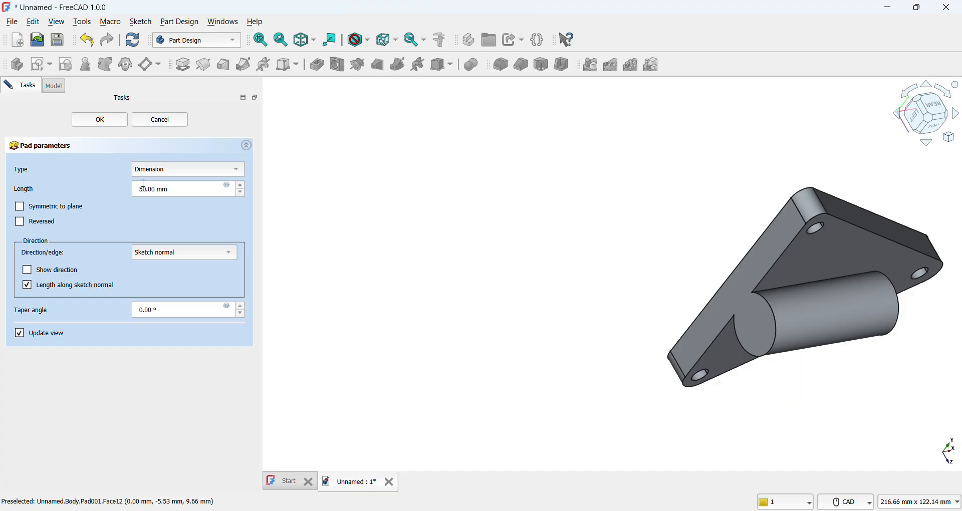
Set the cylindrical boss's pad length to 40 mm and accept the pad
left_click_drag(146, 189, 127, 192)
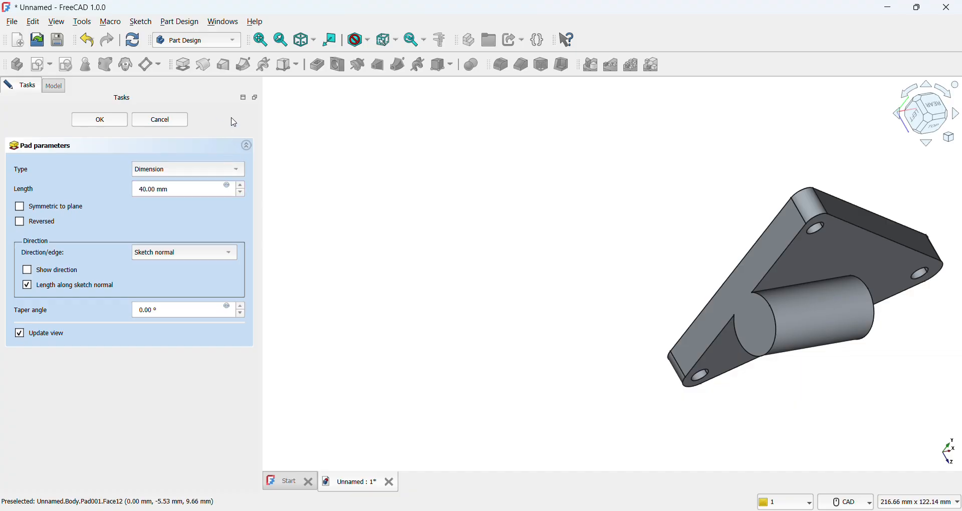
scroll(695, 351, "down", 2)
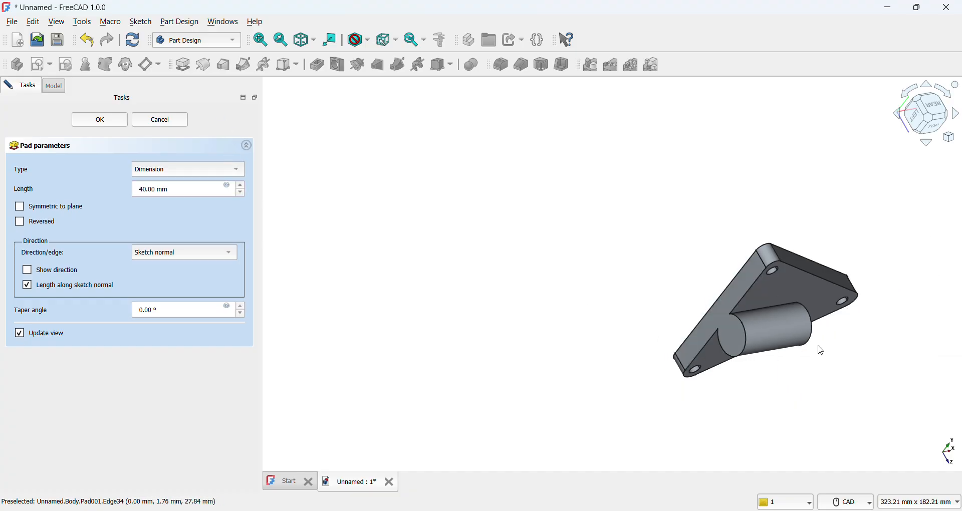
right_click(827, 352)
left_click(873, 325)
middle_click_drag(890, 325, 834, 331)
middle_click_drag(775, 353, 725, 350)
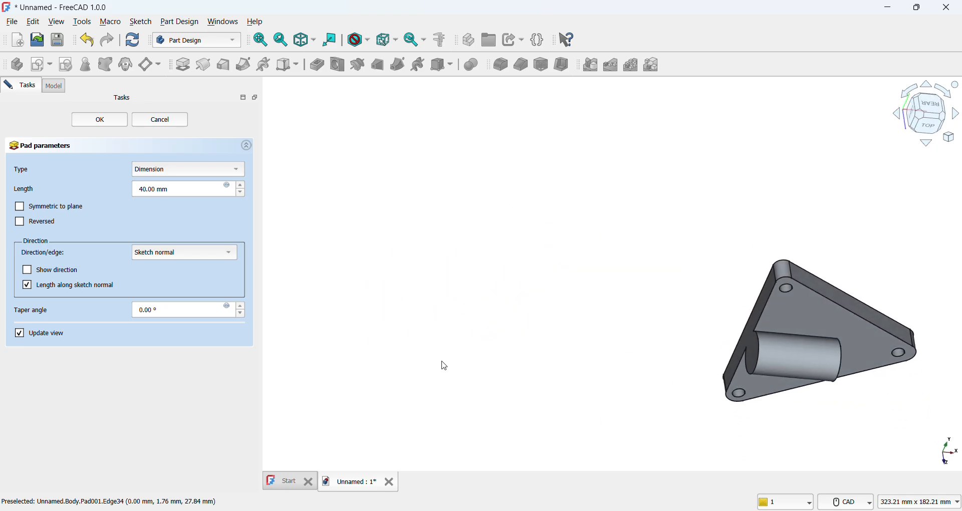
scroll(860, 402, "up", 3)
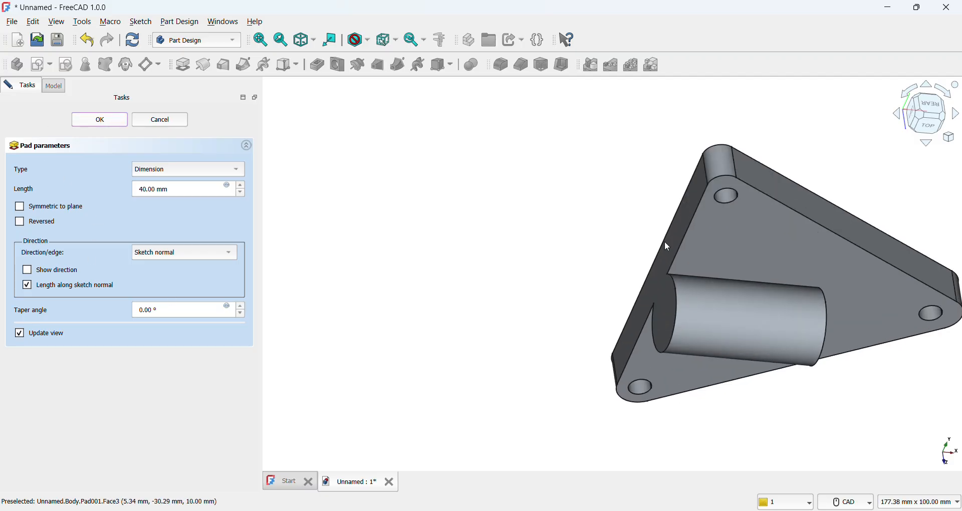
left_click(100, 120)
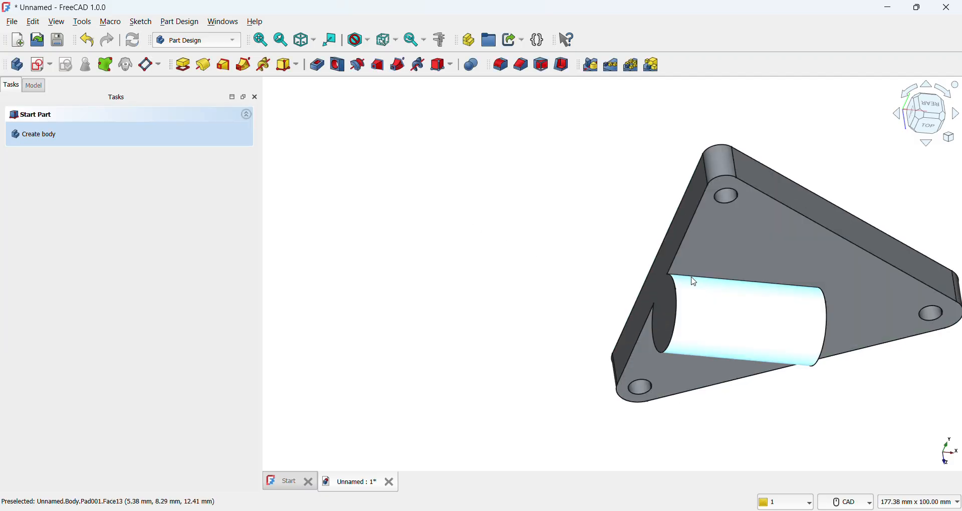
Fillet one straight edge where the cylindrical boss meets the triangular plate with a 1 mm radius
scroll(692, 278, "up", 1)
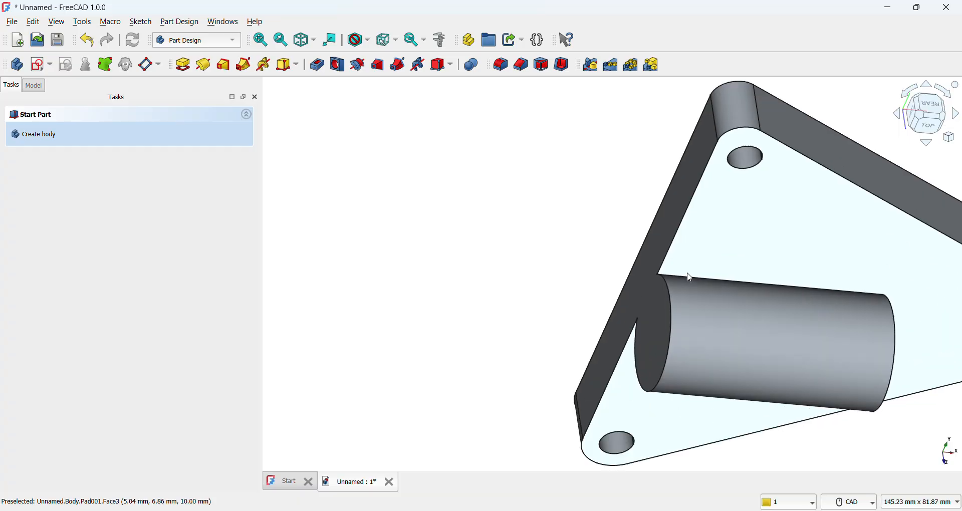
scroll(690, 278, "up", 3)
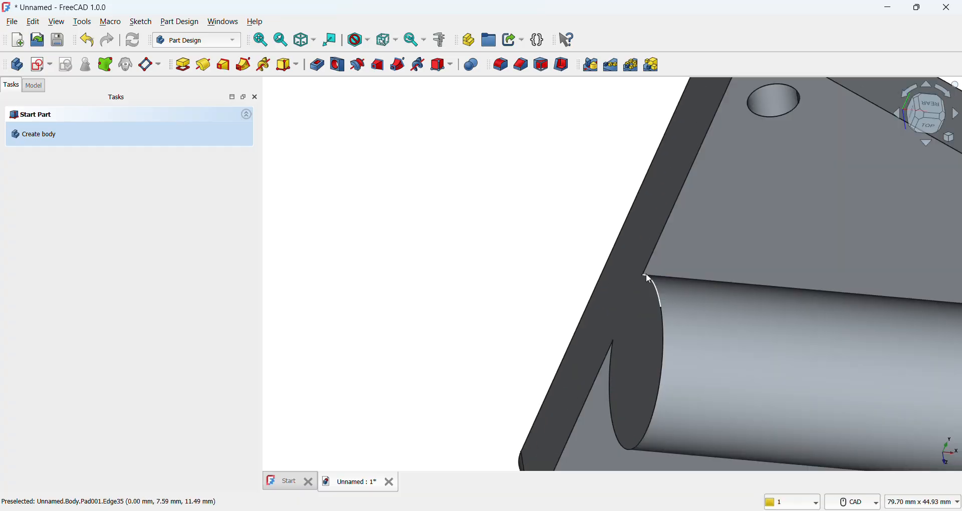
scroll(672, 280, "up", 4)
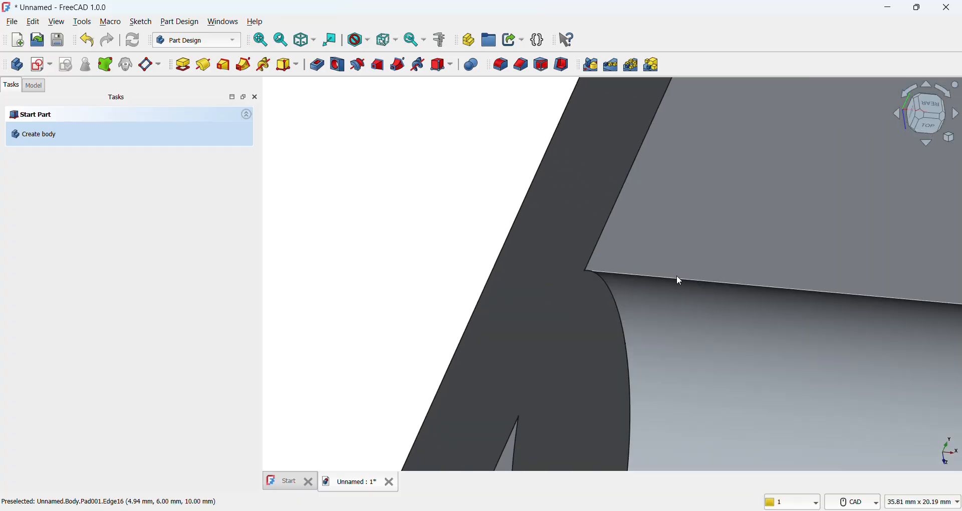
left_click(676, 277)
left_click(502, 65)
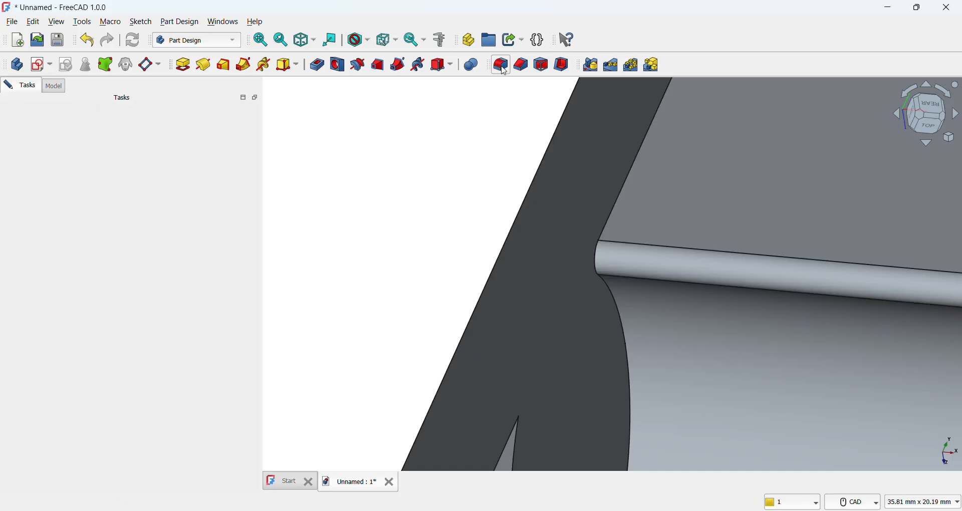
scroll(578, 298, "down", 7)
scroll(642, 314, "down", 2)
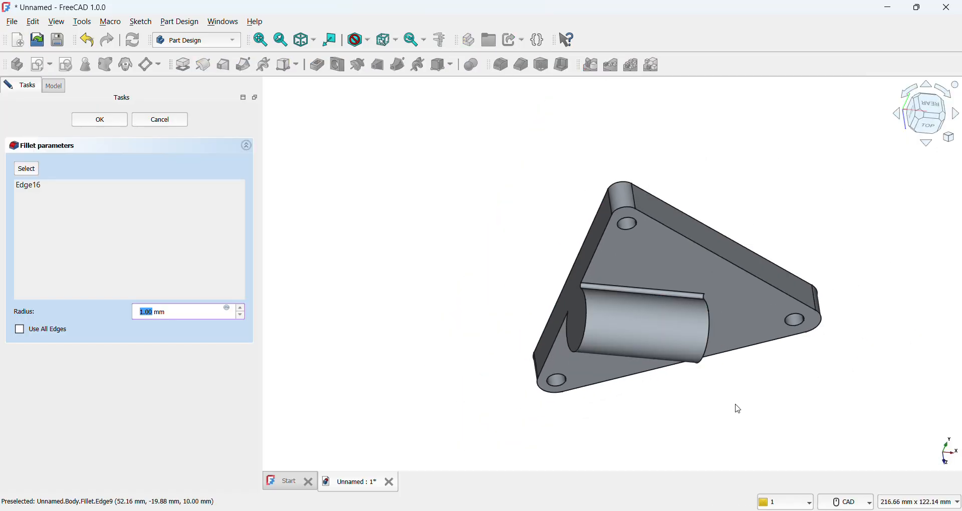
middle_click_drag(667, 403, 666, 315)
scroll(666, 316, "up", 1)
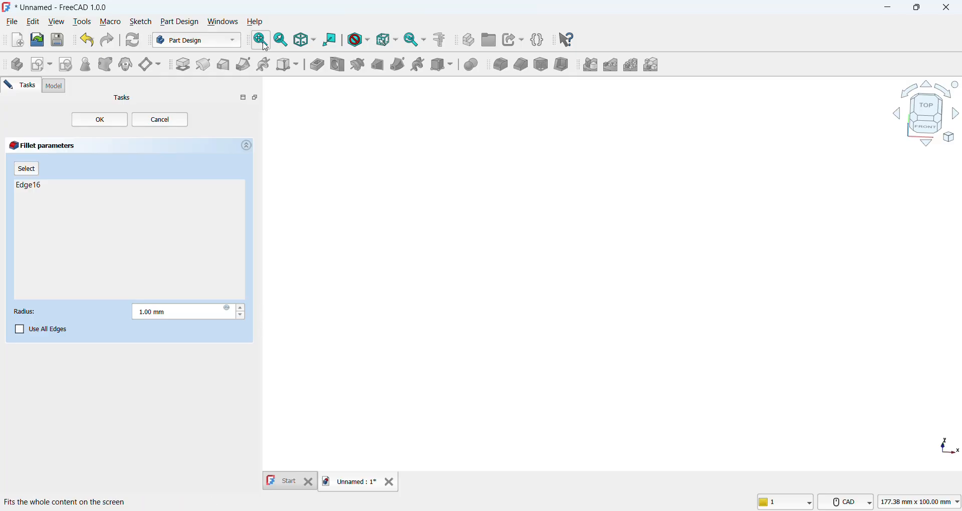
left_click(262, 43)
scroll(594, 301, "up", 2)
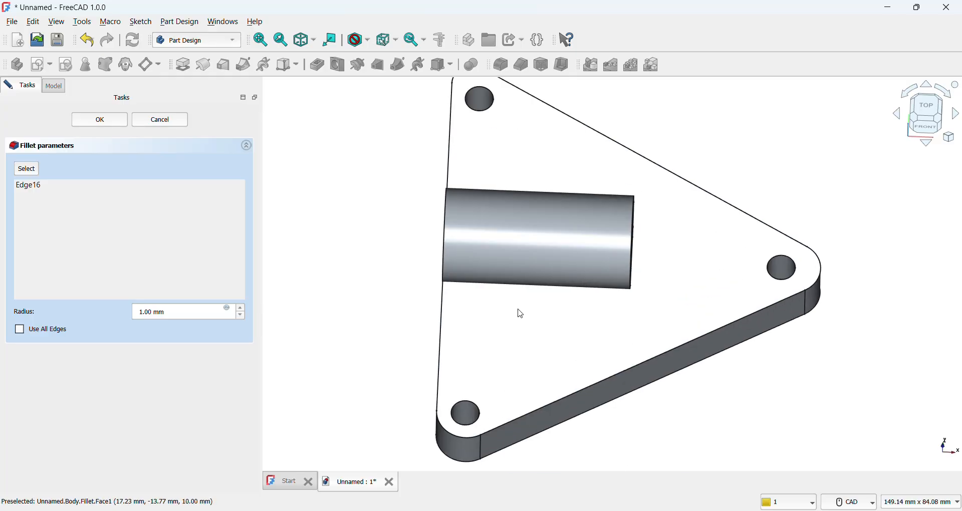
right_click(550, 267)
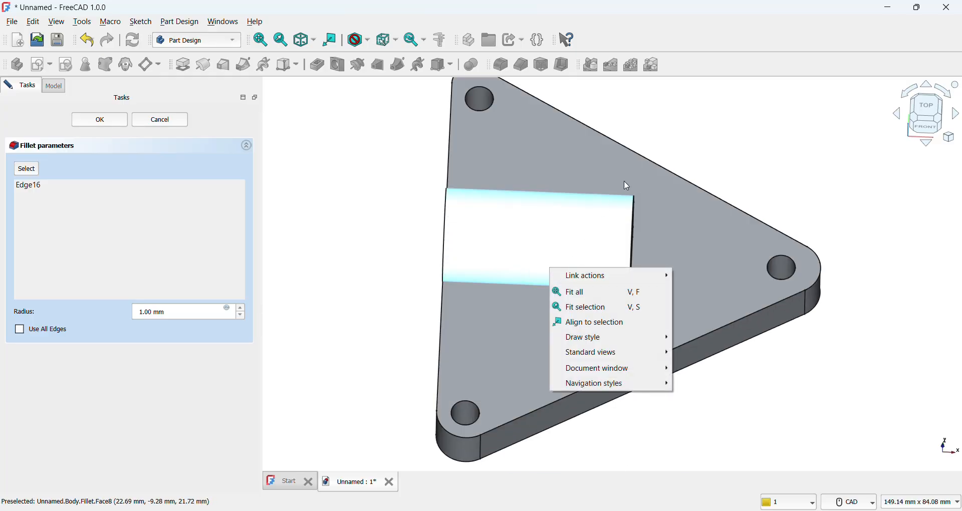
middle_click_drag(658, 164, 683, 111)
scroll(683, 111, "up", 1)
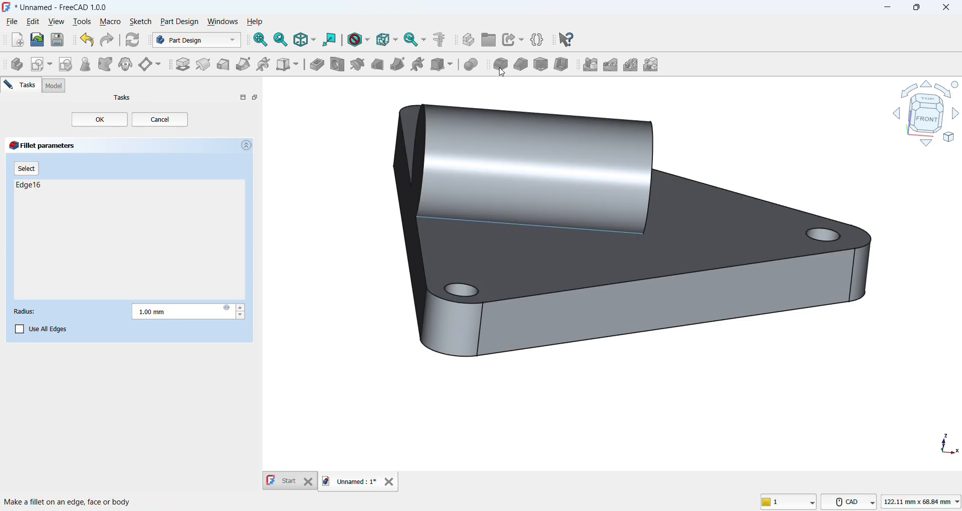
left_click(100, 119)
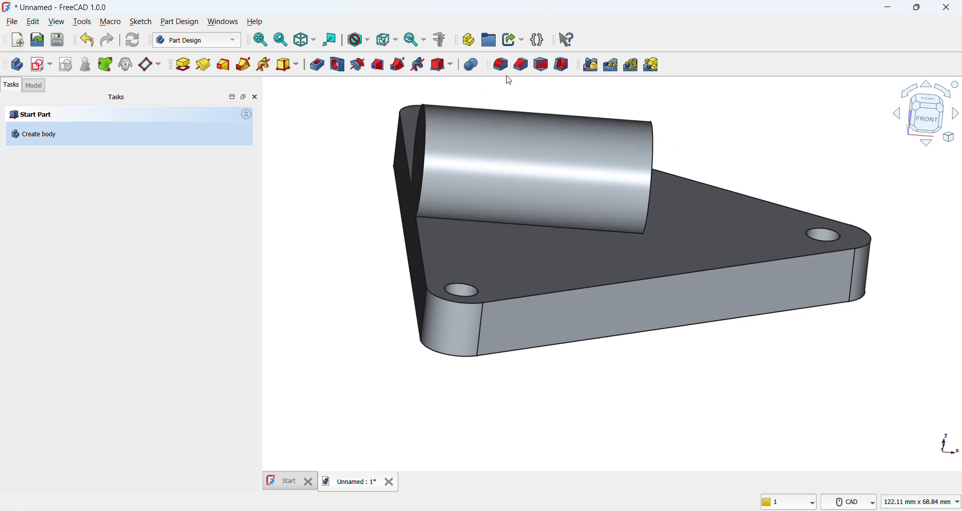
Fillet the boss-to-plate edge on the opposite side of the cylinder with a 1 mm radius
left_click(458, 219)
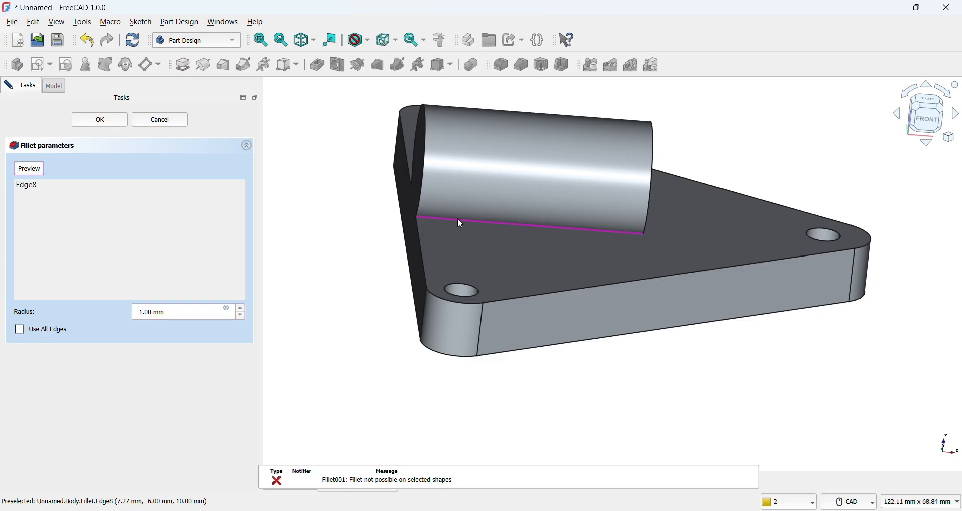
left_click(100, 120)
scroll(326, 328, "down", 2)
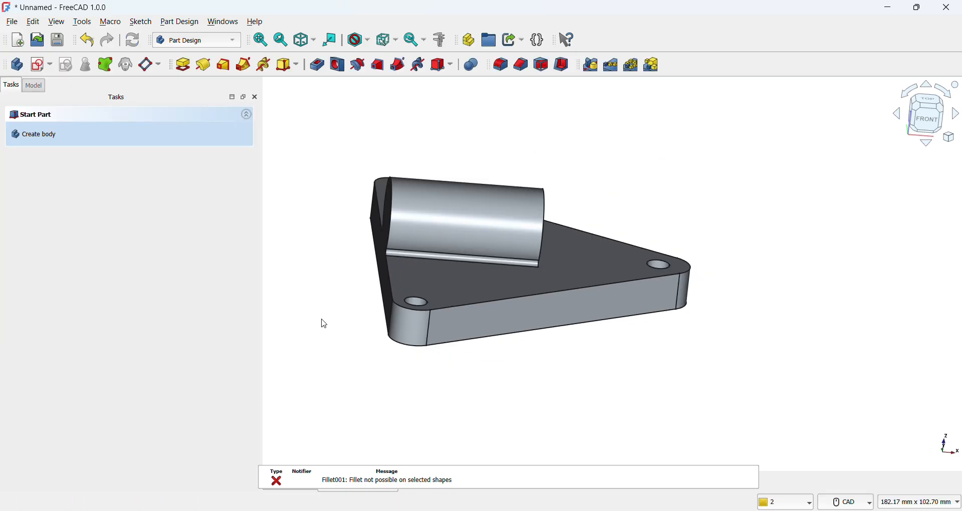
right_click(495, 432)
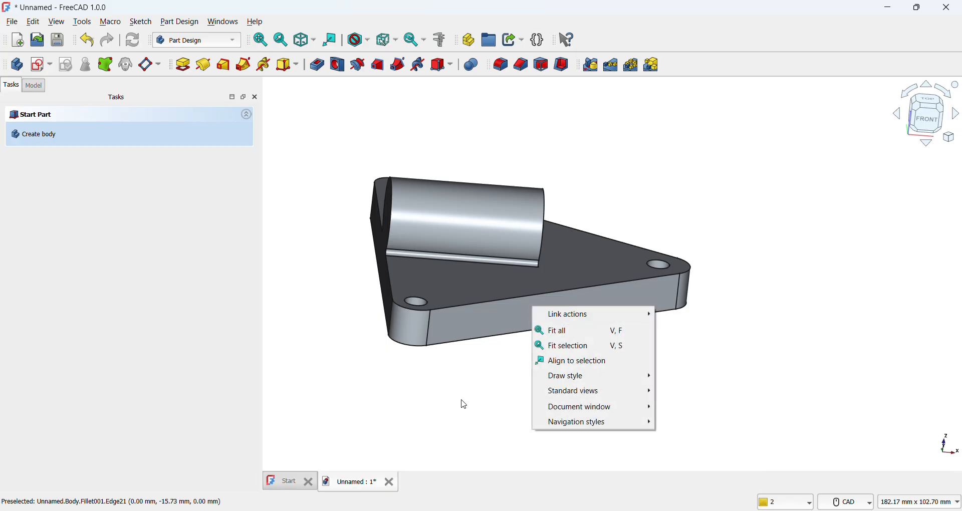
left_click(460, 430)
Create a new sketch on the flat side face that includes the boss's round end
middle_click_drag(291, 420, 453, 268)
scroll(464, 374, "down", 3)
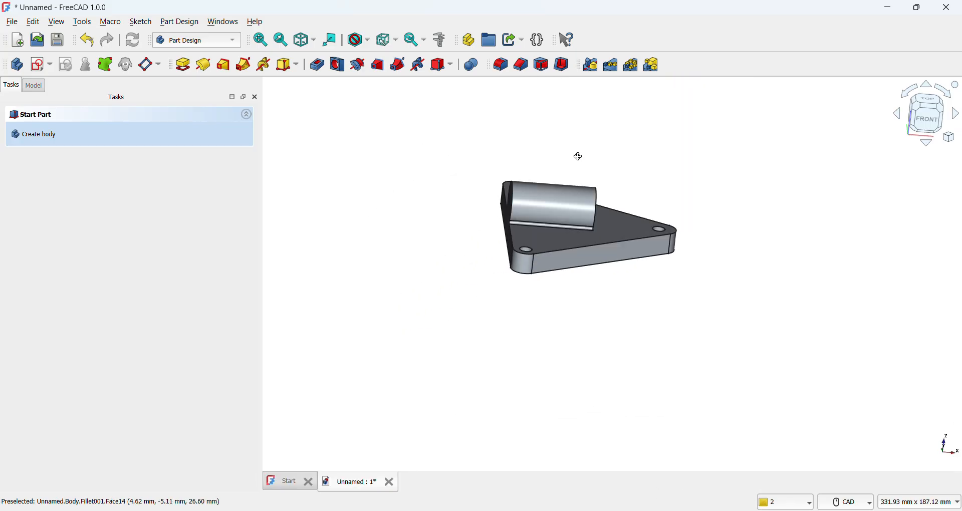
middle_click_drag(576, 154, 522, 202)
left_click(540, 199)
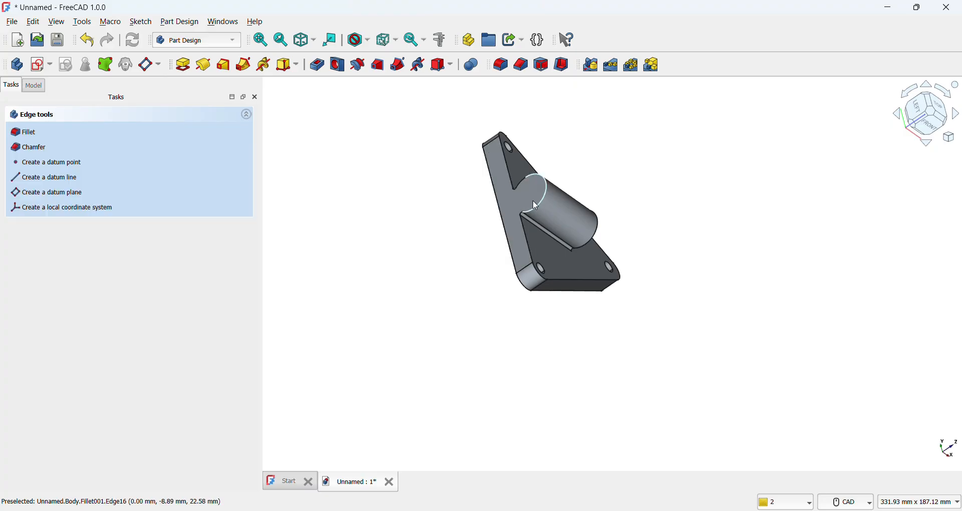
left_click(530, 198)
left_click(50, 67)
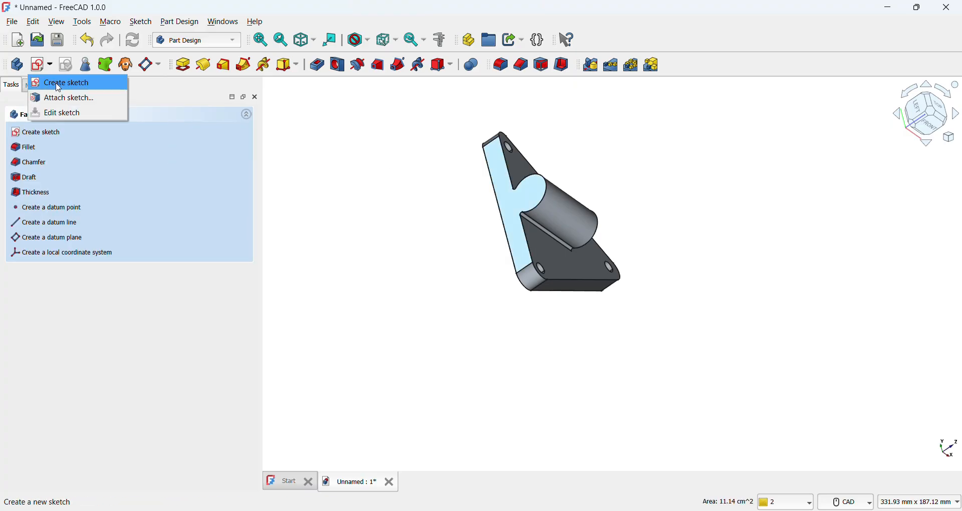
left_click(57, 83)
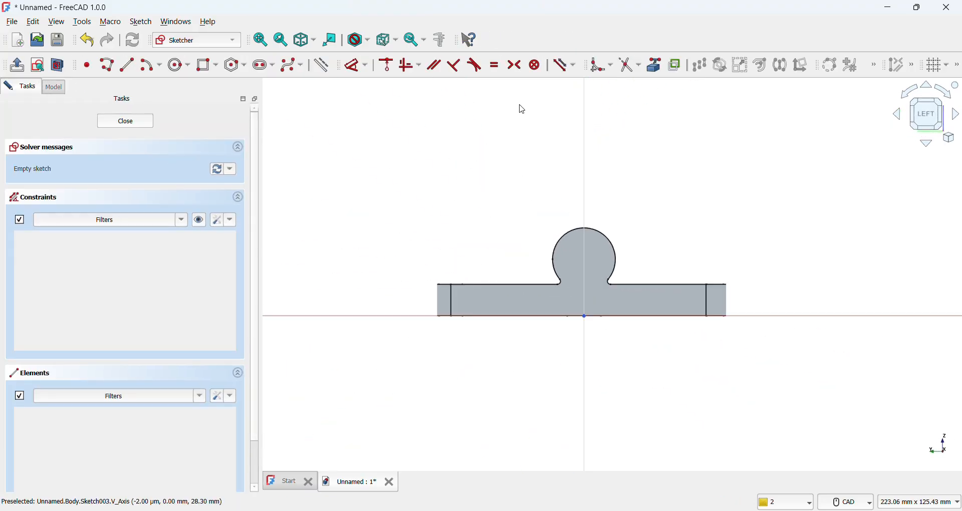
Draw a circle inside the boss's round end, centred on the vertical axis, and constrain its diameter to 10 mm
left_click(178, 67)
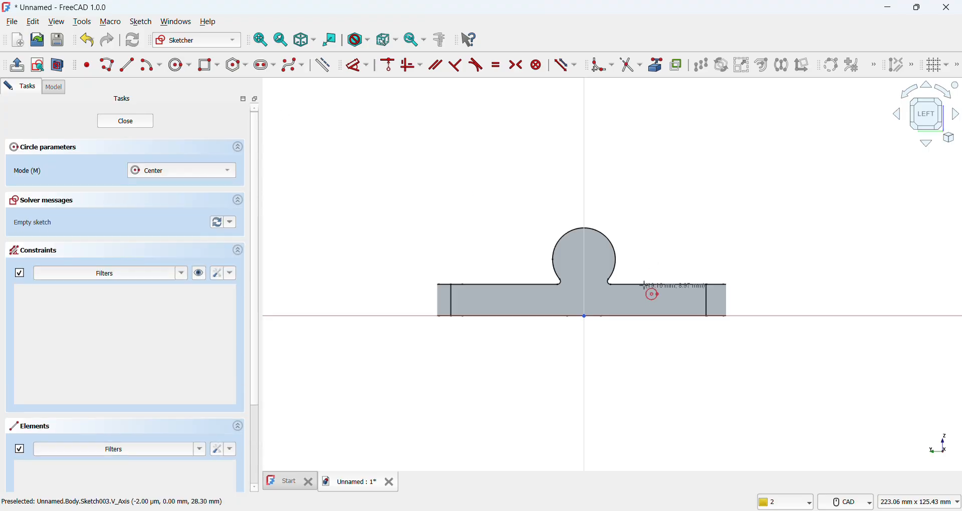
left_click(585, 259)
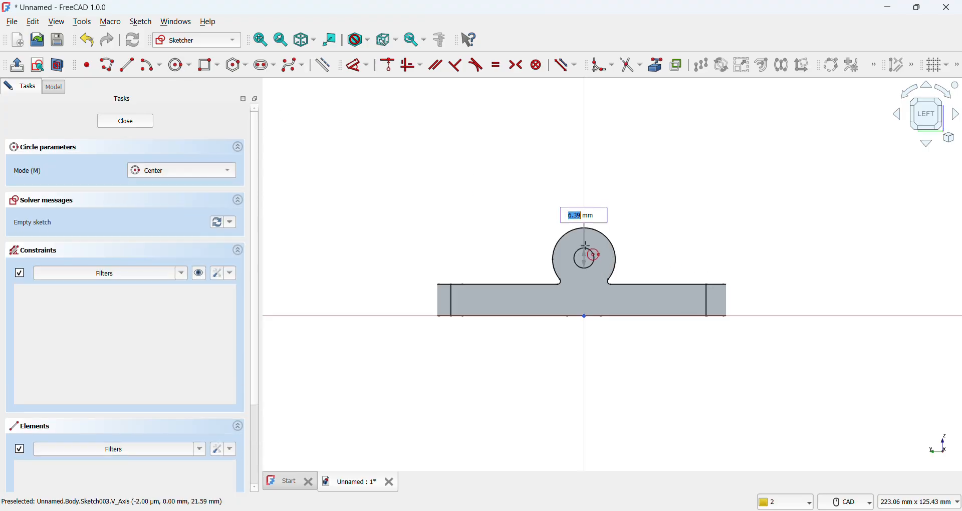
left_click(585, 245)
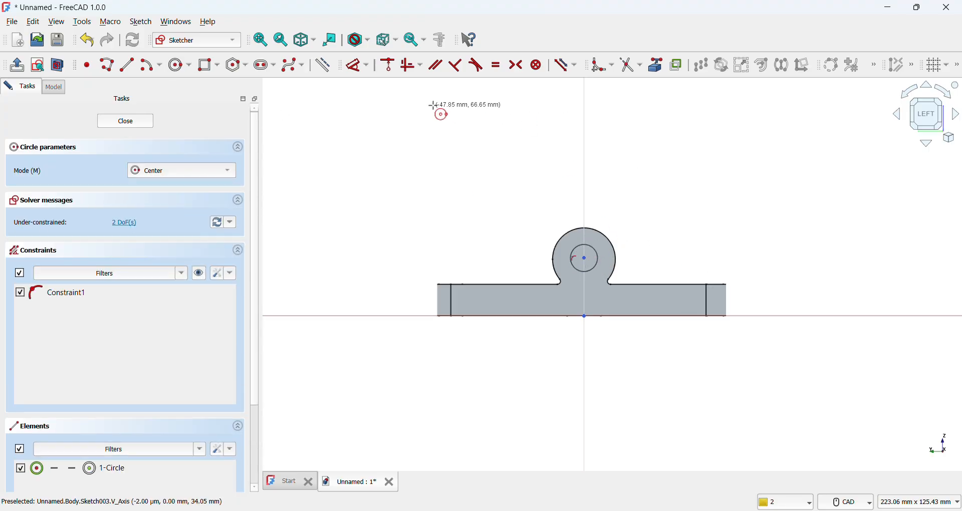
left_click(351, 67)
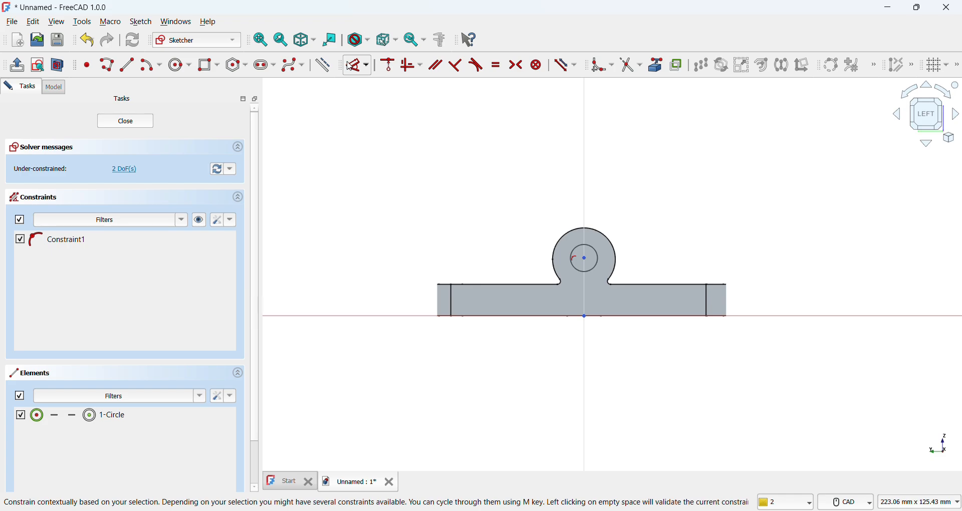
left_click(601, 258)
left_click(680, 199)
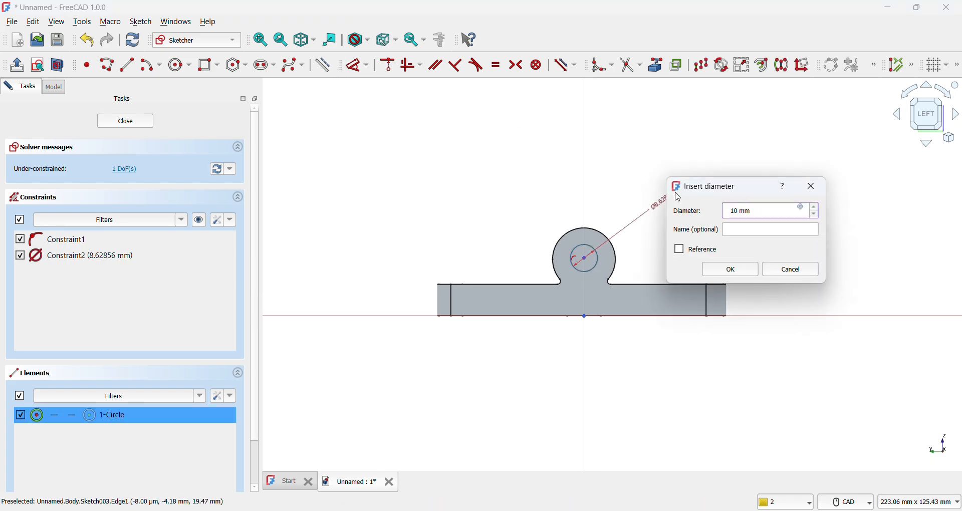
key("Return")
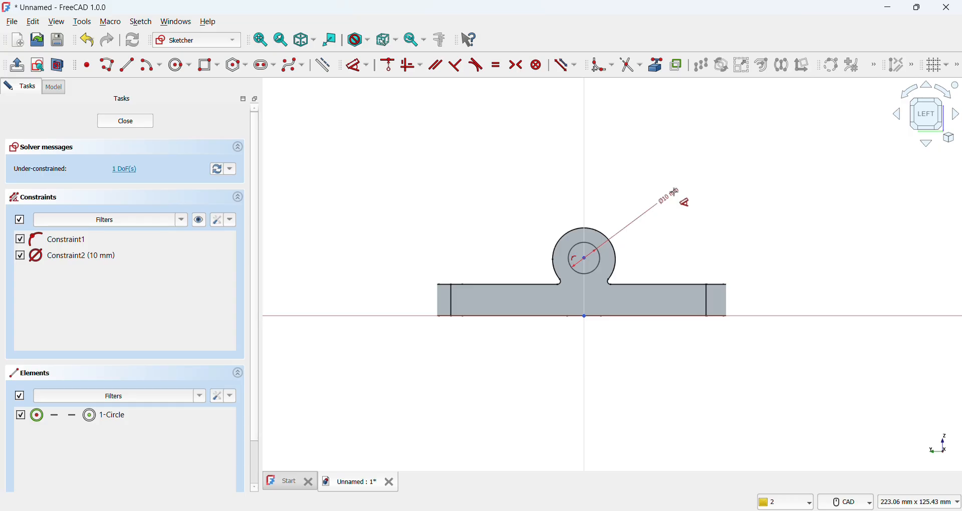
Change the circle's diameter constraint to 12 mm
double_click(669, 200)
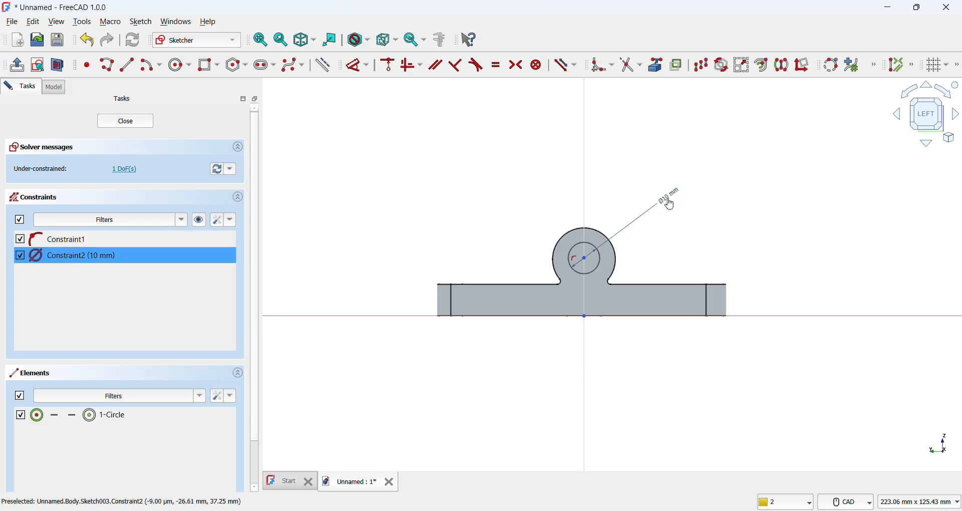
type("12")
key("Return")
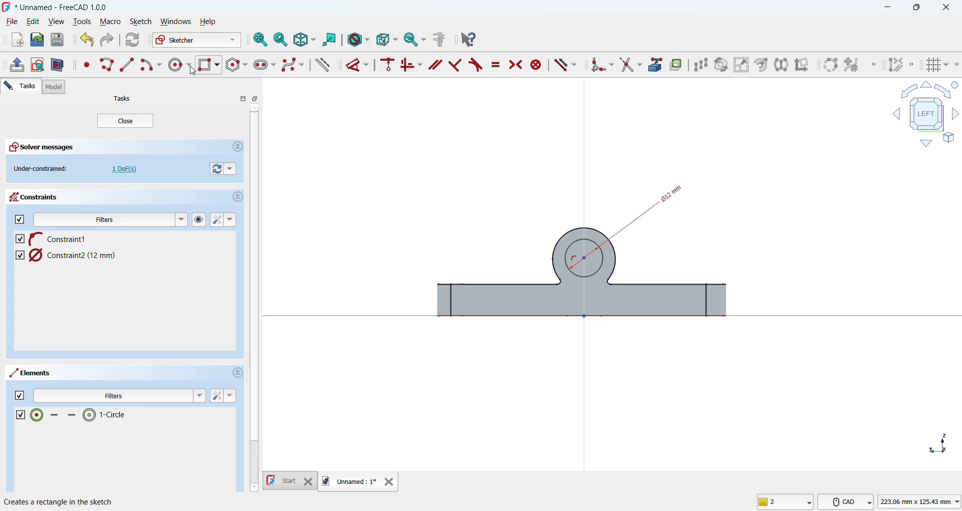
Constrain the circle's centre 18 mm above the horizontal axis and close the sketch
left_click(353, 65)
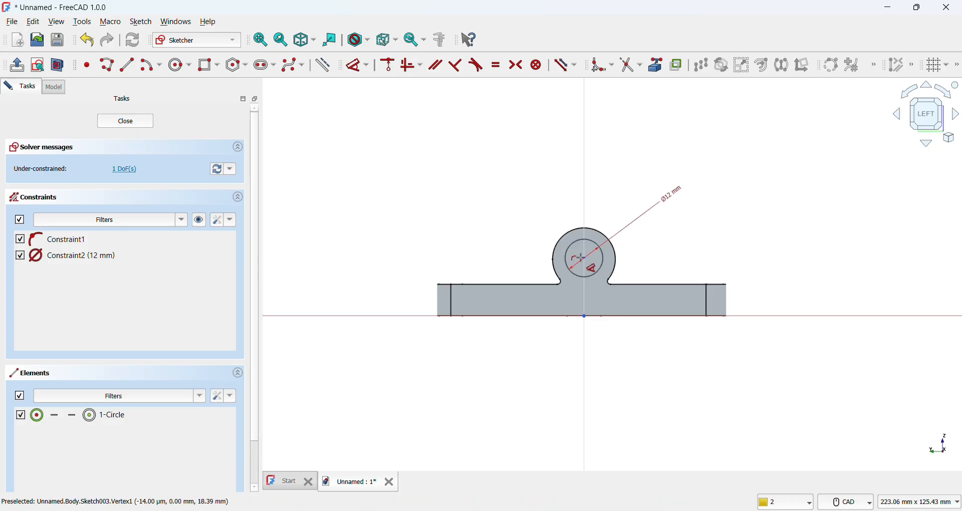
left_click(585, 258)
left_click(890, 298)
type("1")
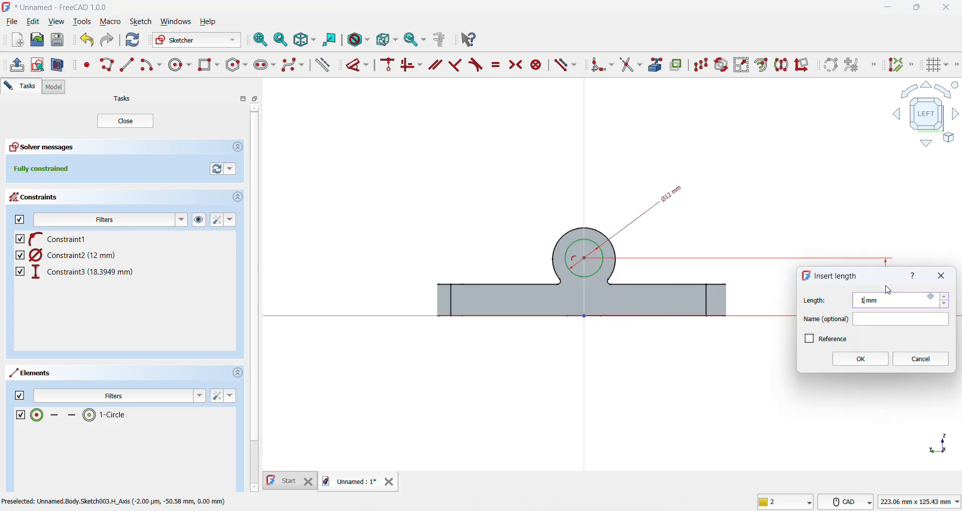
type("8")
key("Return")
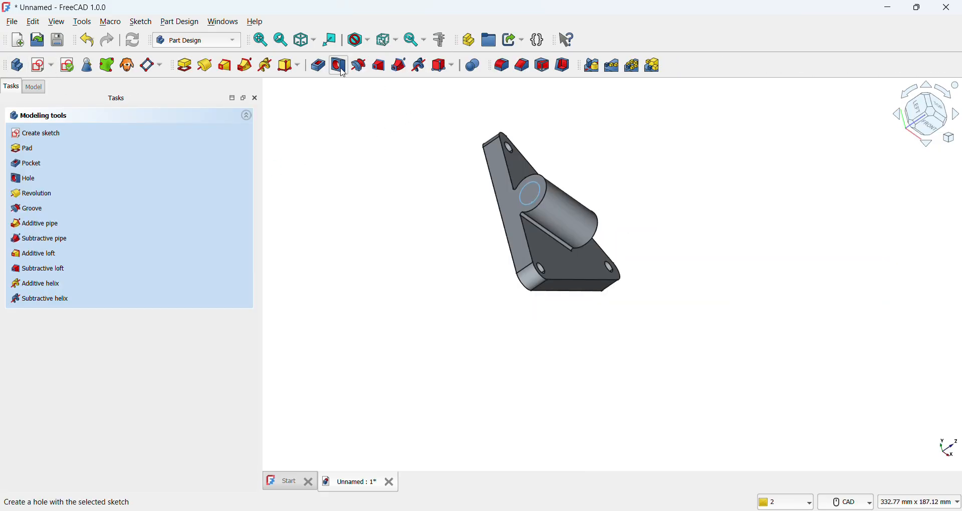
Cut the 12 mm circle sketch along the cylindrical boss as a pocket
left_click(345, 72)
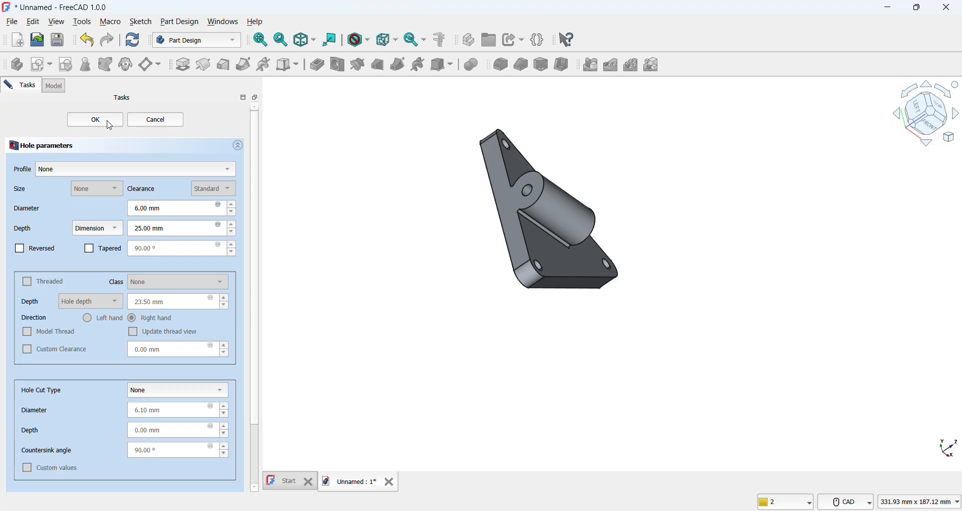
left_click(318, 68)
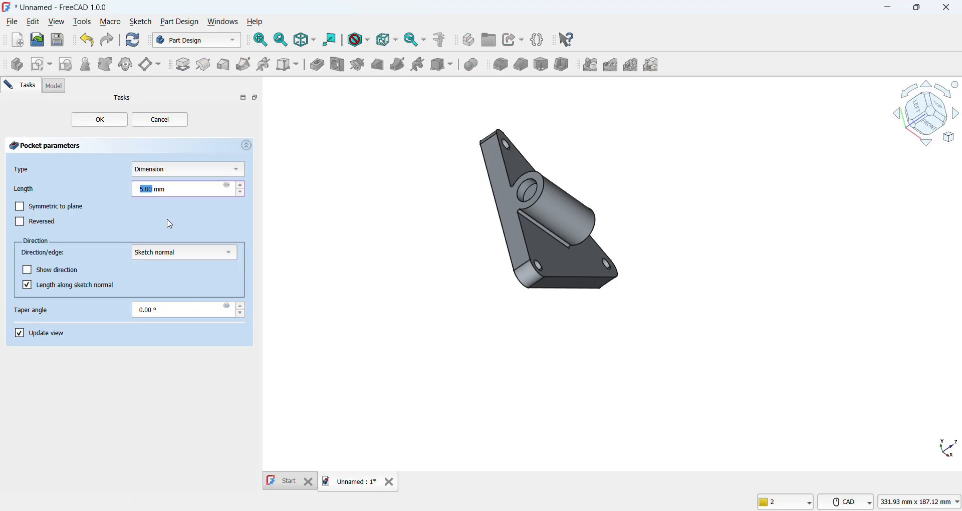
key("Escape")
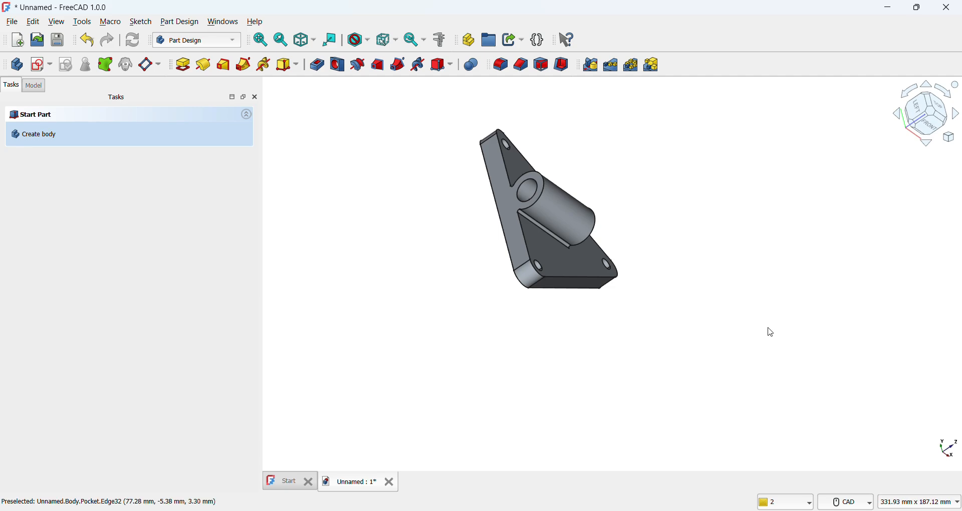
Save the finished plate document in the Pictures folder as Assembly part 1
middle_click_drag(696, 250, 449, 188)
left_click(12, 21)
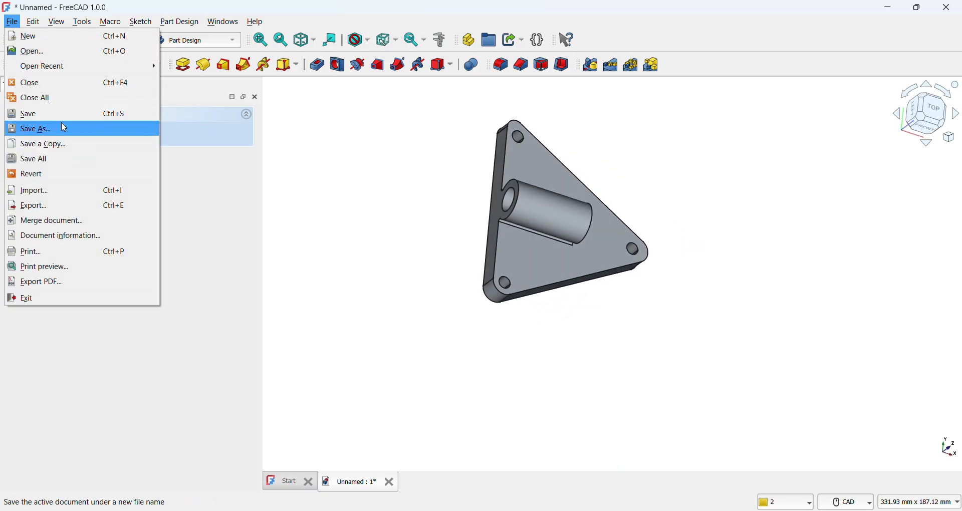
left_click(61, 126)
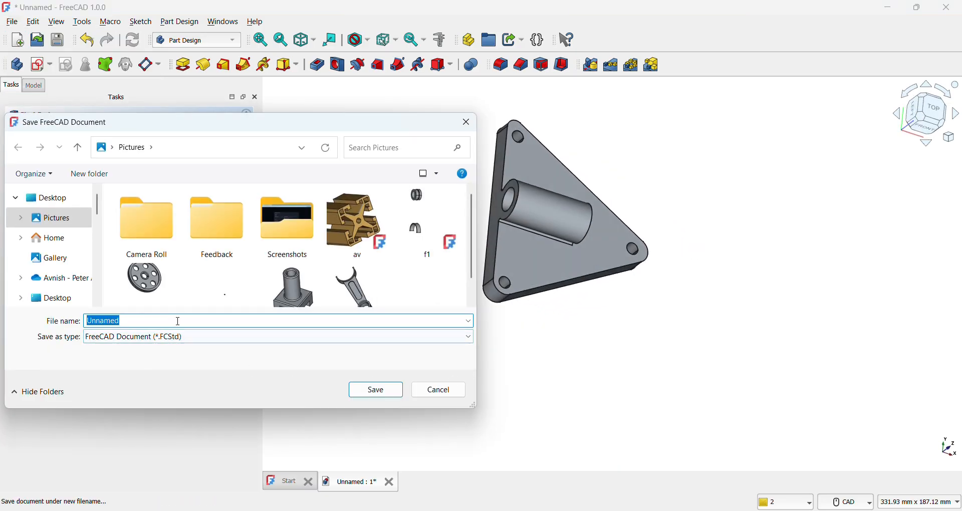
type("Assembly part 1")
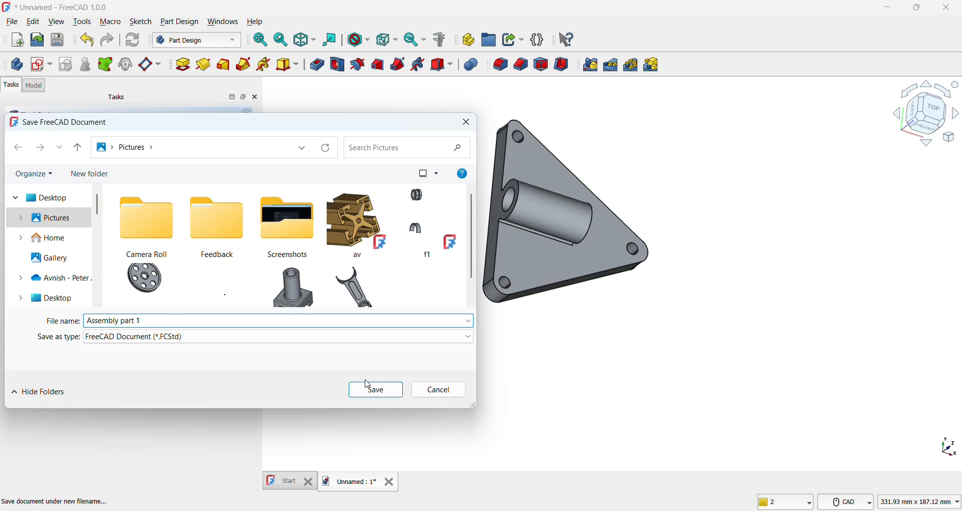
left_click(377, 392)
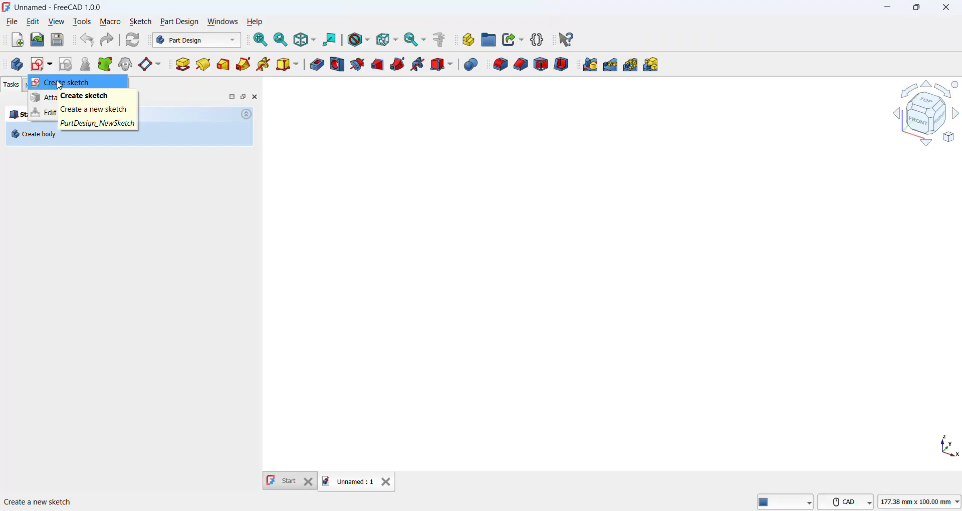
Create a sketch on the XY plane and draw a line about 42 mm long on the vertical axis, crossing the origin
left_click(39, 64)
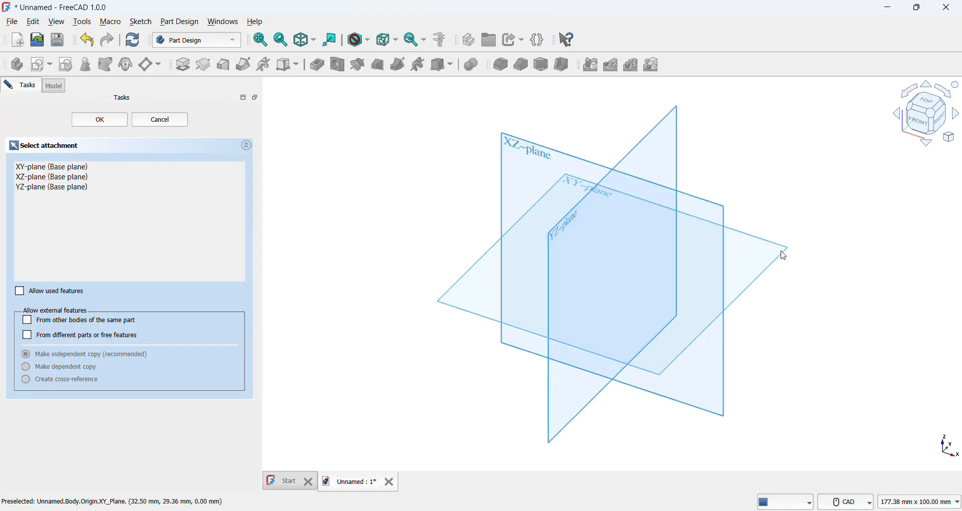
left_click(785, 256)
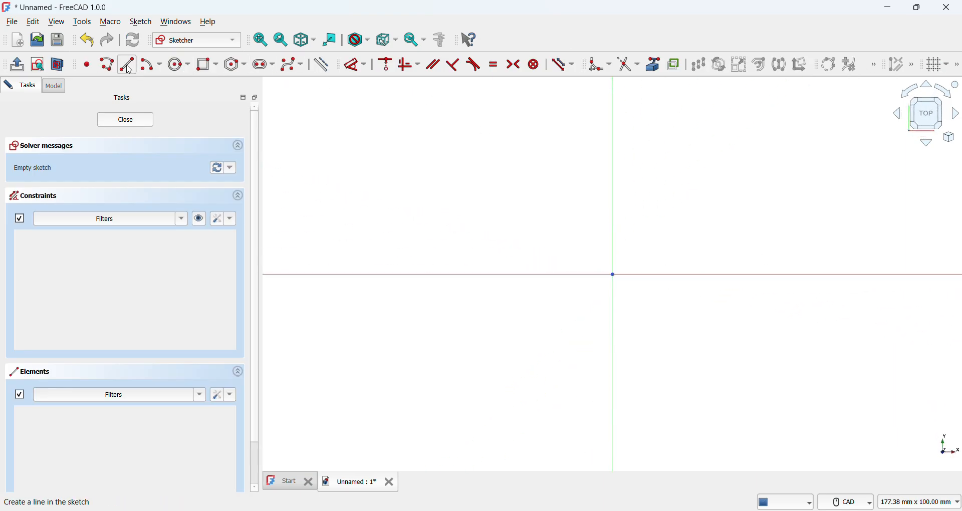
left_click(107, 65)
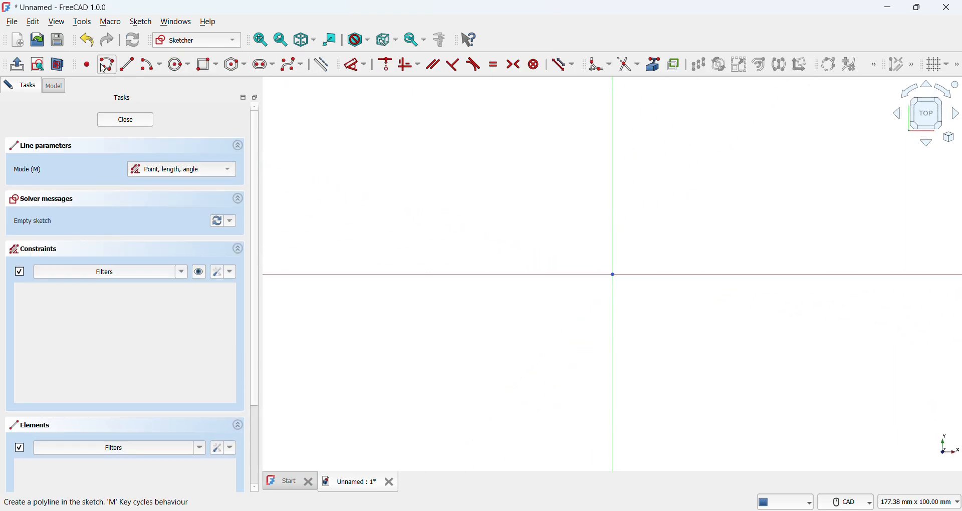
left_click(613, 346)
left_click(614, 182)
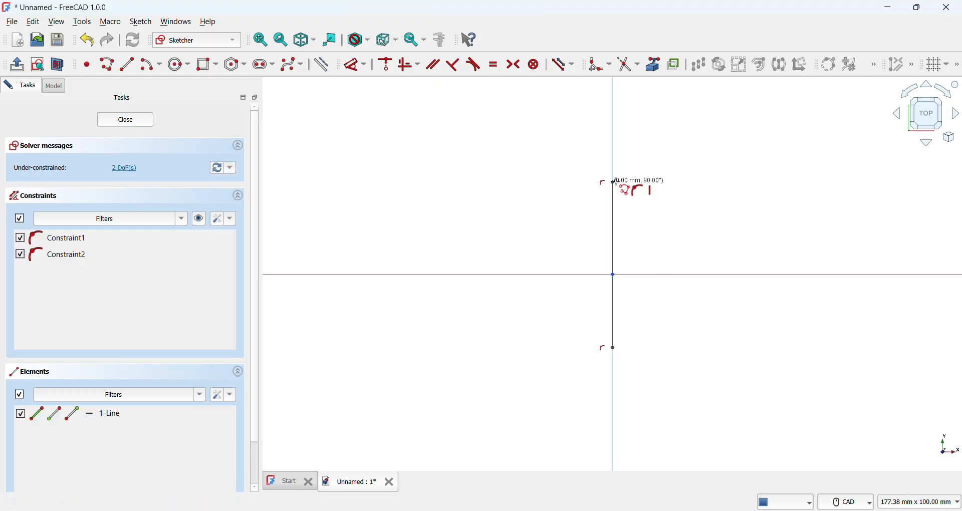
key("Escape")
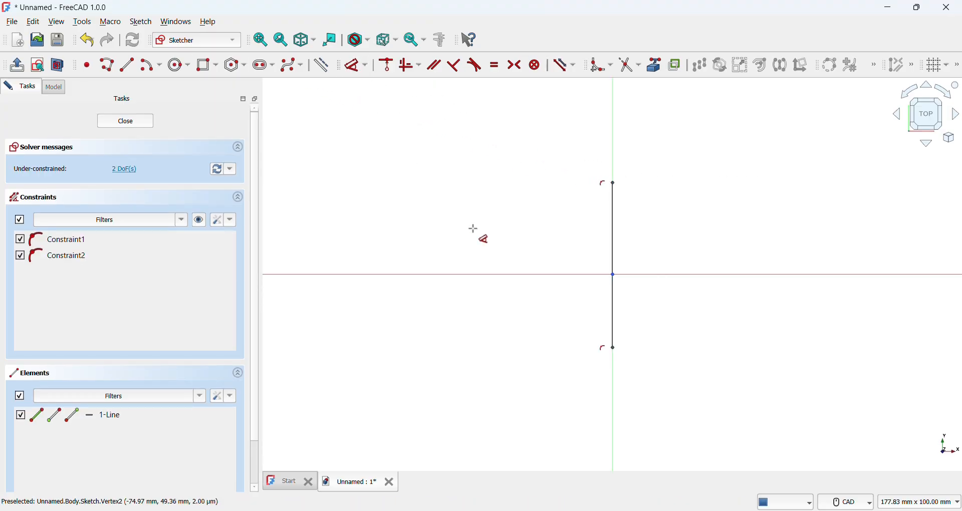
key("Escape")
Constrain the vertical line's length to 100 mm
left_click(612, 209)
left_click(509, 224)
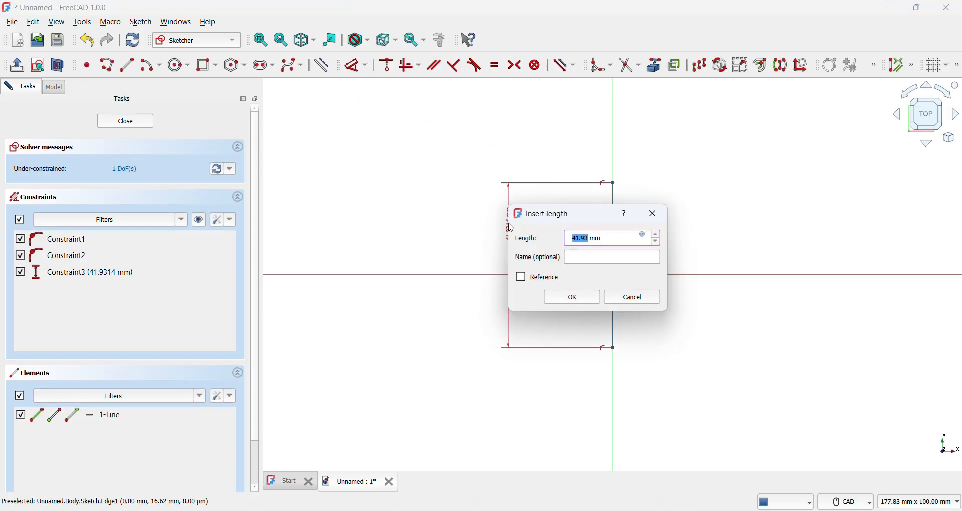
type("100")
key("Return")
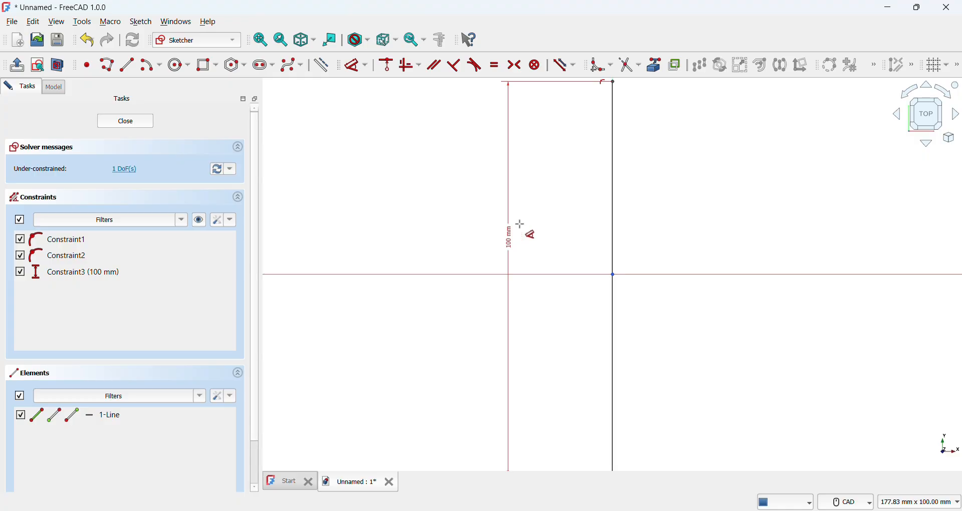
Constrain the vertical line's lower endpoint 100 mm from the horizontal axis
scroll(627, 317, "down", 4)
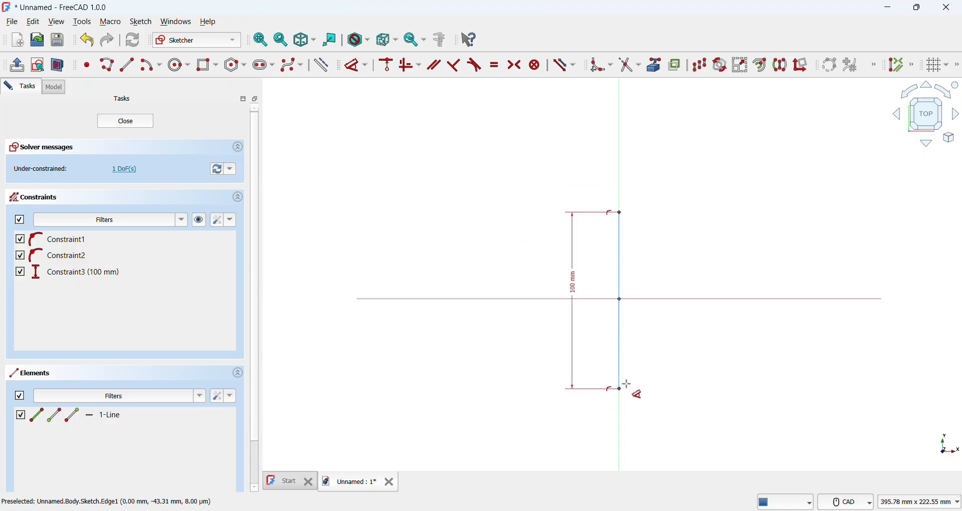
left_click(621, 391)
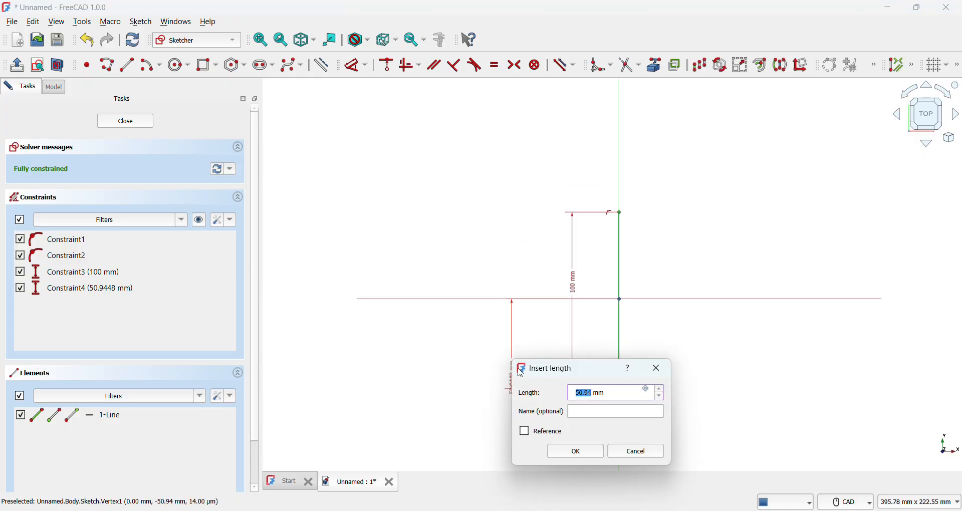
type("100")
key("Return")
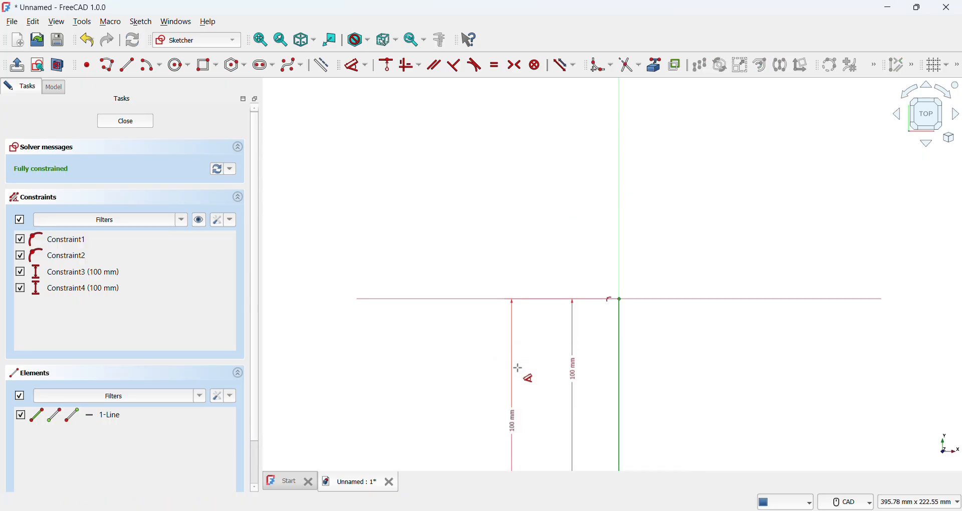
Change the distance between the line's lower endpoint and the horizontal axis to 50 mm
double_click(511, 426)
type("5")
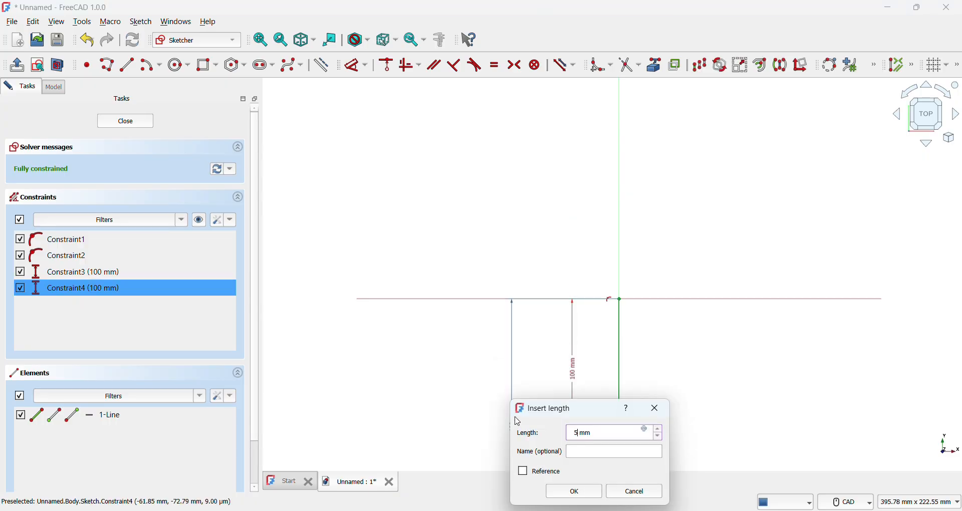
type("0")
key("Return")
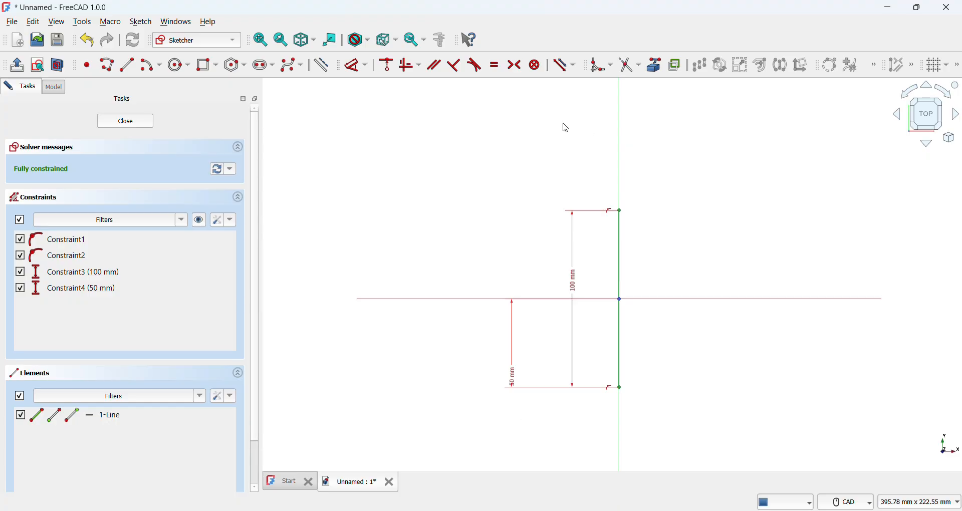
Close a triangle with two lines from the vertical line's ends to an apex on the horizontal axis, about 128 mm from the origin
left_click(102, 67)
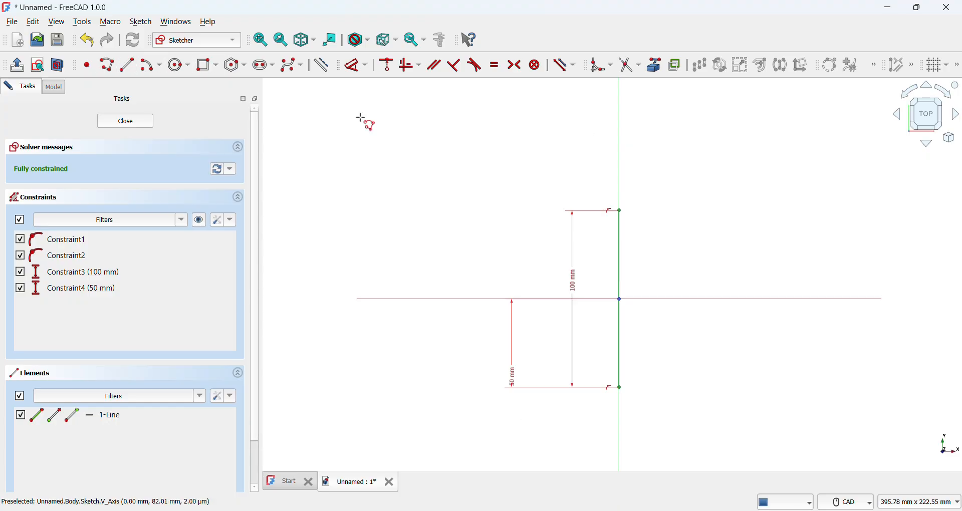
left_click(621, 211)
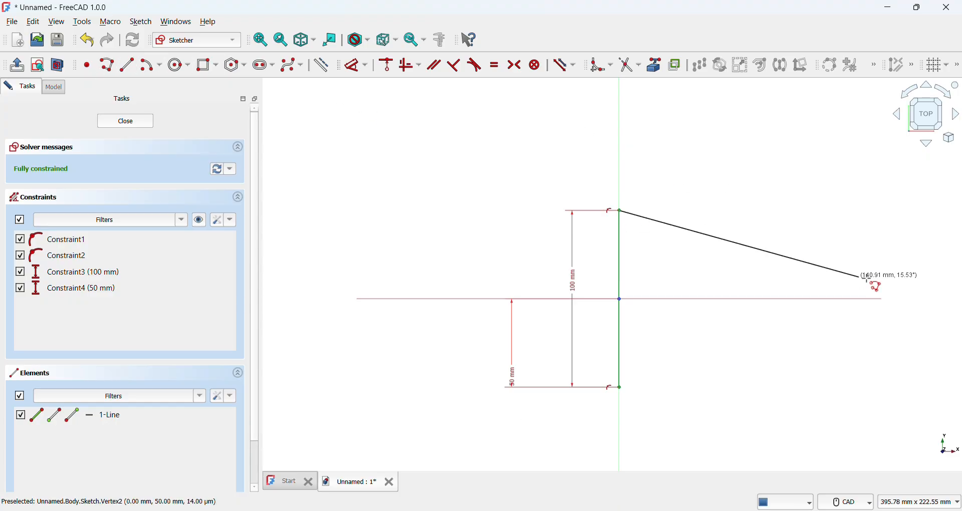
left_click(846, 300)
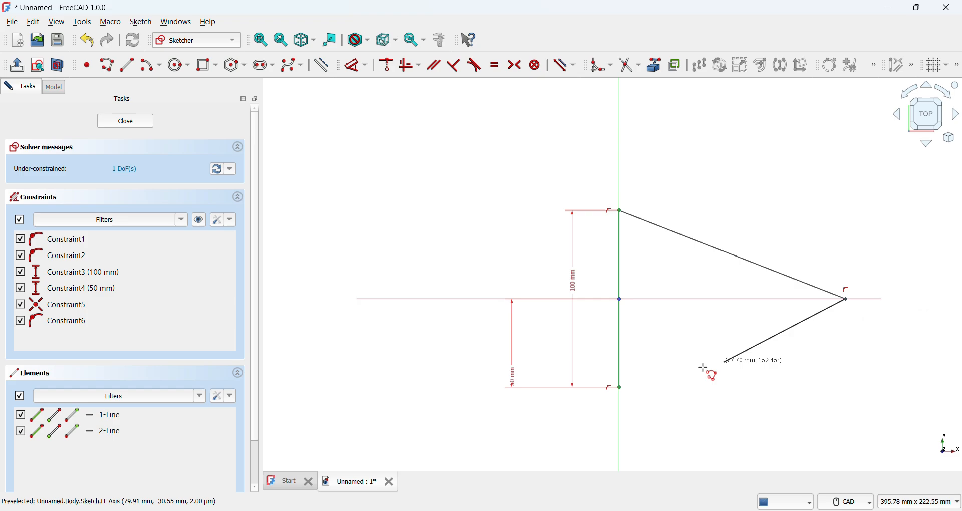
left_click(621, 387)
key("Escape")
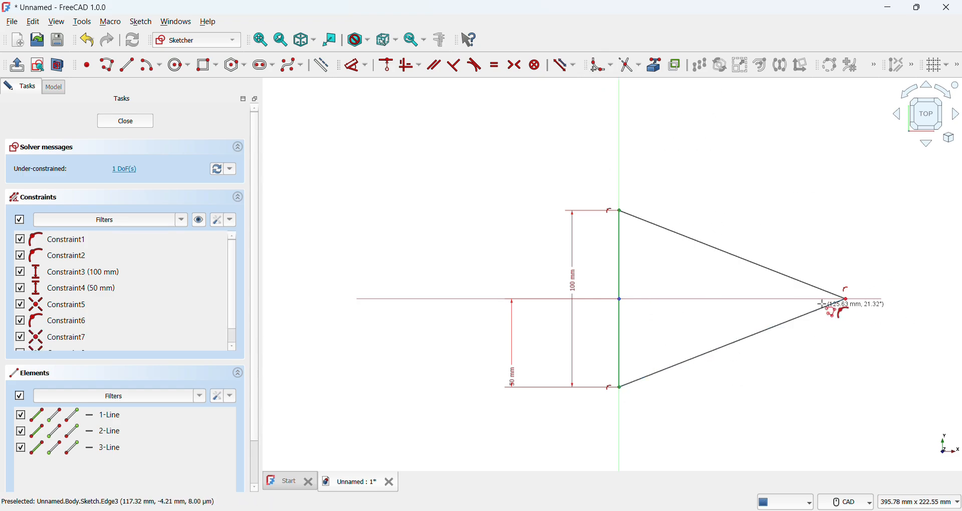
left_click(601, 66)
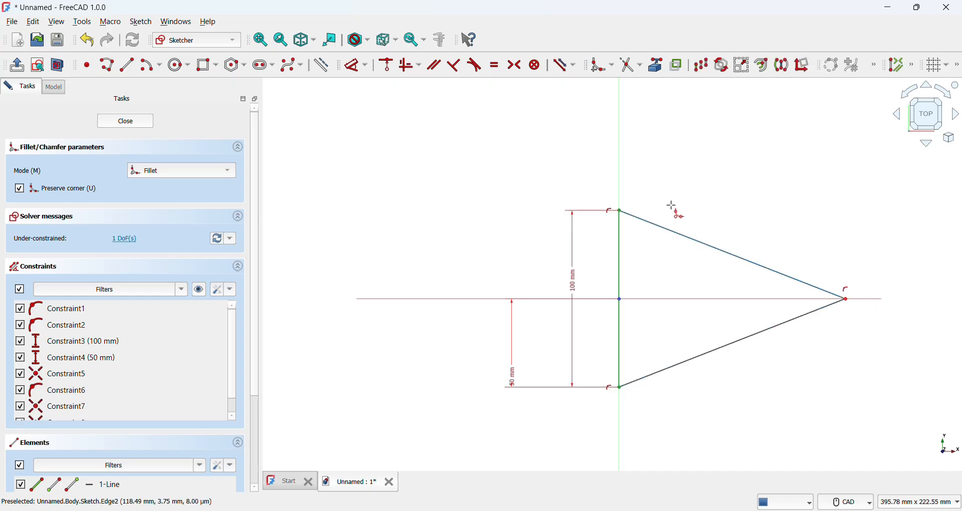
left_click(356, 65)
left_click(737, 257)
left_click(761, 203)
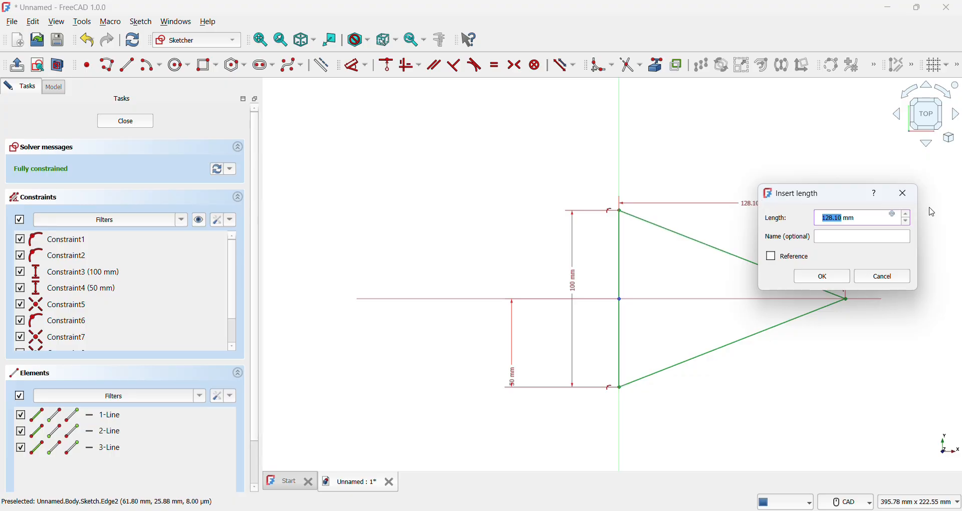
left_click(905, 194)
left_click(742, 257)
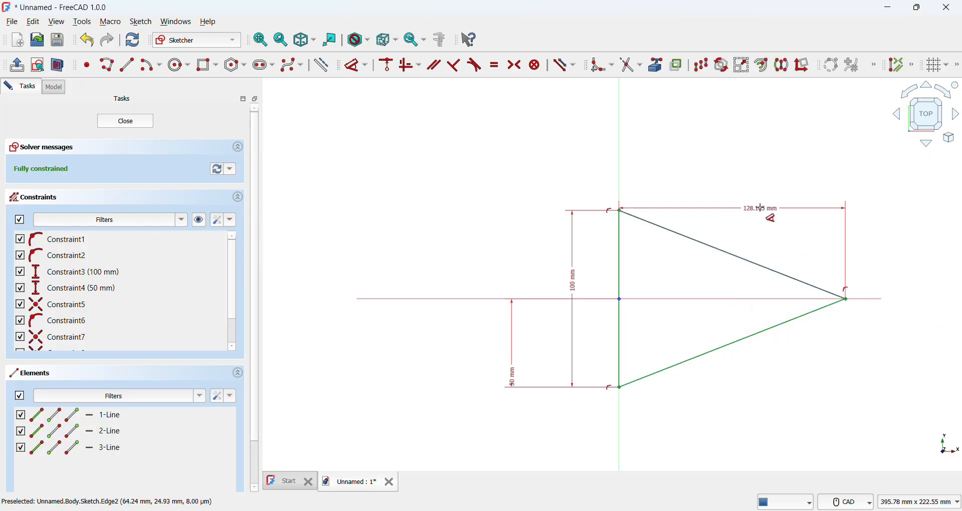
left_click(763, 208)
left_click(908, 199)
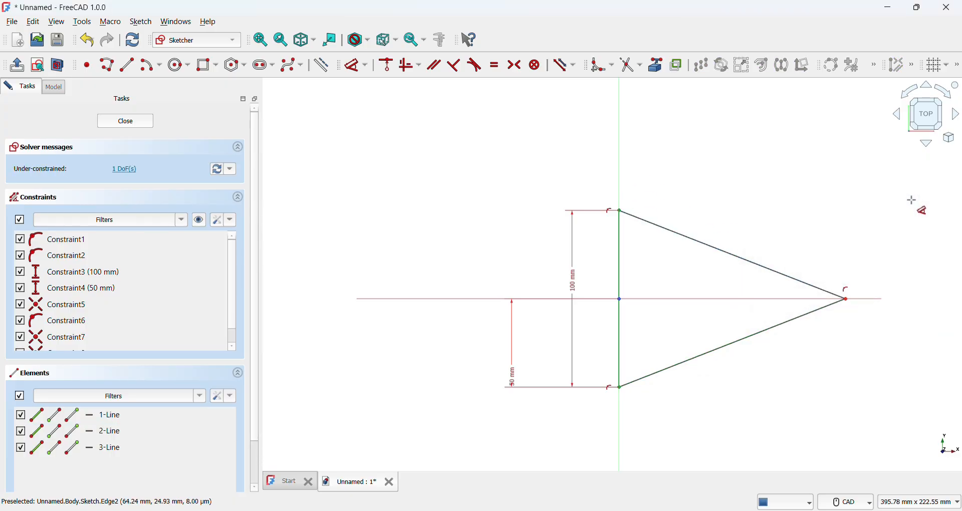
Constrain the length of the triangle's upper slanted side to 100 mm
left_click(752, 252)
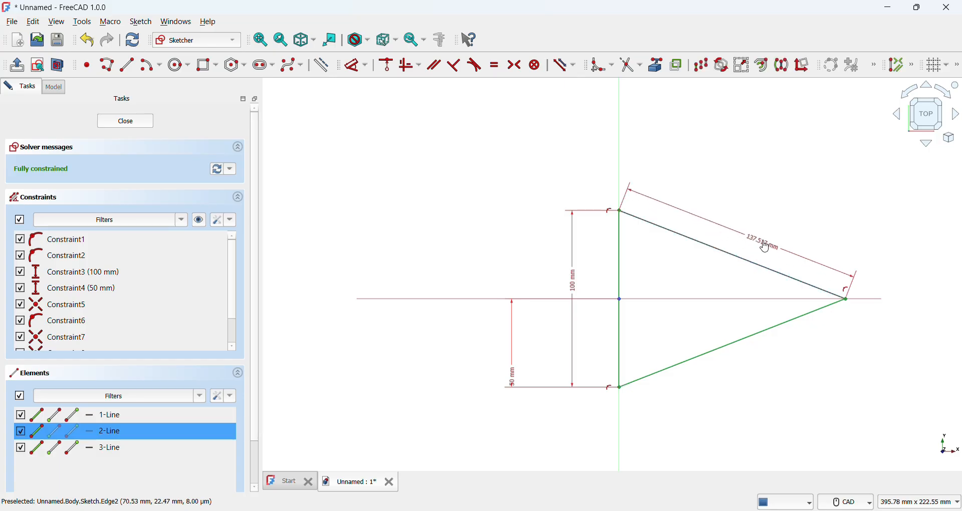
left_click(763, 244)
type("100")
key("Return")
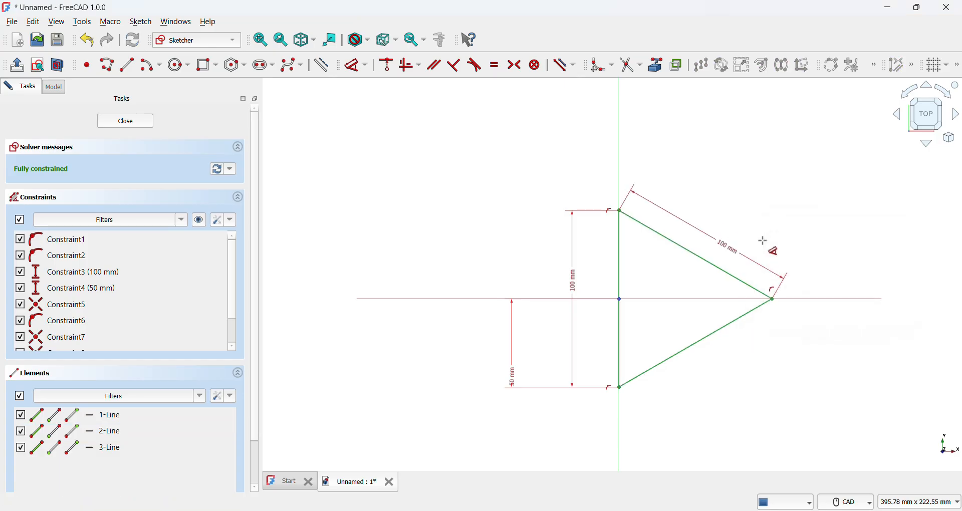
left_click(748, 316)
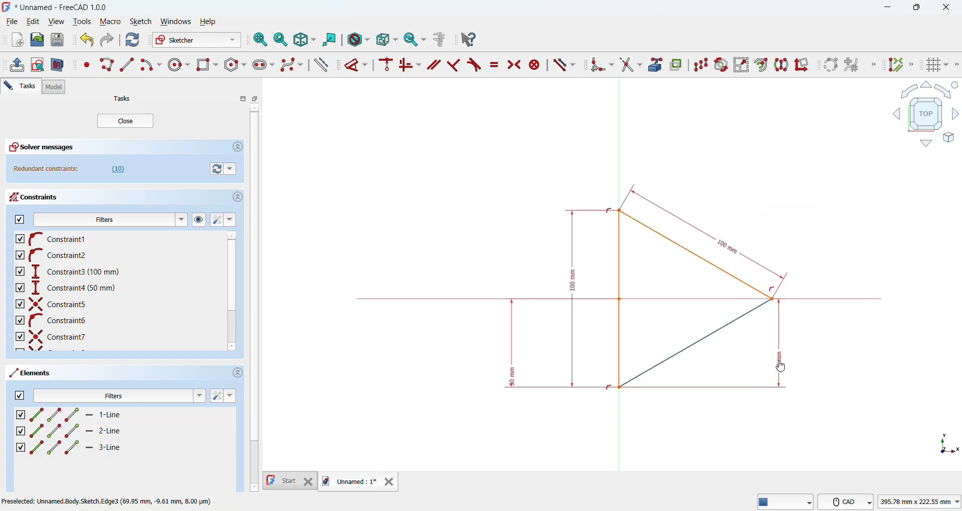
left_click(781, 365)
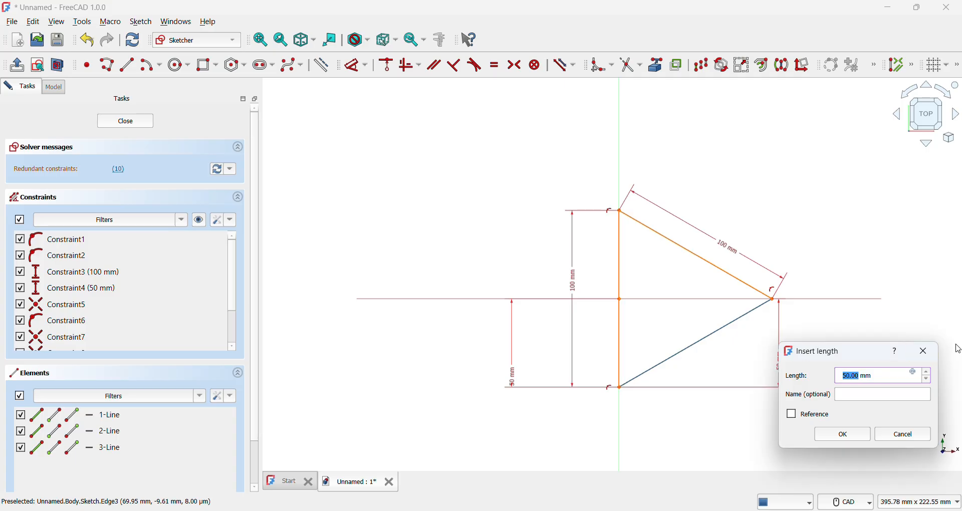
left_click(927, 352)
left_click(740, 318)
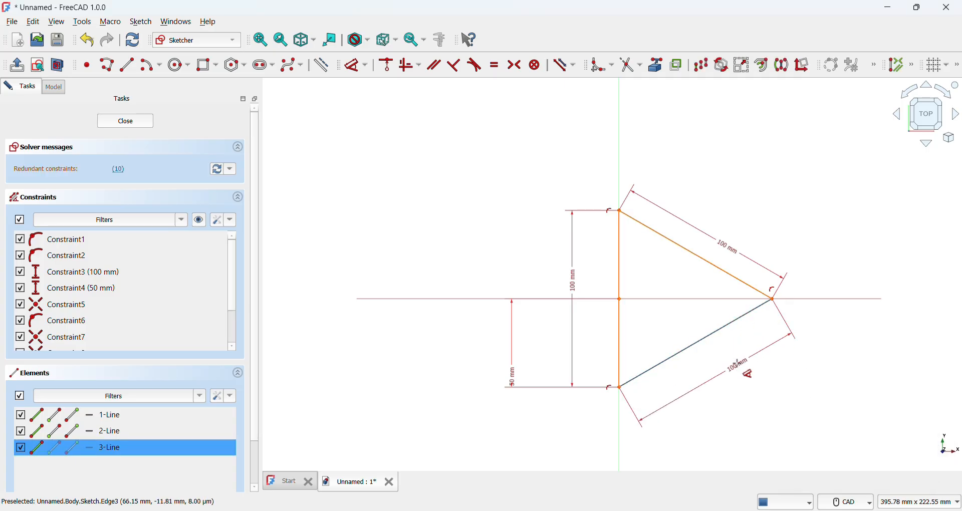
left_click(741, 371)
left_click(880, 353)
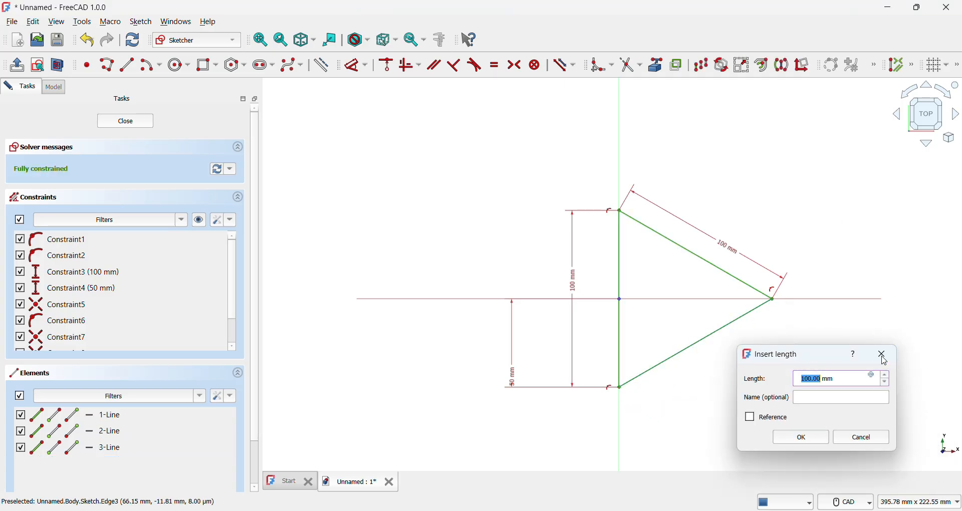
Fillet the triangle's apex on the horizontal axis and its upper corner on the vertical axis, preserving the corner points
left_click(601, 65)
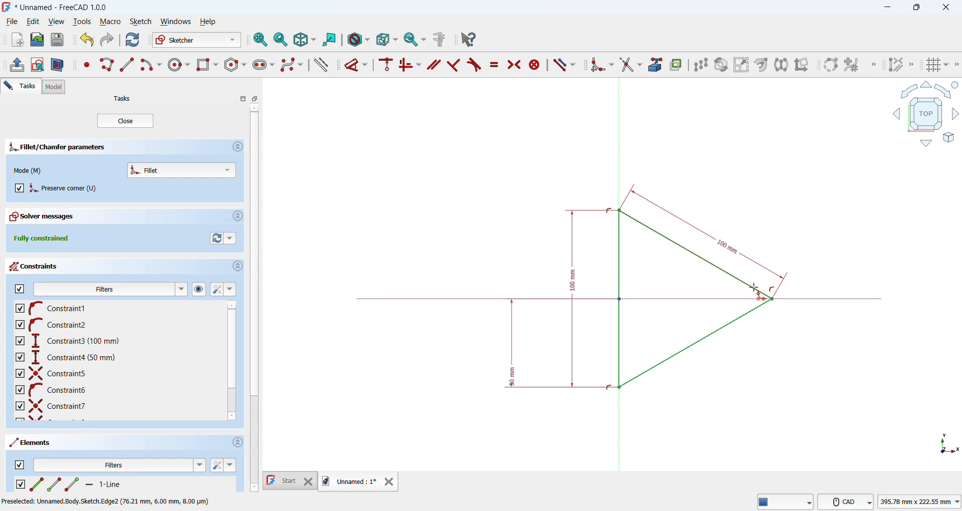
left_click(773, 300)
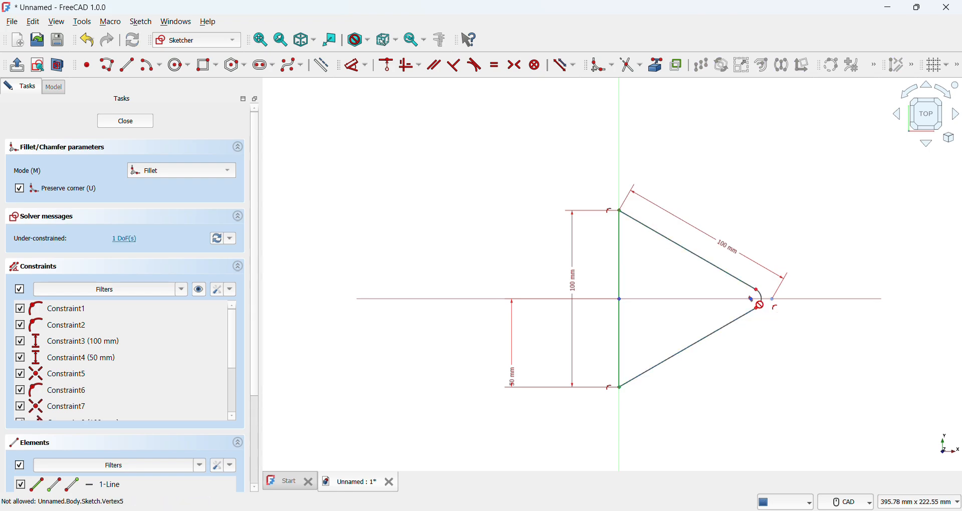
left_click(621, 233)
left_click(636, 228)
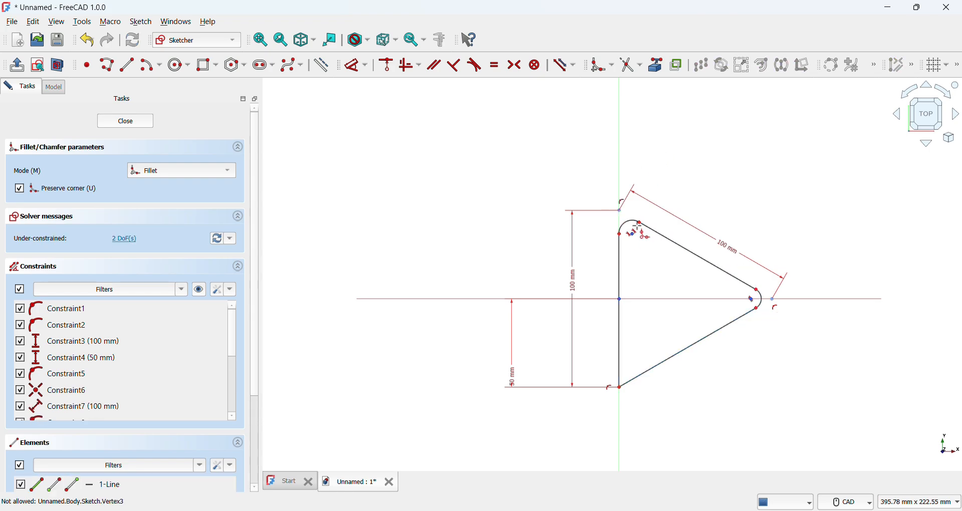
left_click(630, 383)
left_click(620, 366)
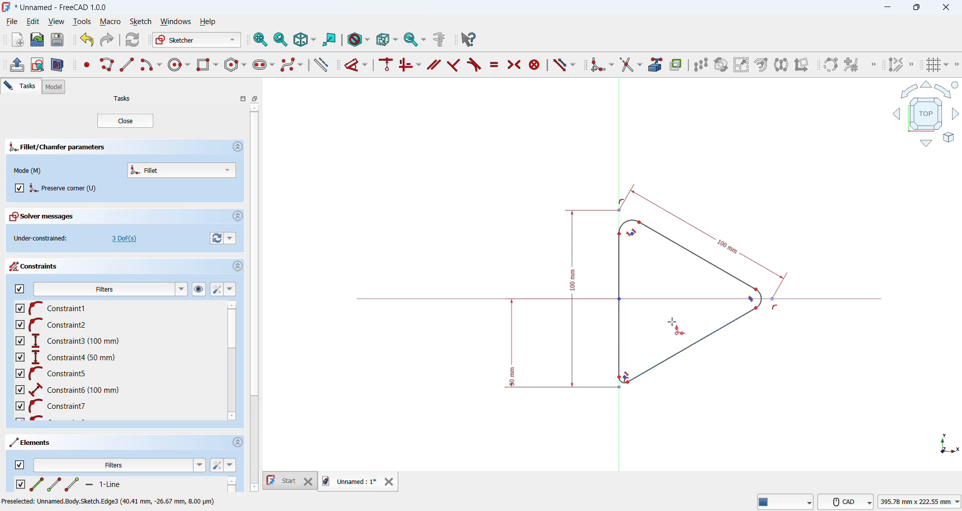
key("ctrl+z")
Fillet the triangle's lower corner on the vertical axis and pad the profile 10 mm along the sketch normal
left_click(642, 376)
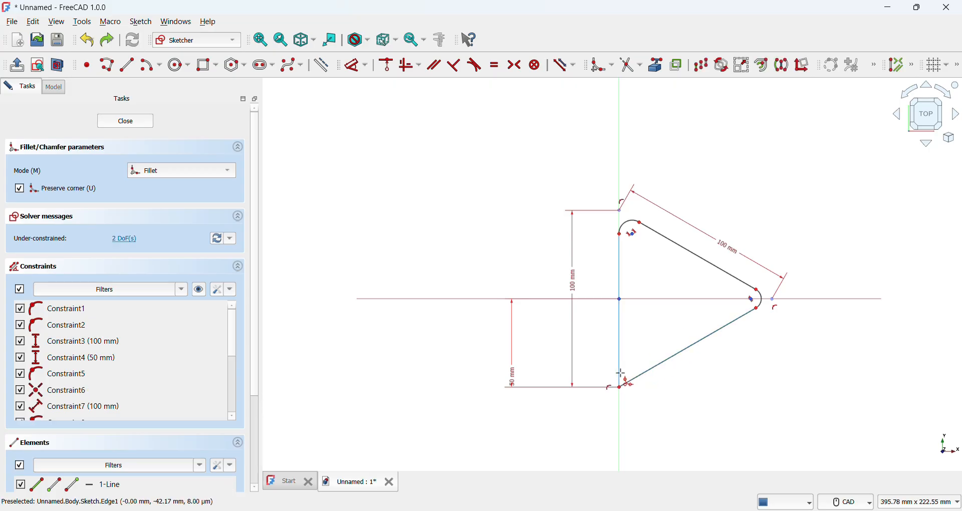
left_click(621, 373)
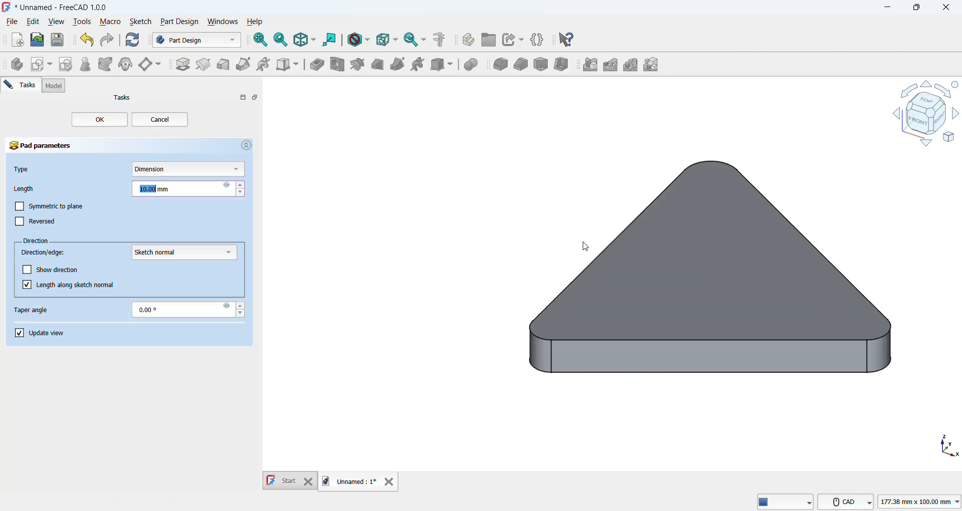
left_click(97, 121)
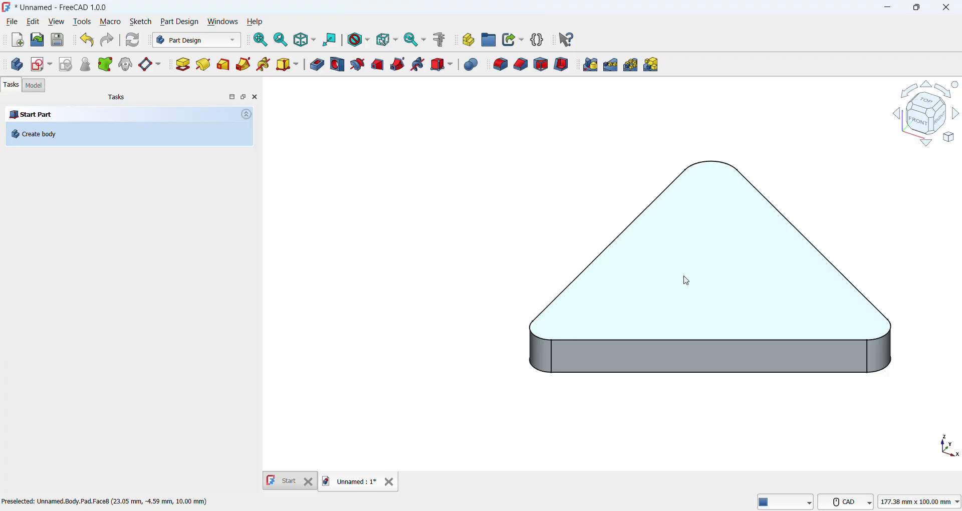
Start a sketch on the plate's upper face and draw an 8 mm diameter circle inside the upper rounded corner
left_click(687, 280)
left_click(50, 65)
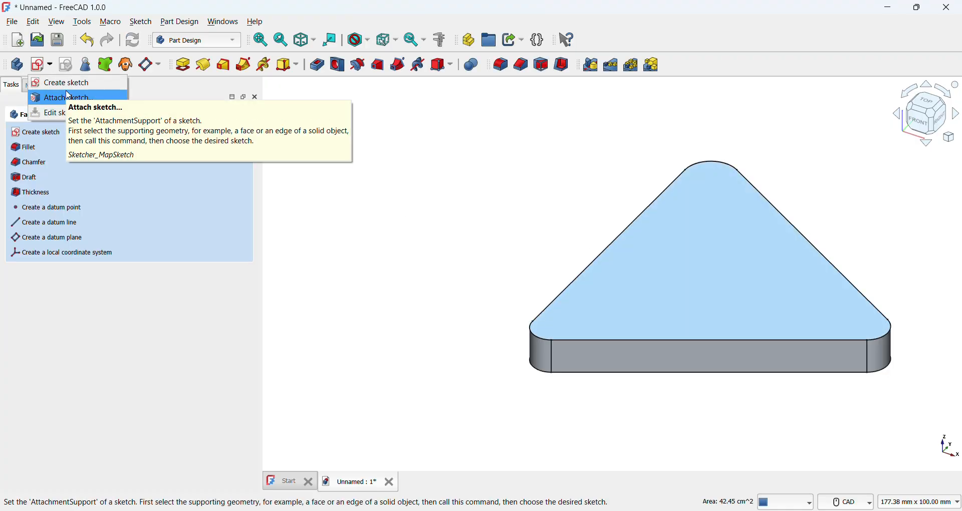
left_click(55, 82)
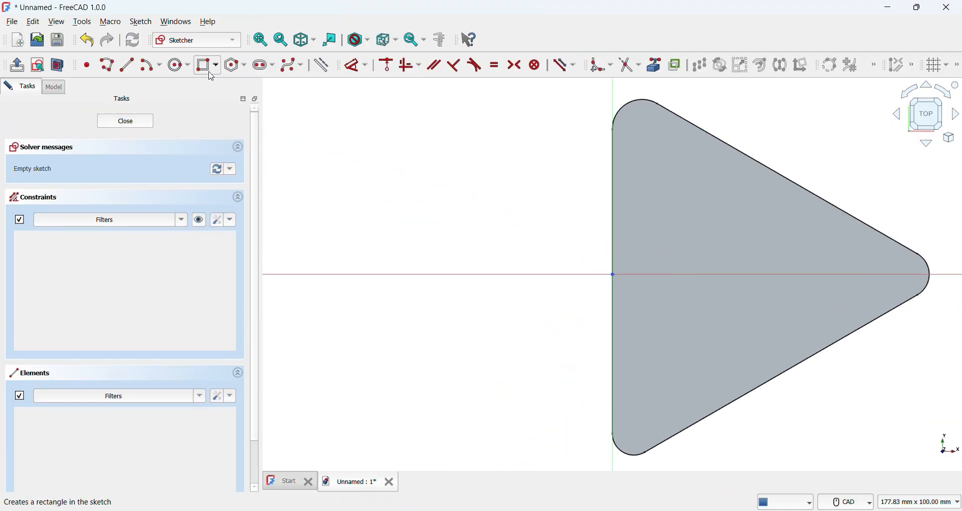
left_click(179, 65)
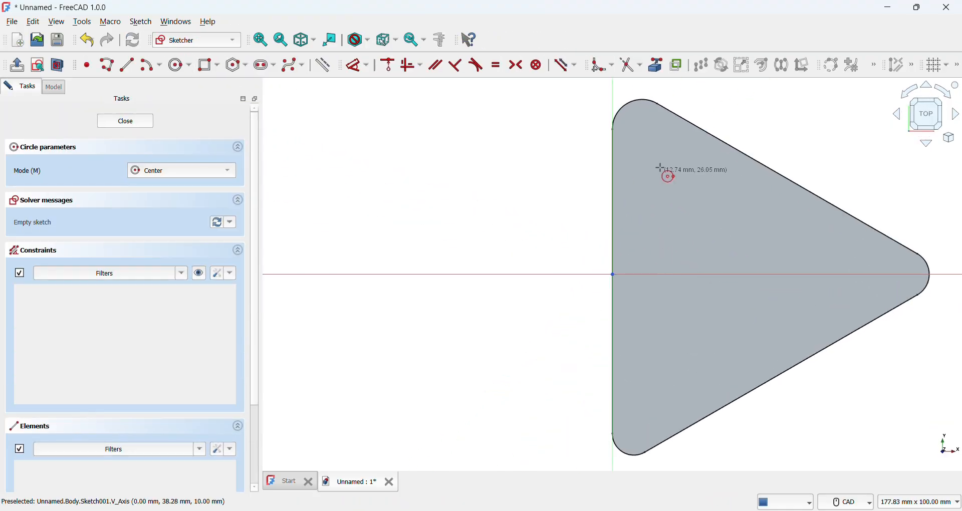
left_click(642, 133)
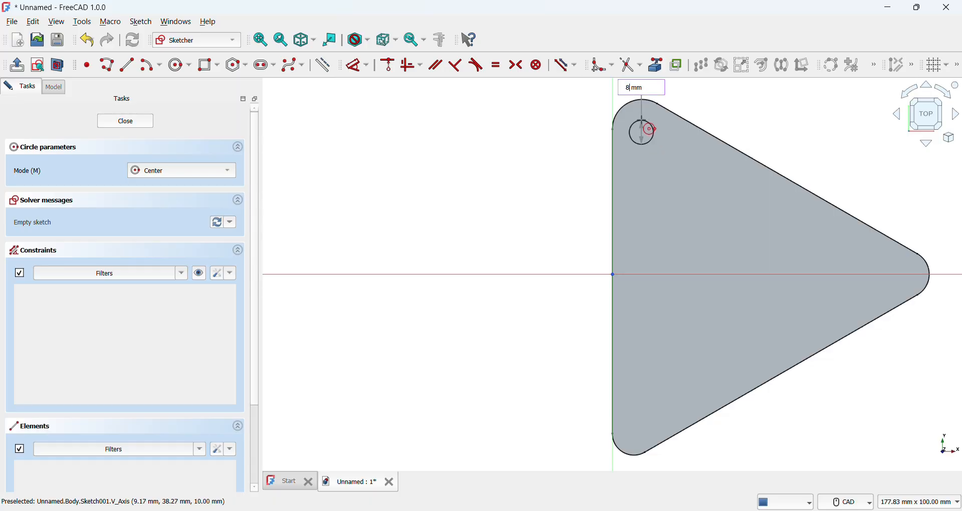
type("8")
key("Return")
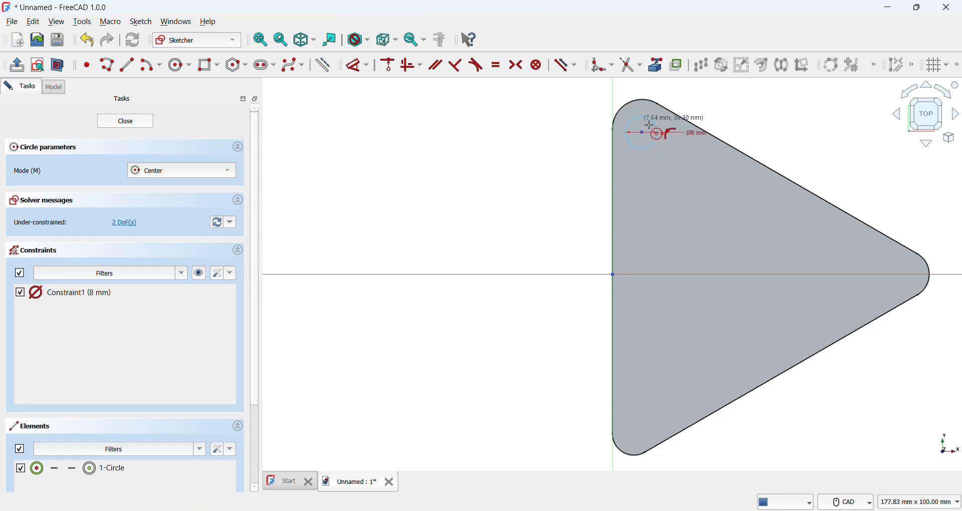
Draw 8 mm diameter circles in the lower corner and at the apex, the latter centred on the horizontal axis about 73 mm from the origin
left_click(638, 434)
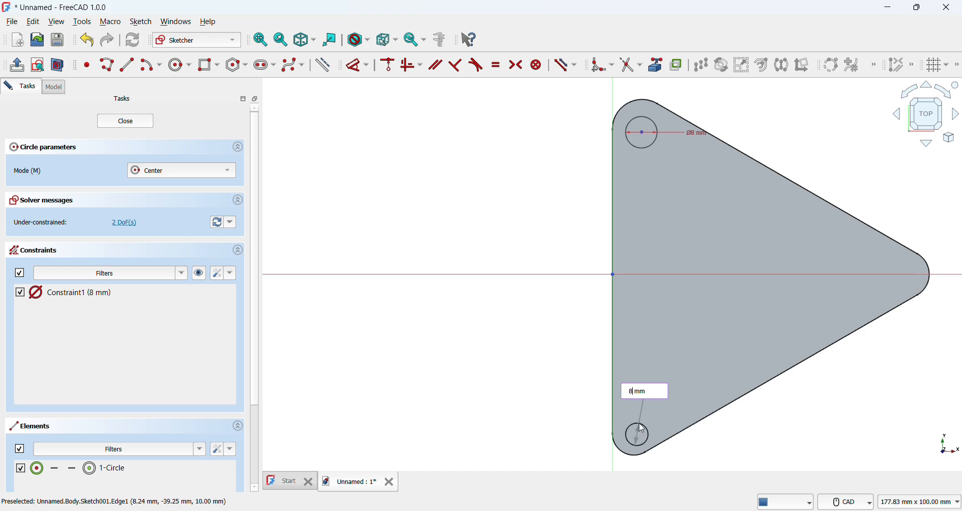
type("8")
key("Return")
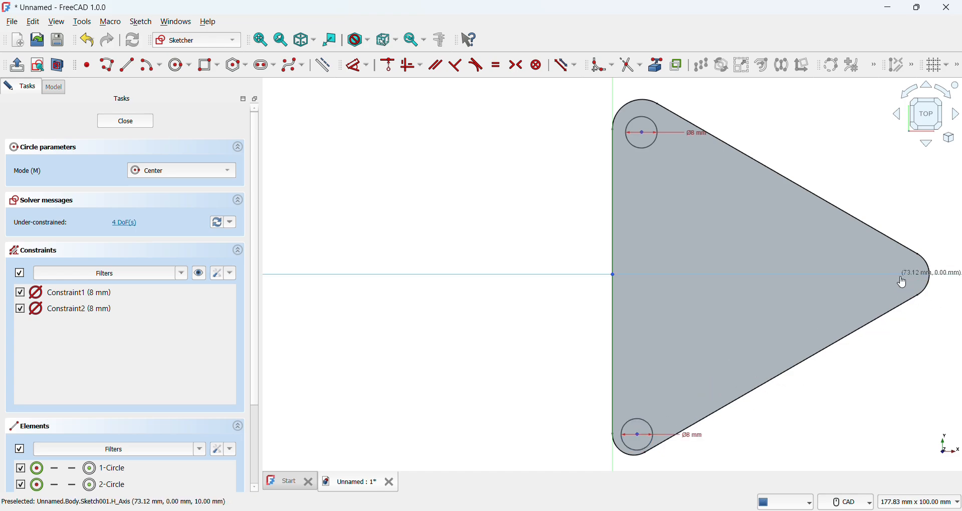
left_click(901, 275)
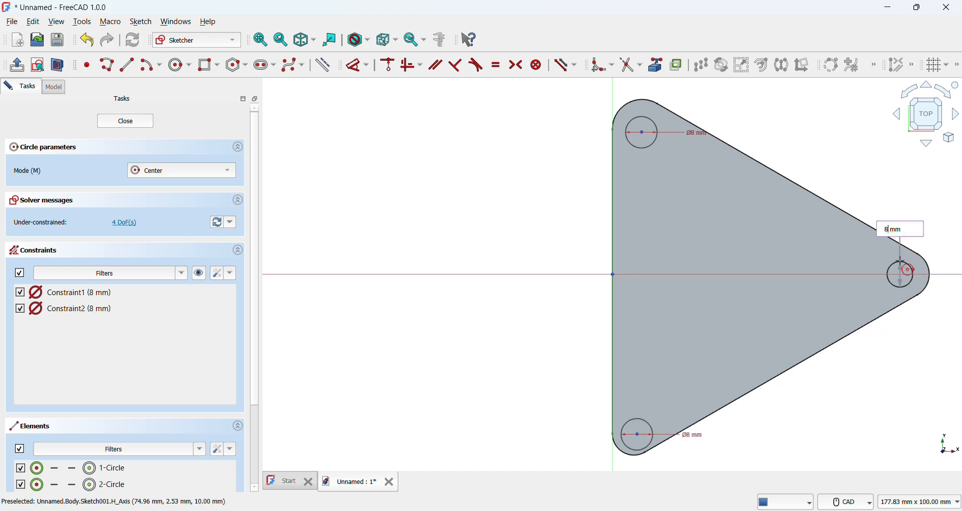
type("8")
key("Return")
key("Escape")
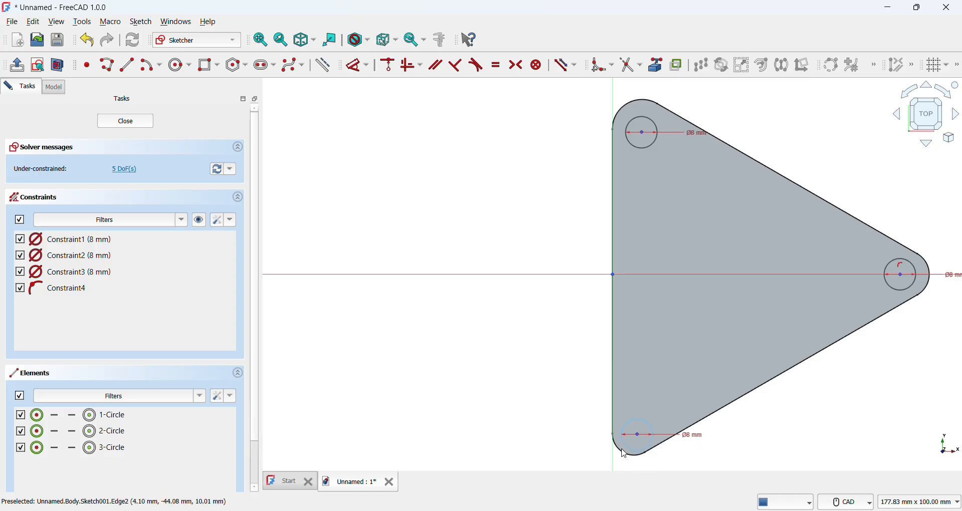
Shift the lower corner circle slightly and cut all three circles into the plate with a Pocket
left_click_drag(637, 434, 641, 433)
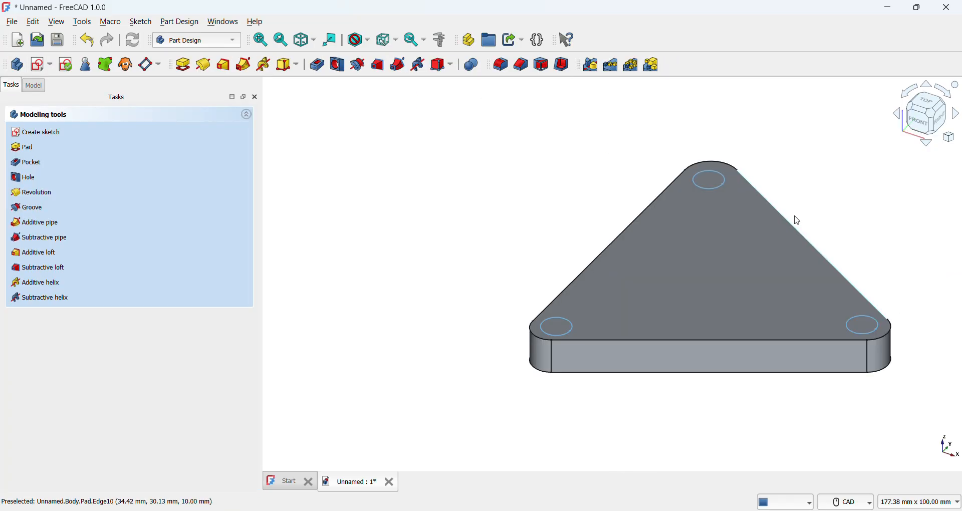
left_click(322, 69)
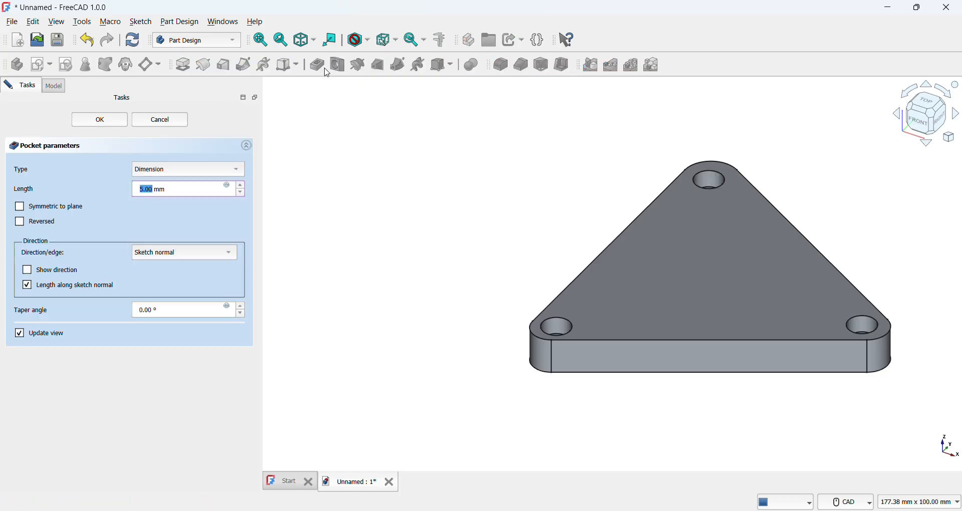
key("Return")
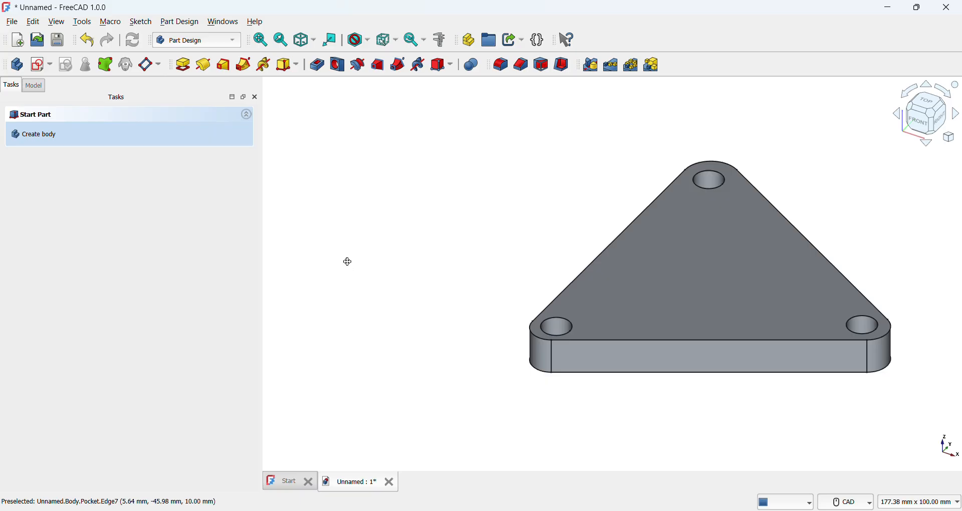
Sketch a circle about 12 mm in diameter on the plate's straight side face at the YZ plane, centred on the vertical axis
middle_click_drag(348, 261, 490, 263)
left_click(505, 284)
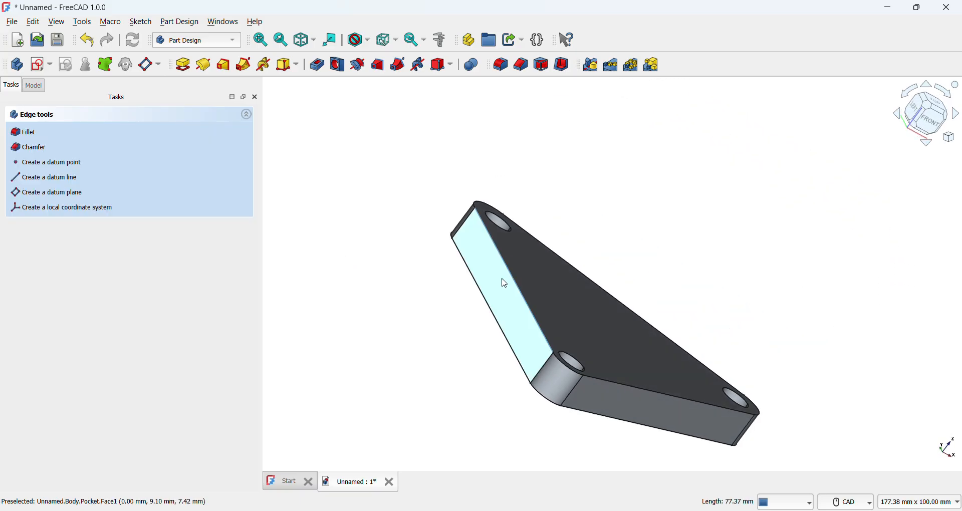
left_click(503, 281)
left_click(52, 66)
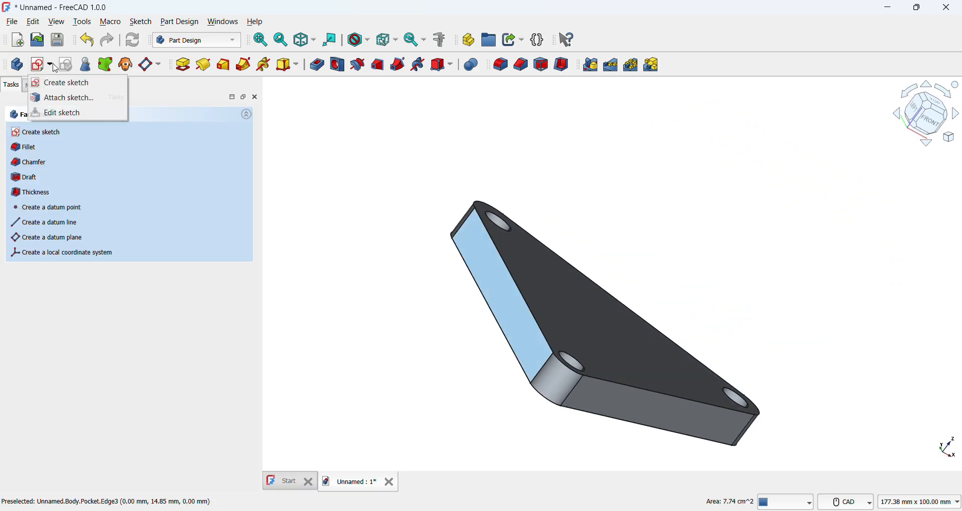
left_click(58, 83)
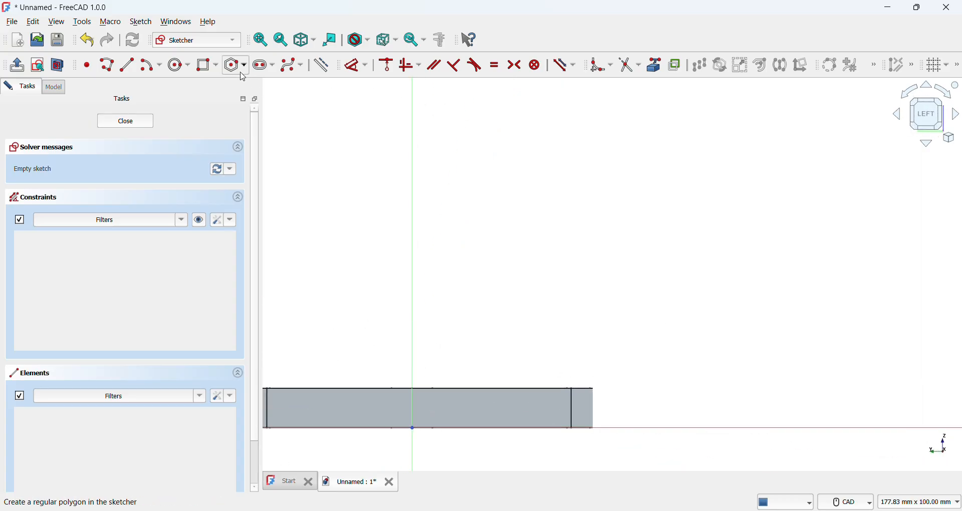
left_click(179, 65)
left_click(412, 376)
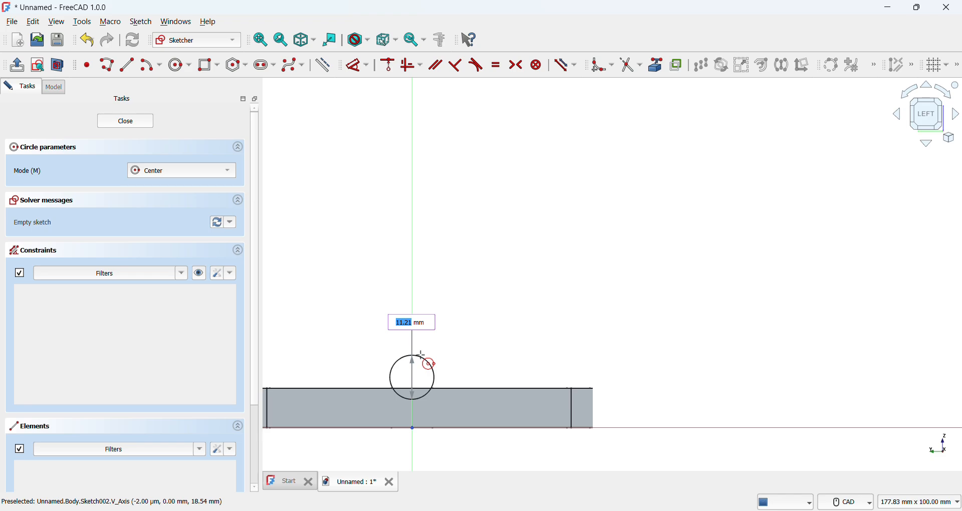
left_click(423, 354)
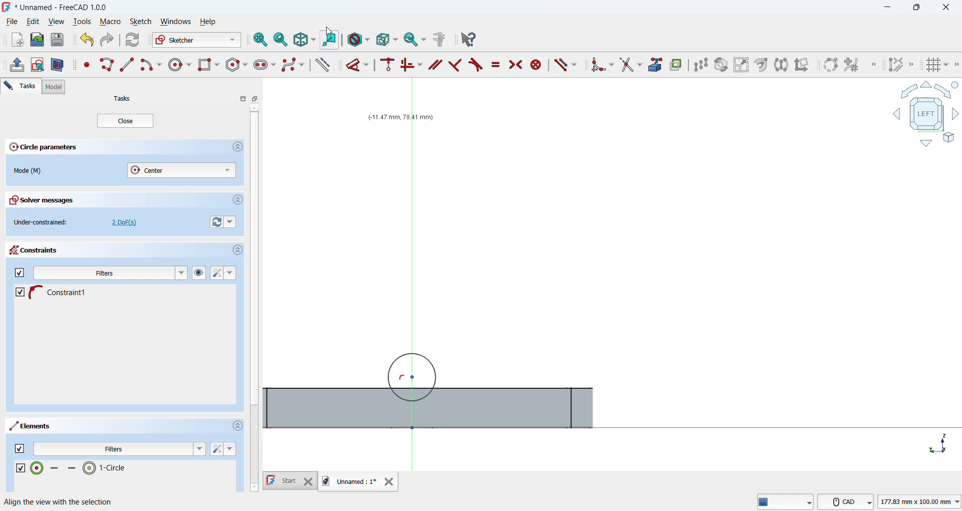
Constrain the circle's diameter to 20 mm
left_click(354, 74)
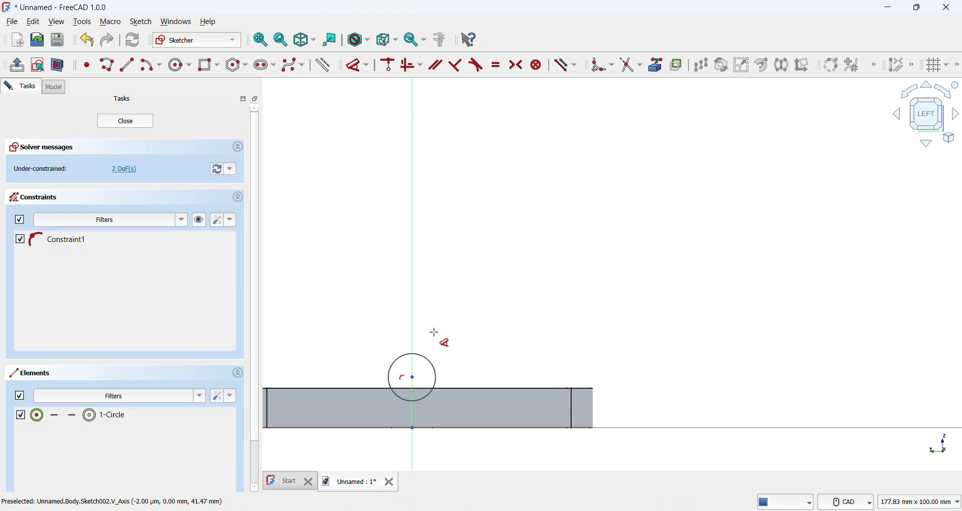
left_click(434, 366)
left_click(524, 311)
key("Return")
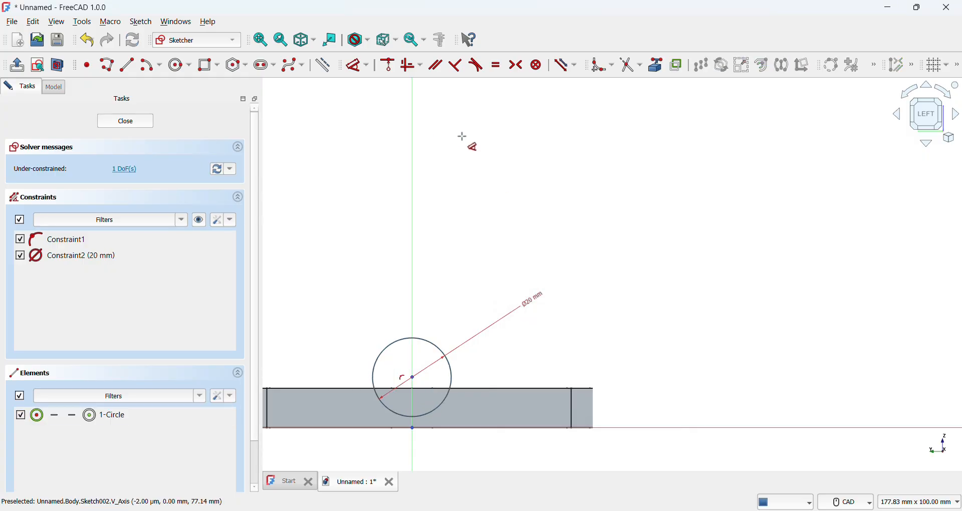
Constrain the circle's centre 18 mm from the horizontal axis
left_click(412, 378)
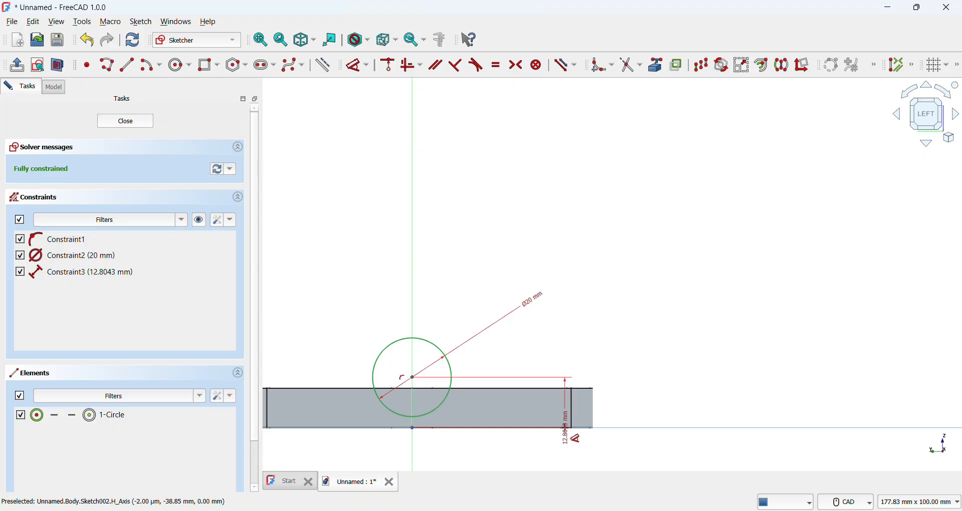
left_click(720, 382)
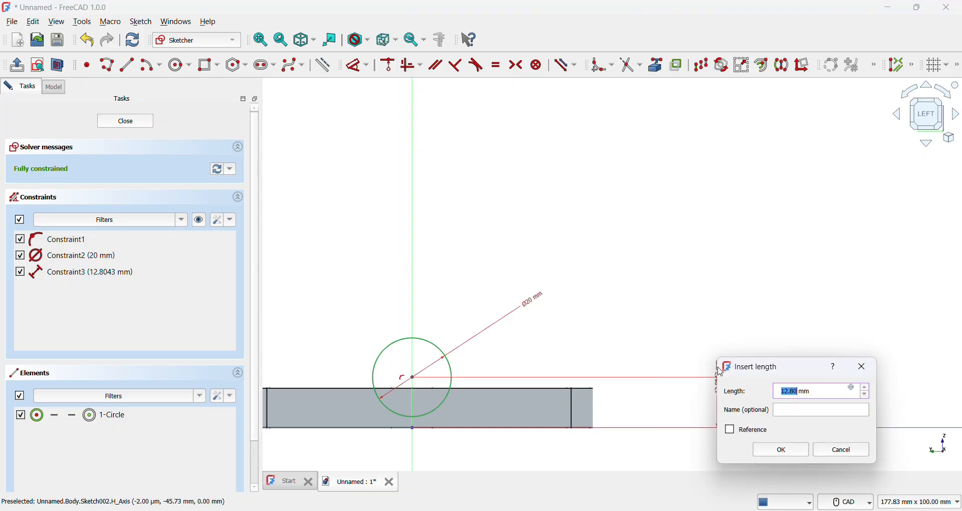
type("18")
key("Return")
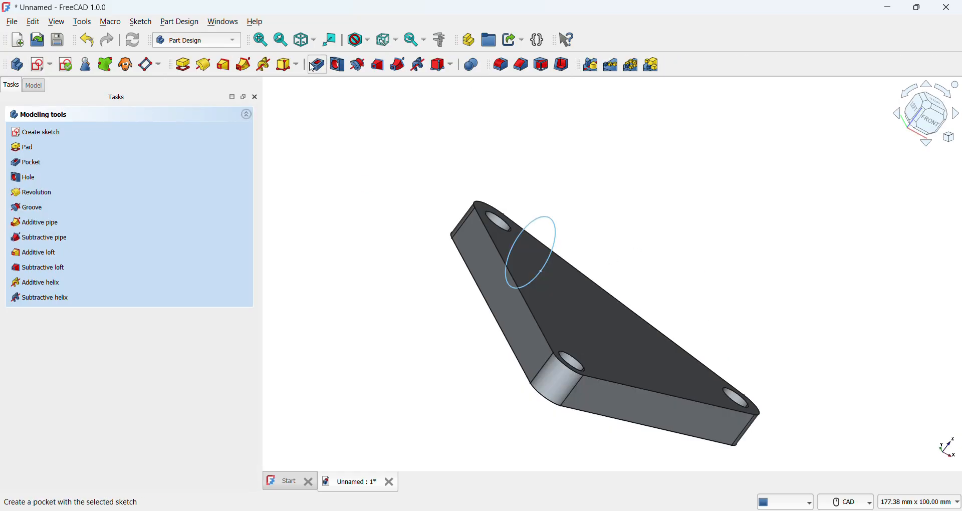
Pad the circle 40 mm with the direction reversed so the cylinder extends over the plate
left_click(181, 66)
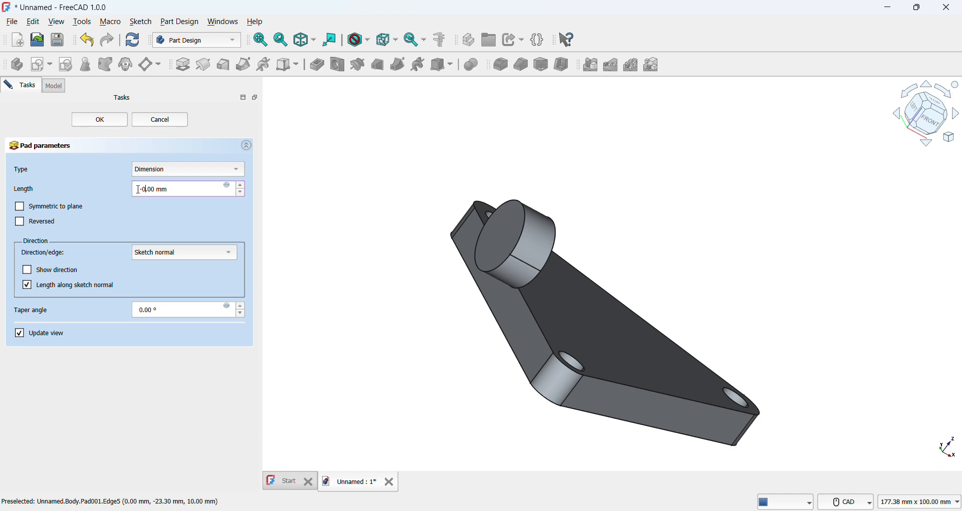
key("Num_Lock")
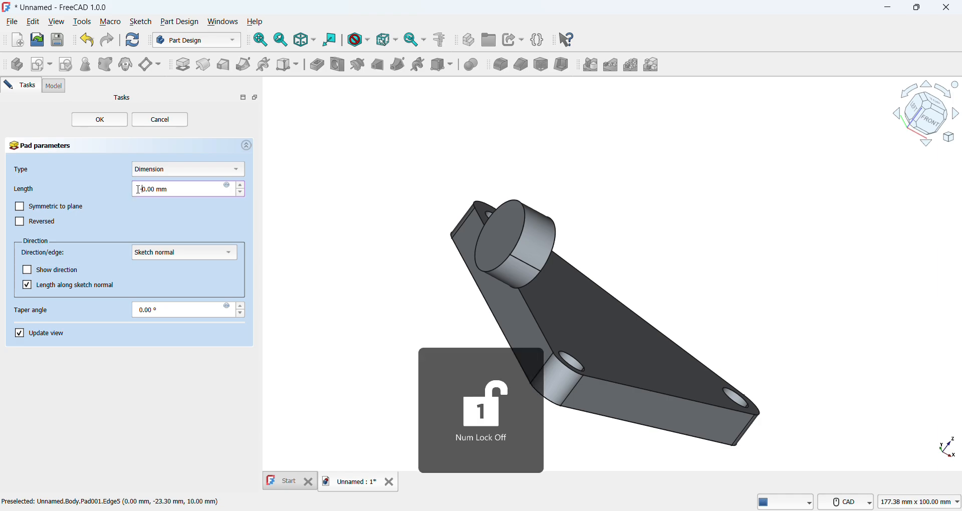
key("Num_Lock")
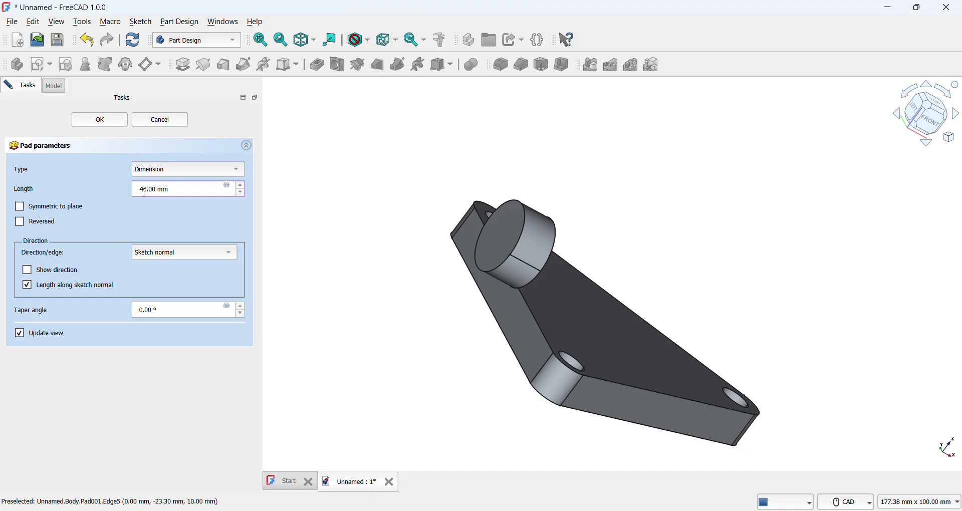
left_click(33, 223)
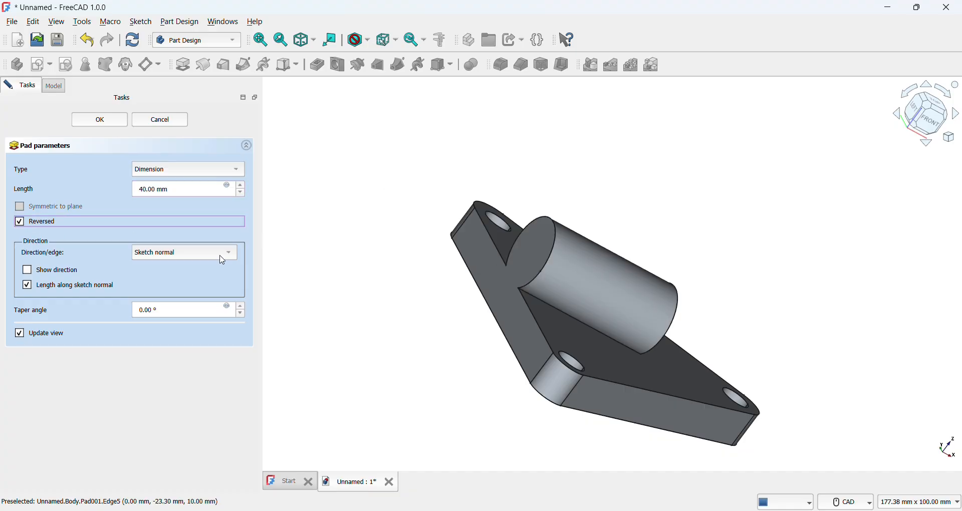
left_click(93, 124)
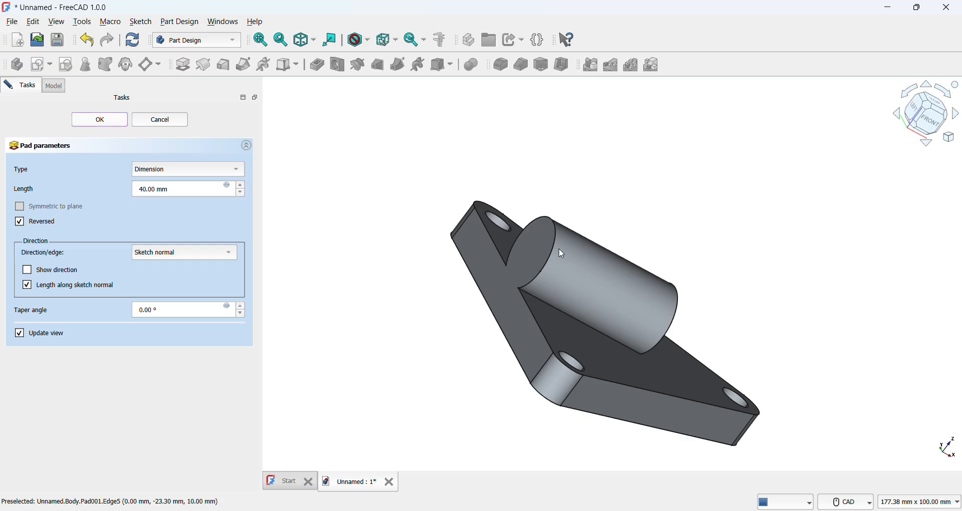
left_click(535, 241)
left_click(535, 241)
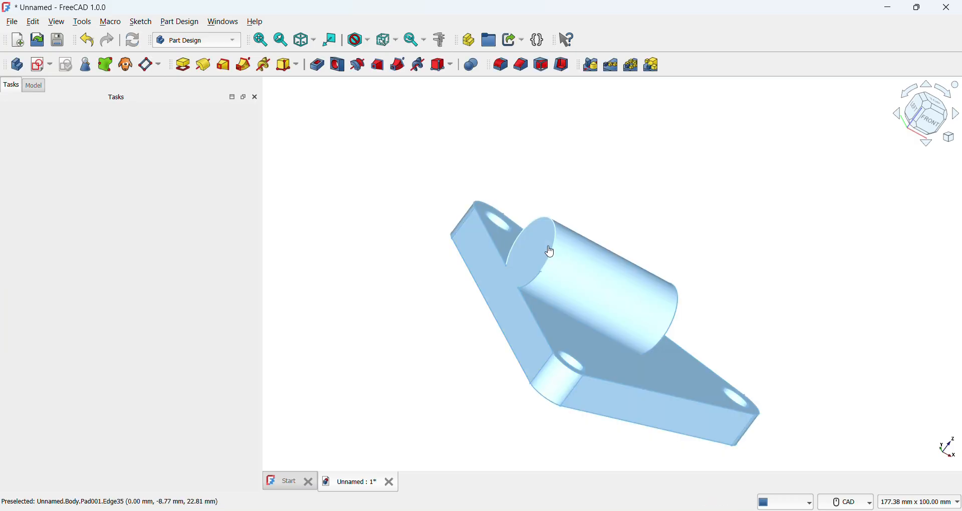
left_click(536, 251)
left_click(418, 368)
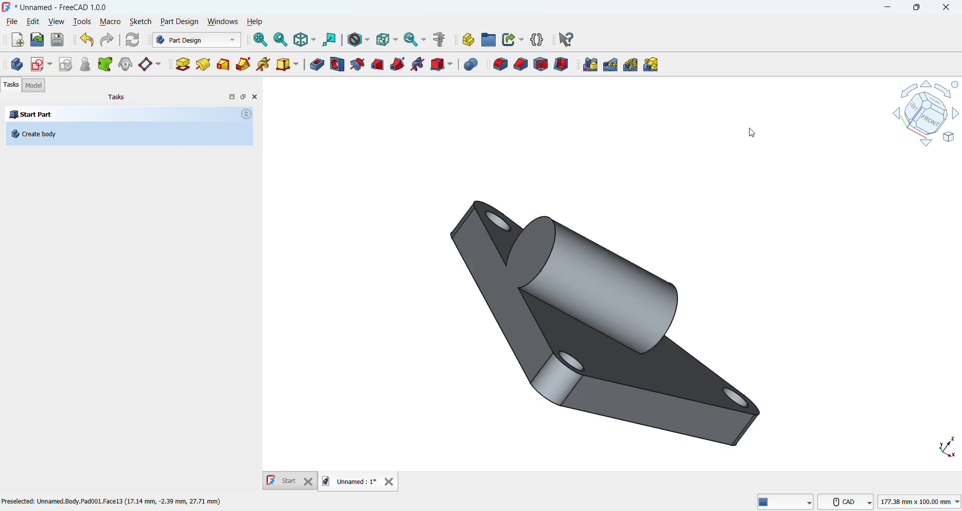
left_click(501, 64)
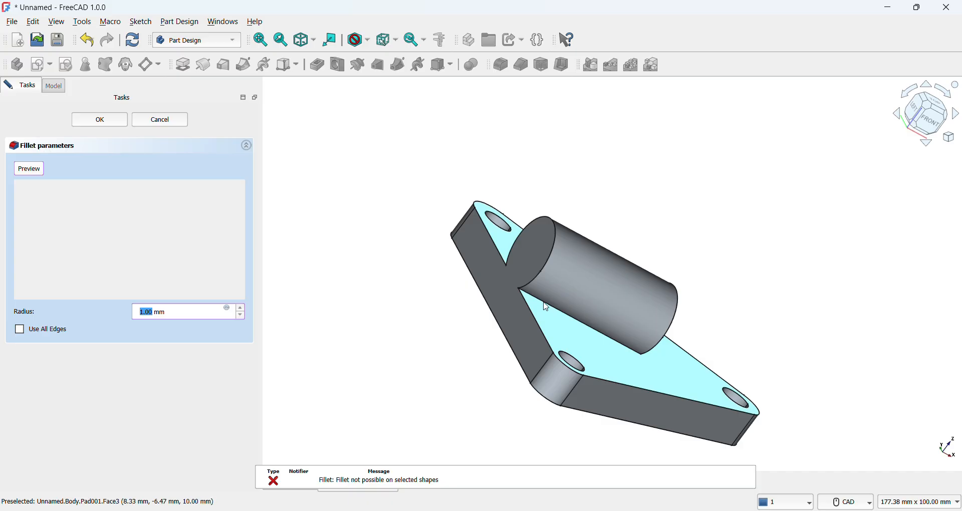
scroll(547, 307, "up", 5)
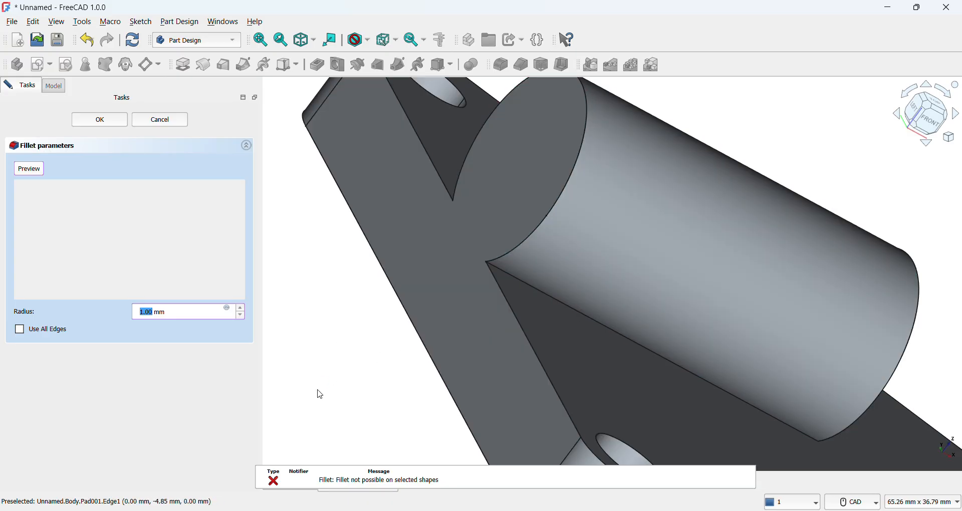
key("Escape")
Fillet one of the straight edges where the cylinder meets the plate with a 2 mm radius
scroll(551, 300, "up", 4)
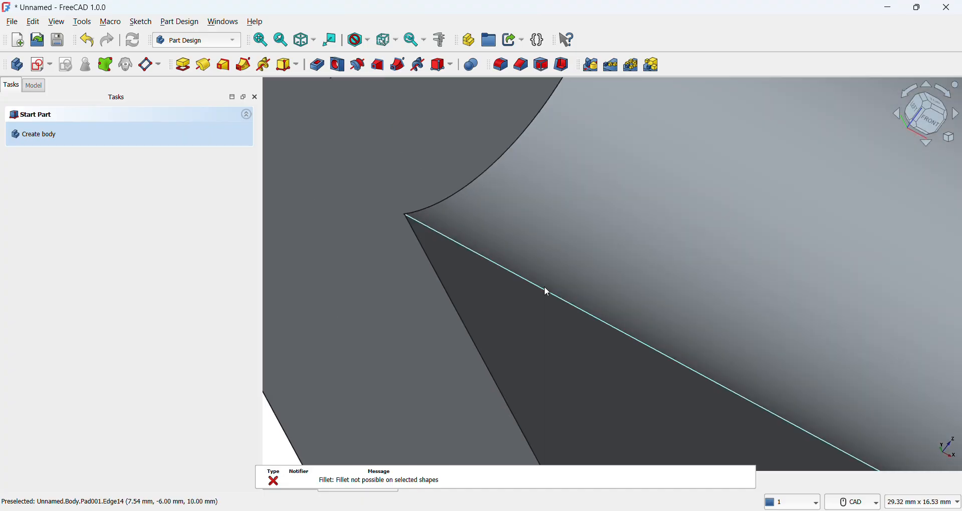
left_click(541, 286)
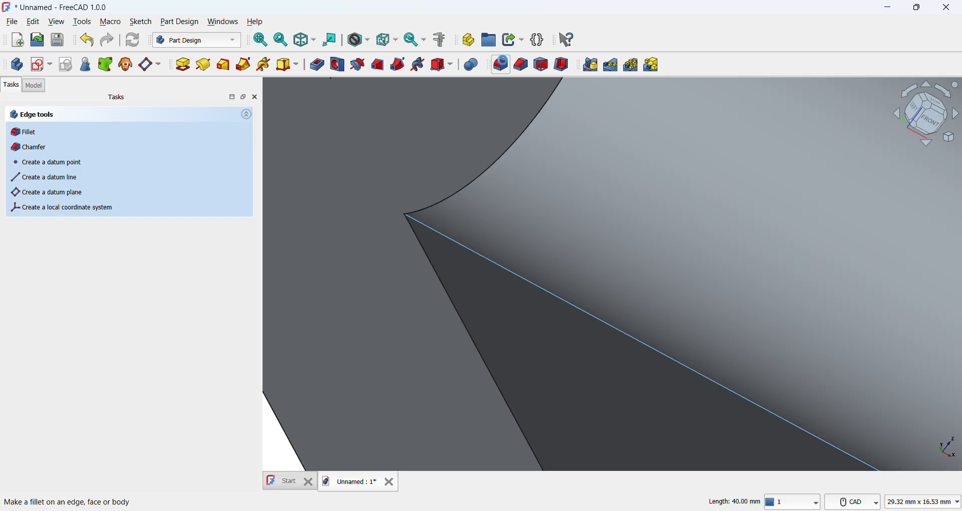
left_click(502, 65)
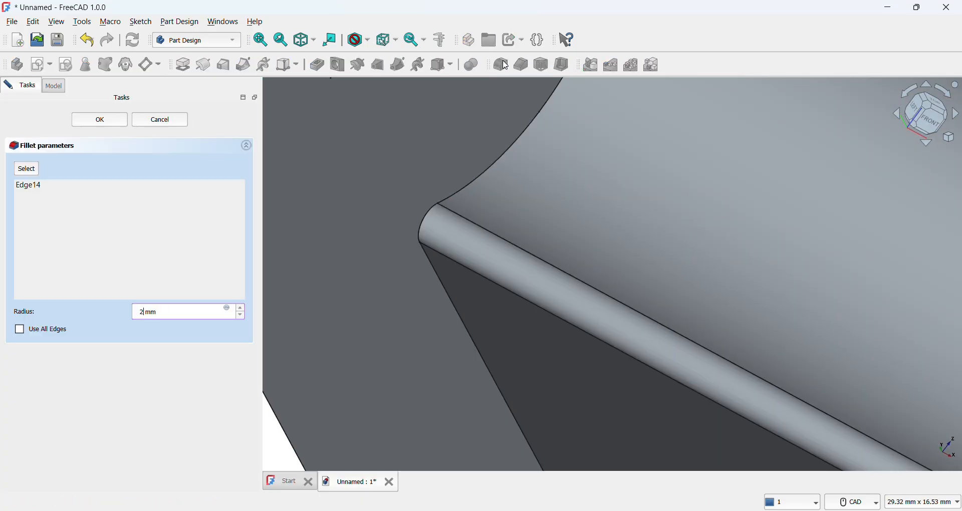
key("Return")
scroll(574, 242, "down", 9)
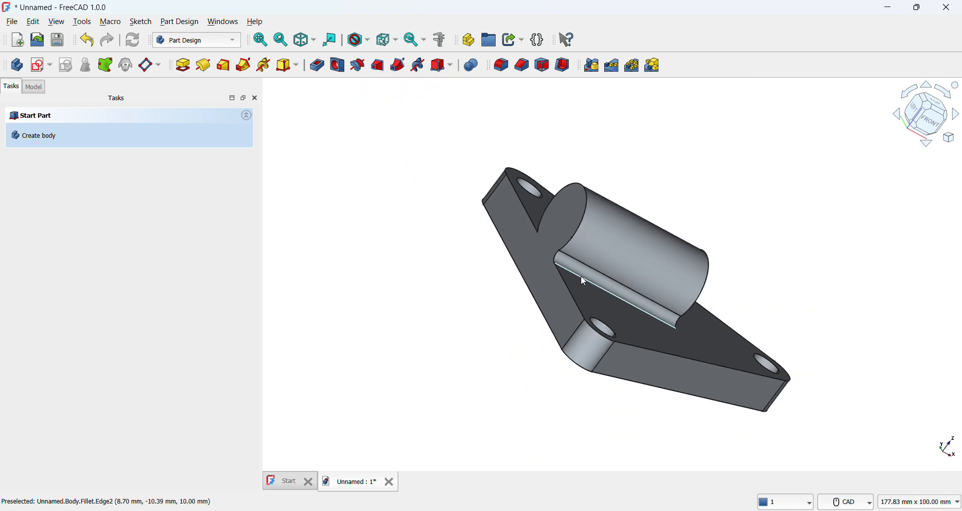
Fillet the edge between cylinder and plate on the cylinder's opposite side with a 2 mm radius
mouse_move(592, 152)
middle_mouse_down()
mouse_move(601, 150)
mouse_move(649, 214)
mouse_move(711, 146)
mouse_move(496, 176)
mouse_move(650, 244)
mouse_move(727, 212)
mouse_move(595, 150)
middle_mouse_up()
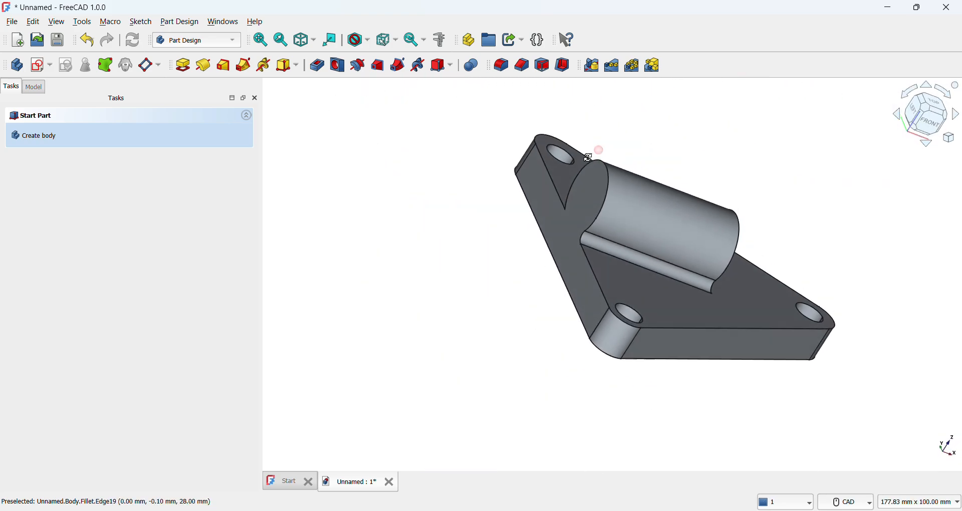
scroll(647, 92, "up", 1)
middle_click_drag(646, 92, 686, 132)
left_click(590, 122)
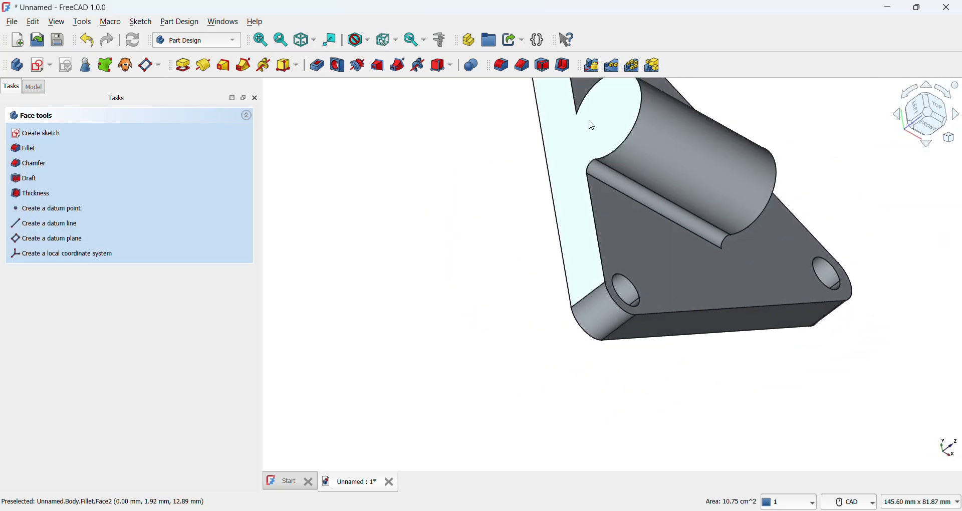
scroll(493, 221, "down", 3)
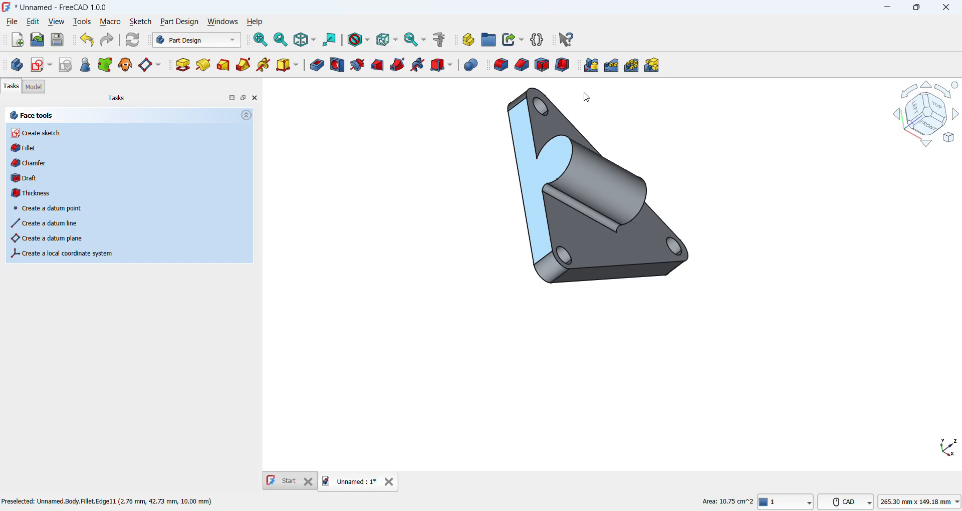
middle_click_drag(587, 95, 541, 207)
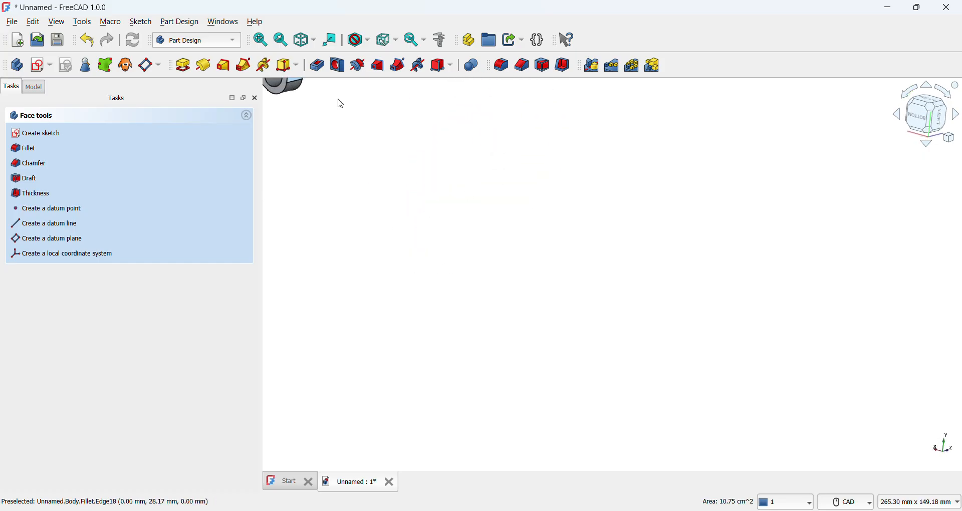
left_click(261, 40)
middle_click_drag(447, 188, 479, 251)
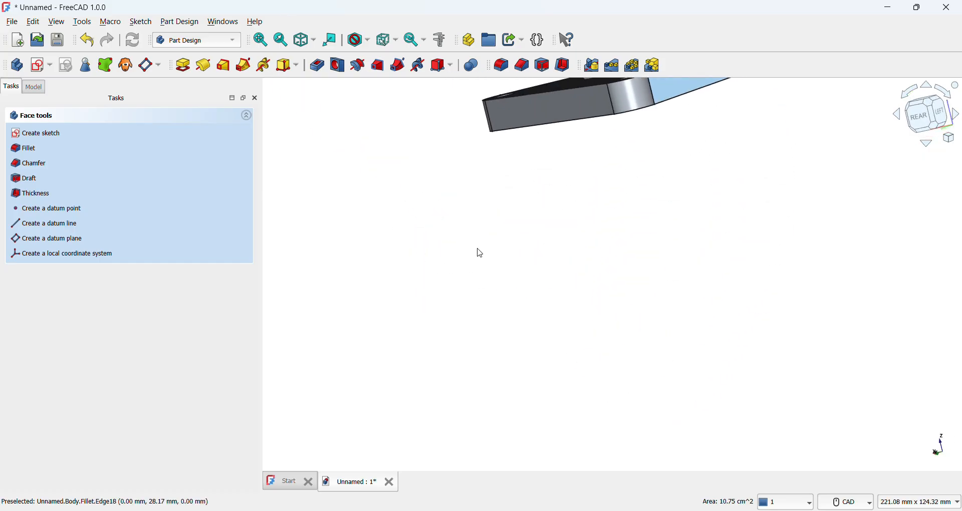
left_click(263, 40)
scroll(561, 254, "up", 4)
left_click(510, 163)
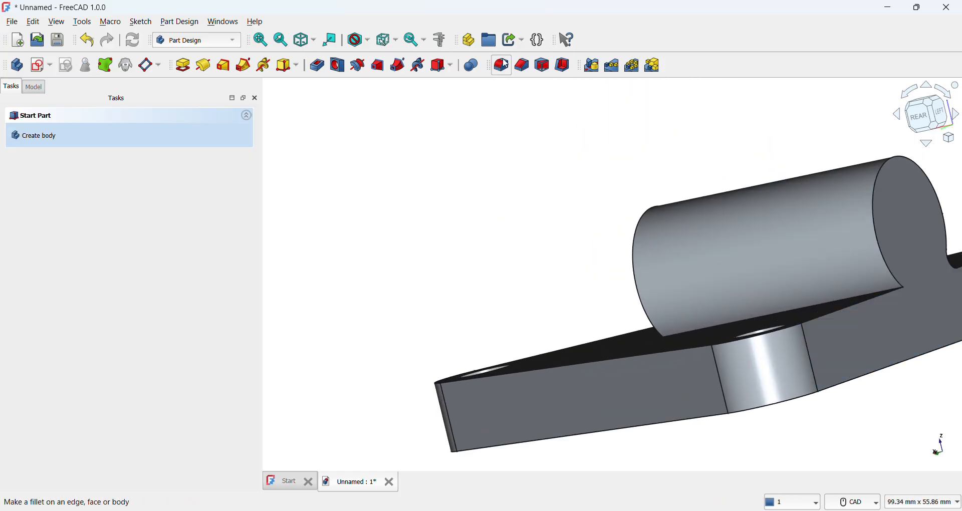
left_click(503, 64)
left_click(739, 319)
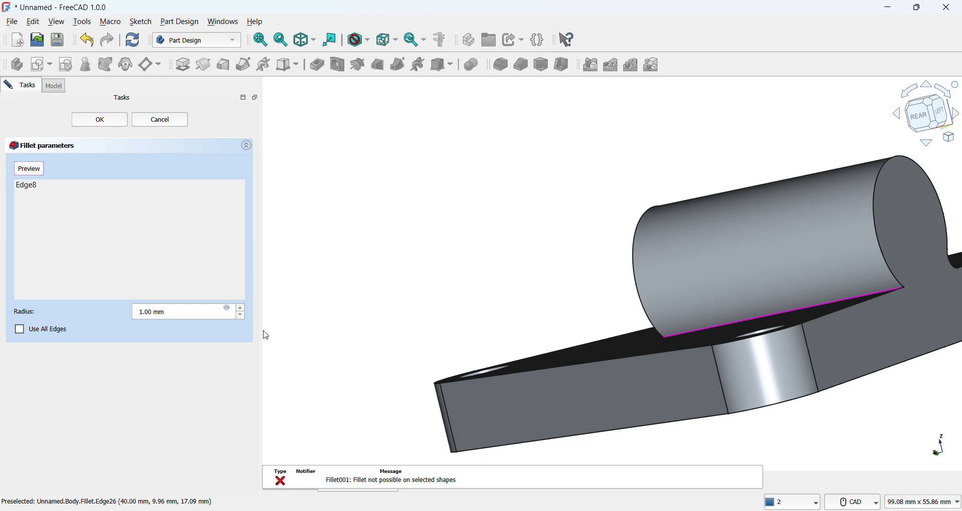
left_click(241, 310)
left_click(116, 122)
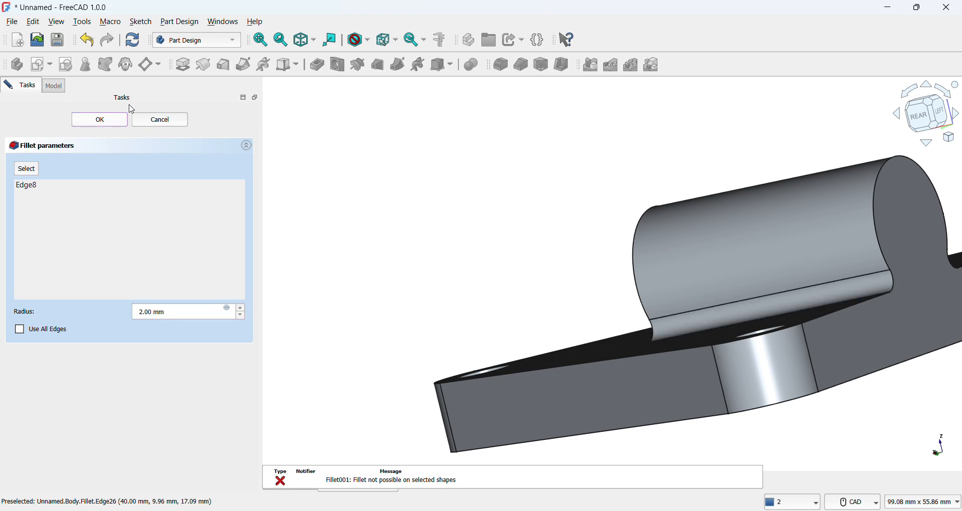
Sketch a 12 mm diameter circle on the plate's side face at the cylinder end, centred on the vertical axis
left_click(890, 240)
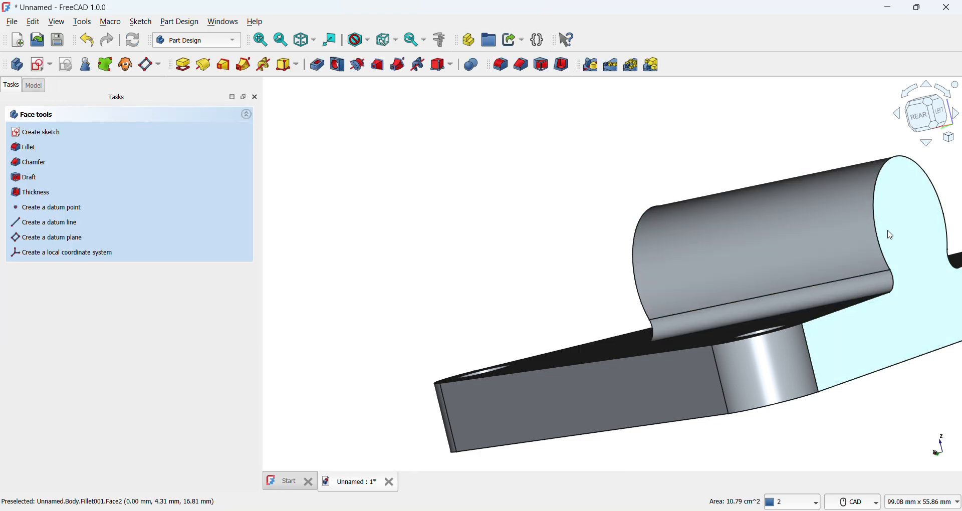
left_click(50, 65)
left_click(58, 81)
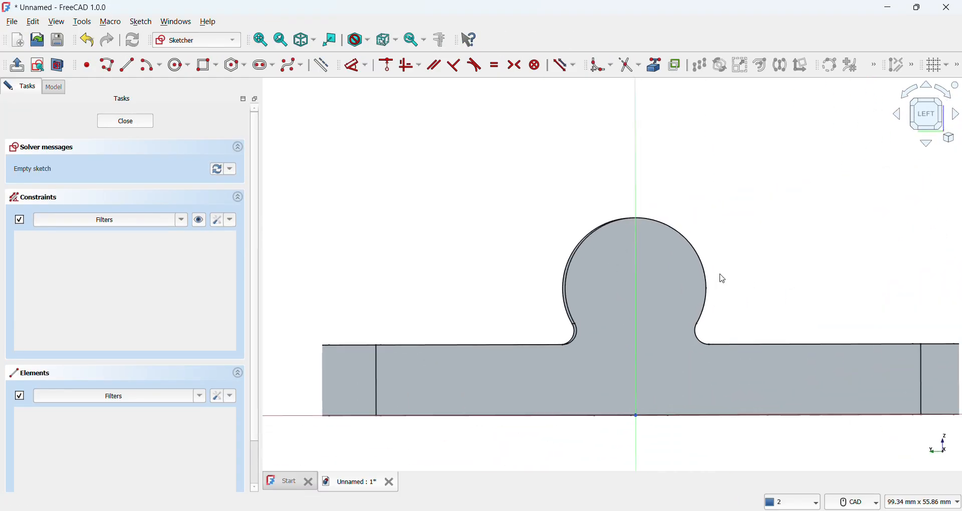
left_click(179, 65)
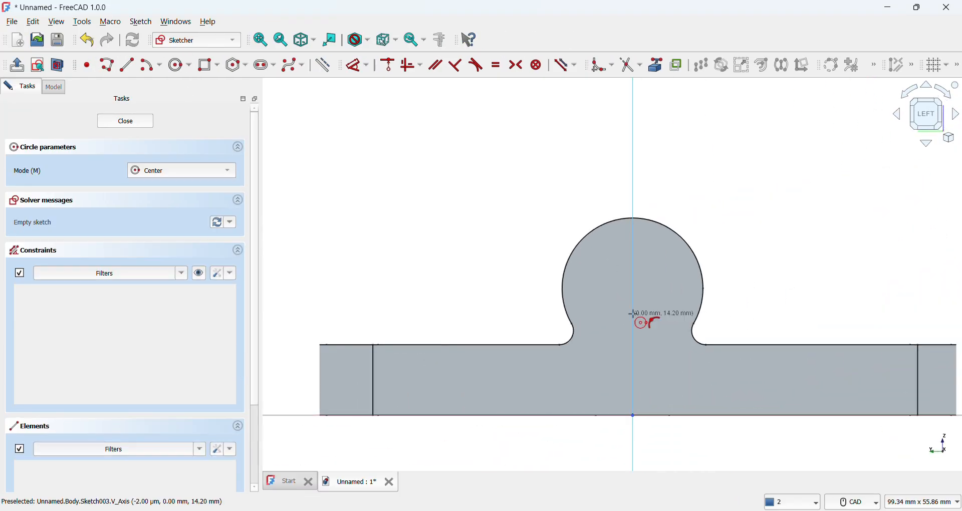
left_click(634, 284)
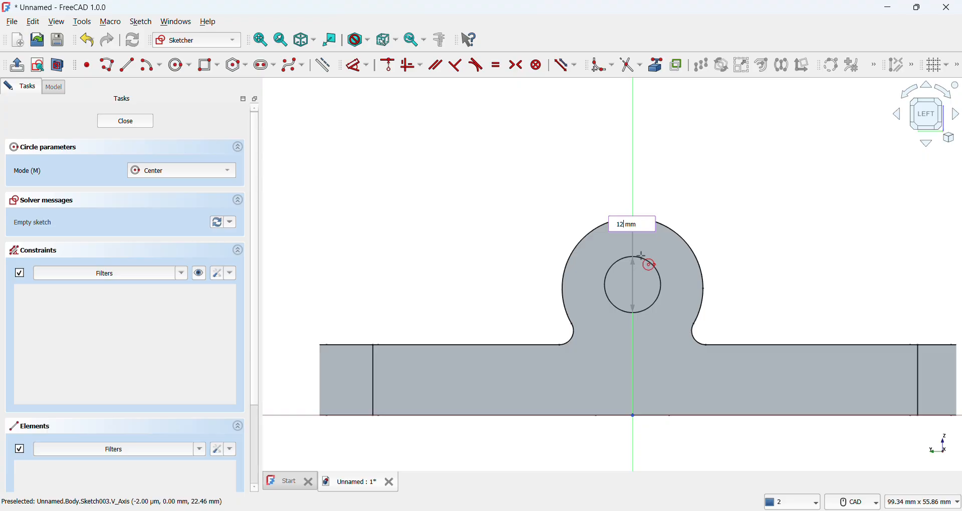
type("12")
key("Return")
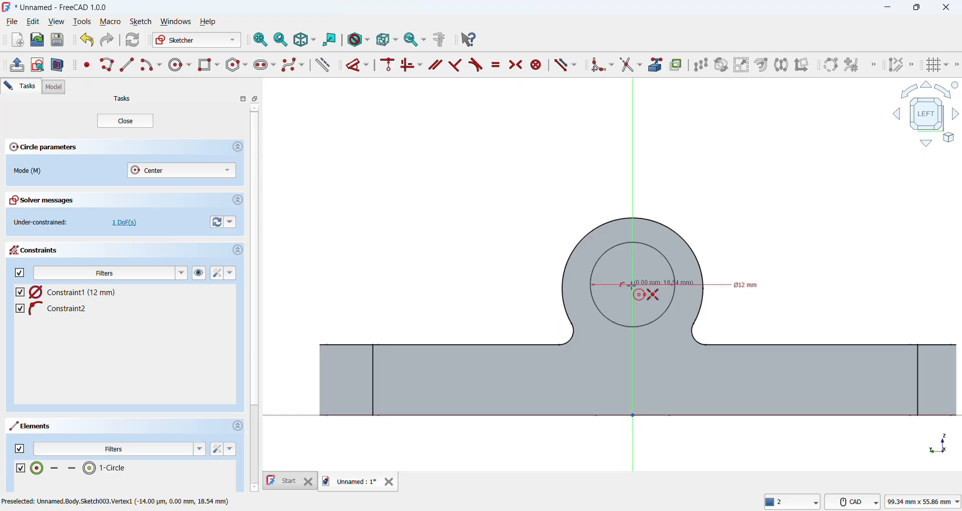
Constrain the 12 mm circle's centre 18 mm from the horizontal axis and finish the sketch
left_click(351, 68)
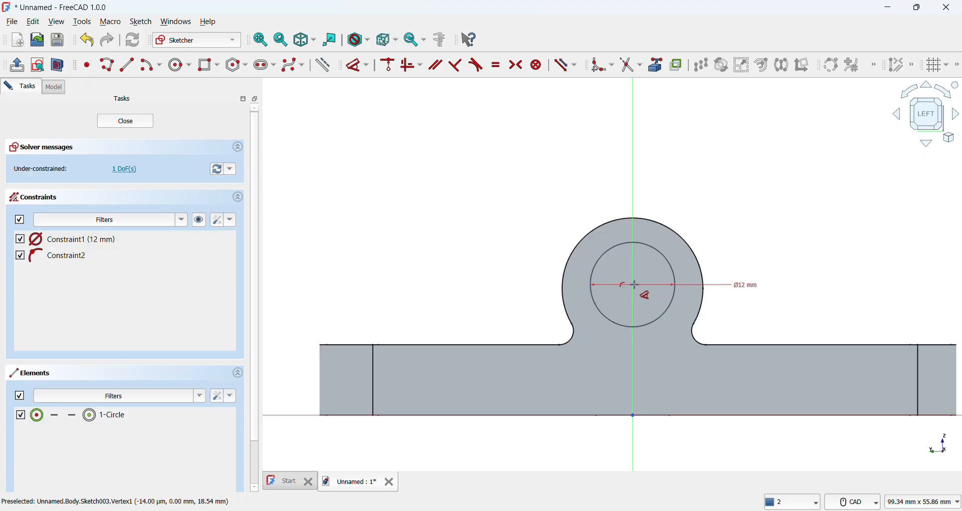
left_click(635, 286)
left_click(806, 345)
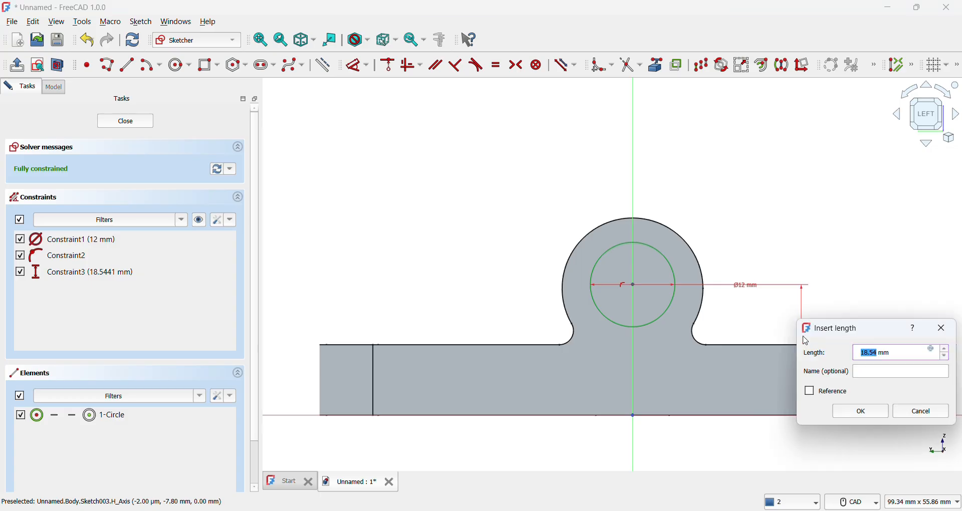
type("18")
key("Return")
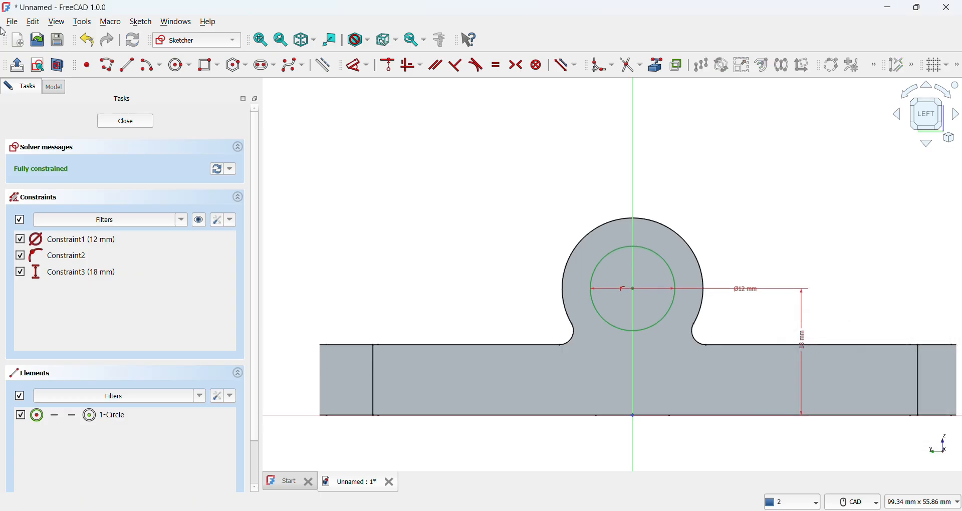
left_click(17, 65)
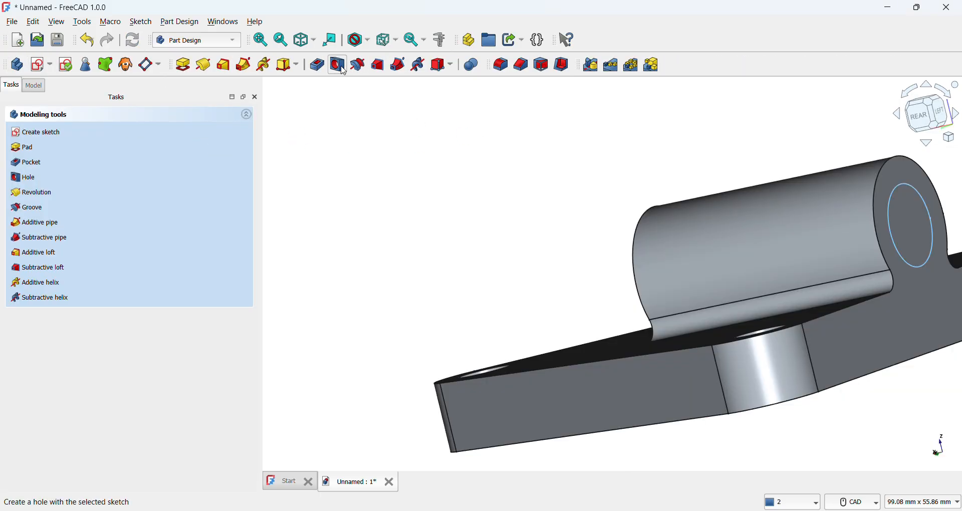
Pad the 12 mm circle 40 mm outward from the cylinder's end face to form a pin
left_click(184, 66)
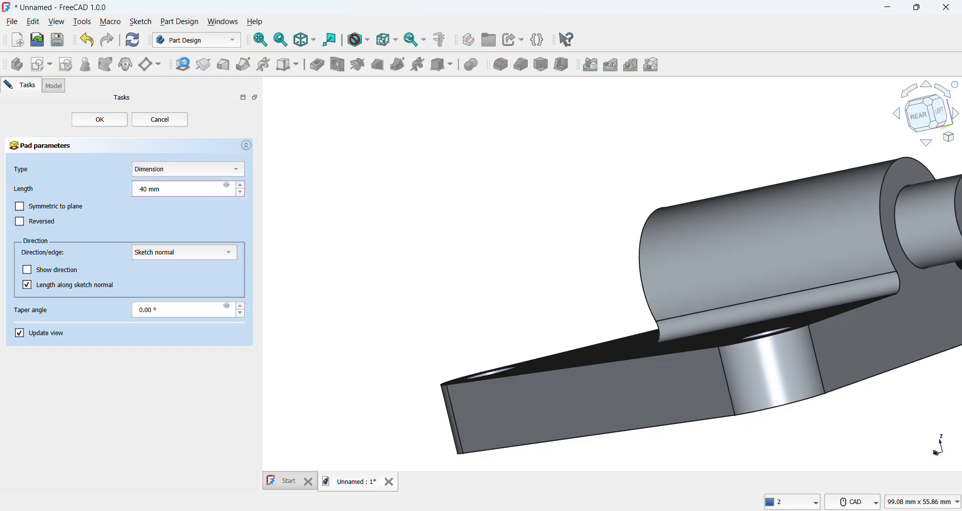
key("Return")
scroll(771, 236, "down", 5)
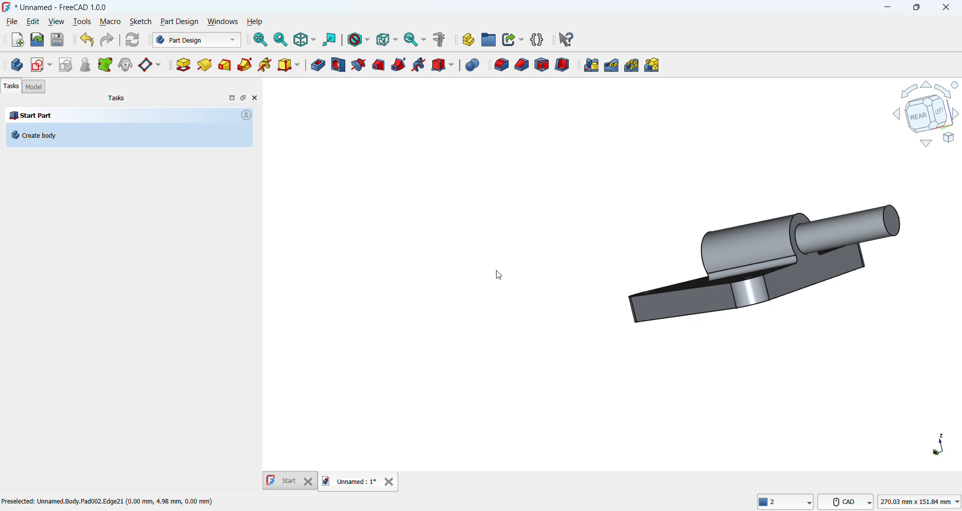
right_click(606, 277)
middle_click_drag(566, 216, 785, 256)
Save the document in the Pictures folder under the file name "Assembly PArt 2"
left_click(12, 23)
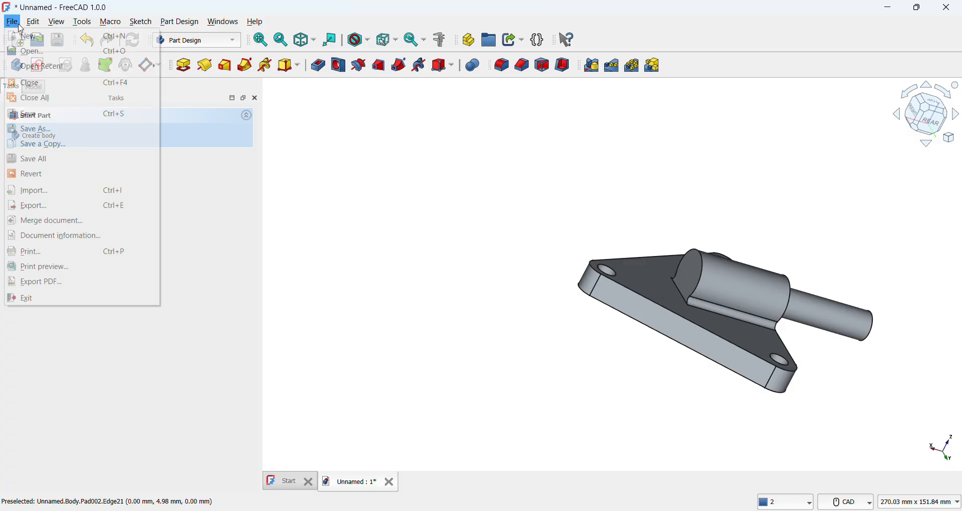
left_click(31, 128)
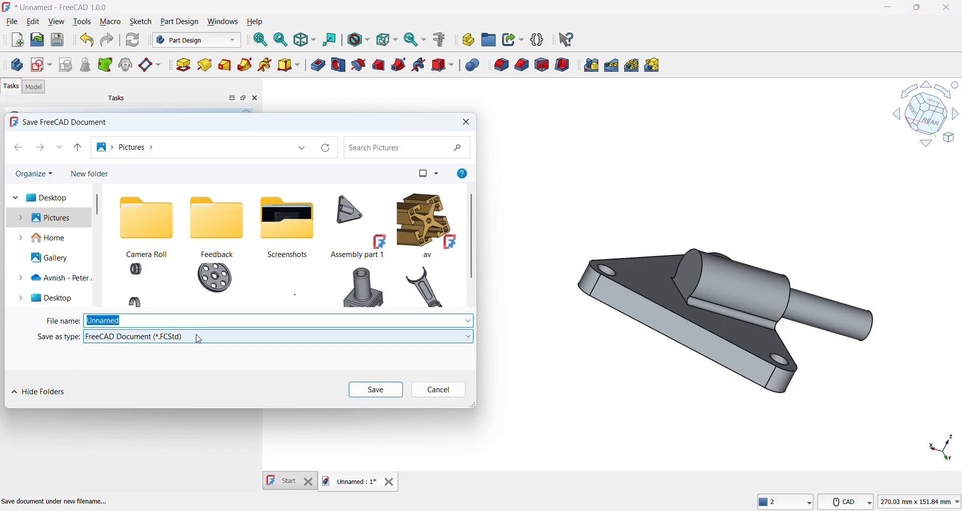
scroll(273, 291, "down", 1)
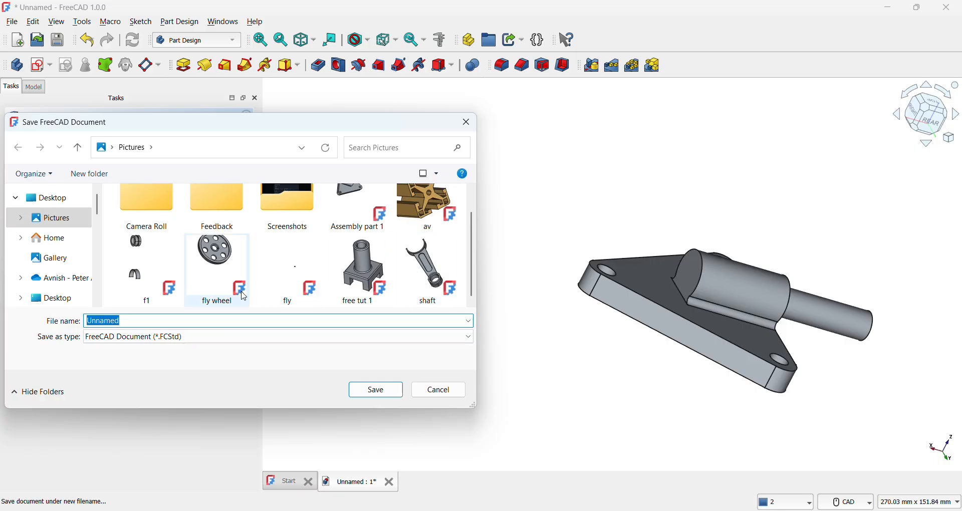
scroll(288, 295, "up", 1)
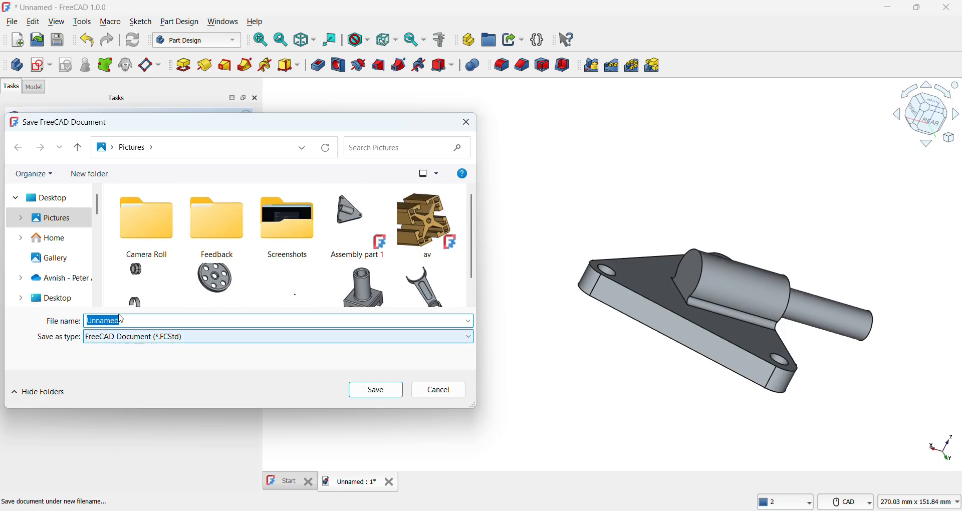
type("Assemb")
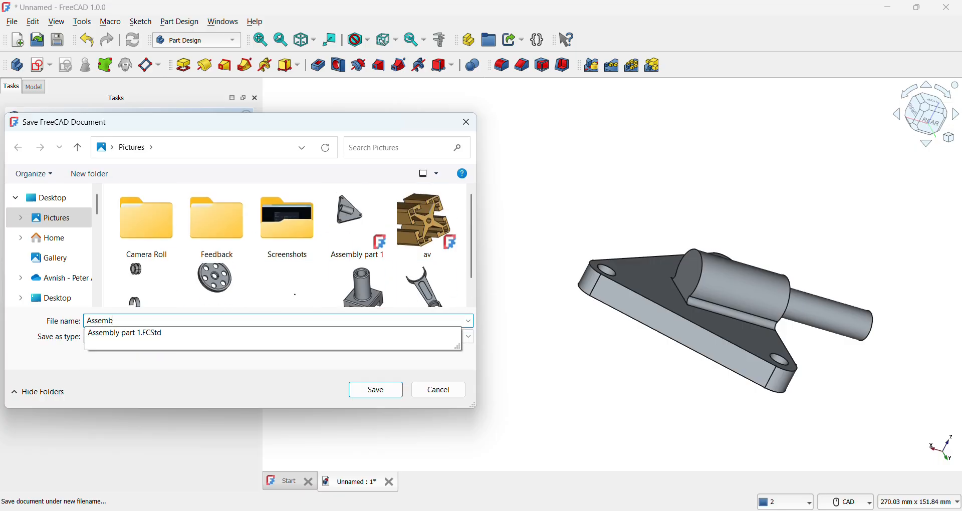
type("le")
key("BackSpace")
type("y PArt 2")
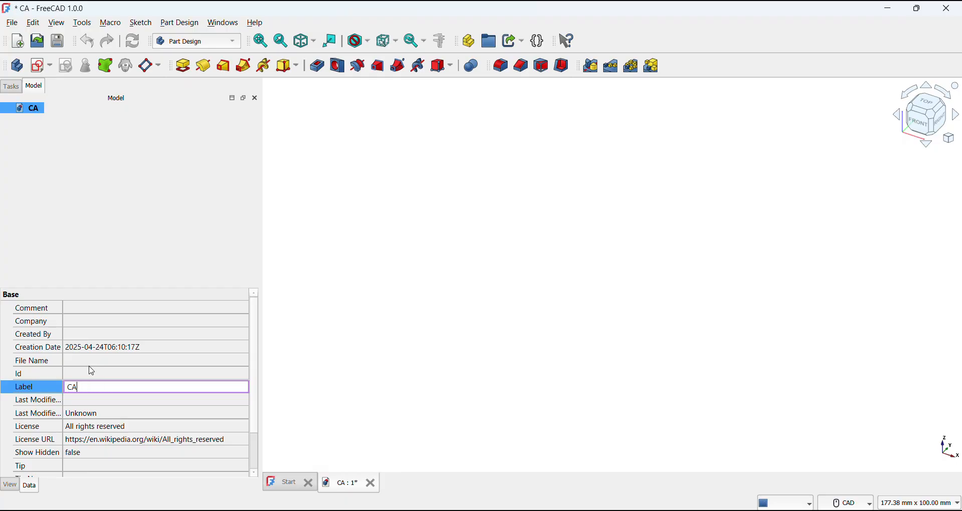
Complete the new document's label as "CAD CAM SOFT INFO"
type("D CAM")
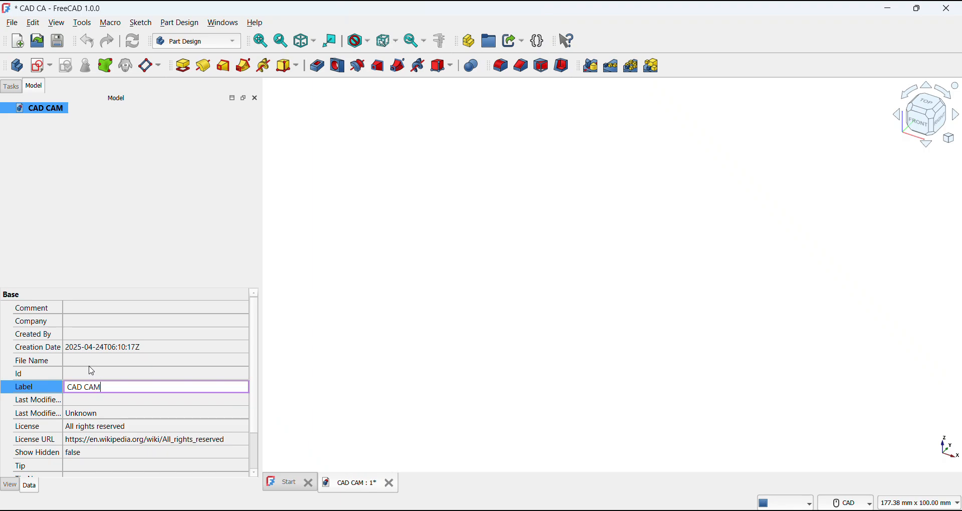
type(" SOFT")
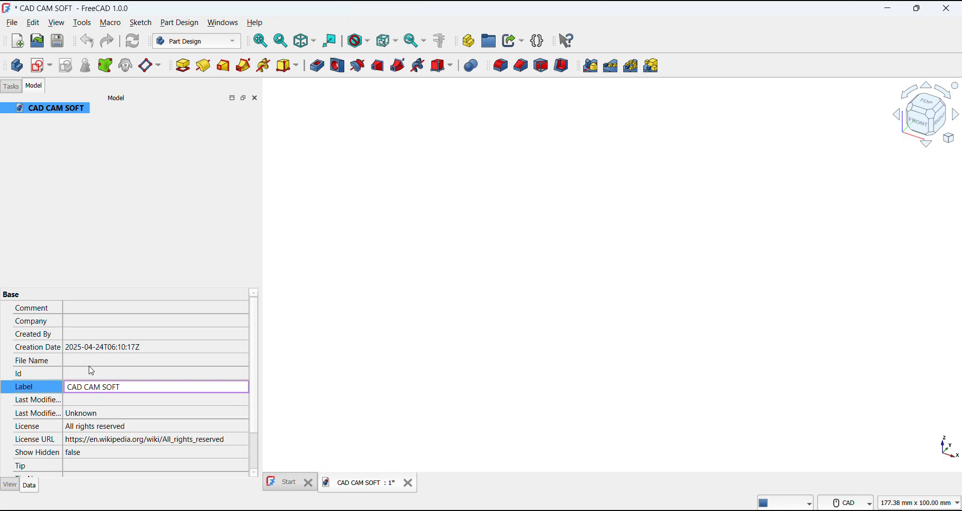
type(" INFO")
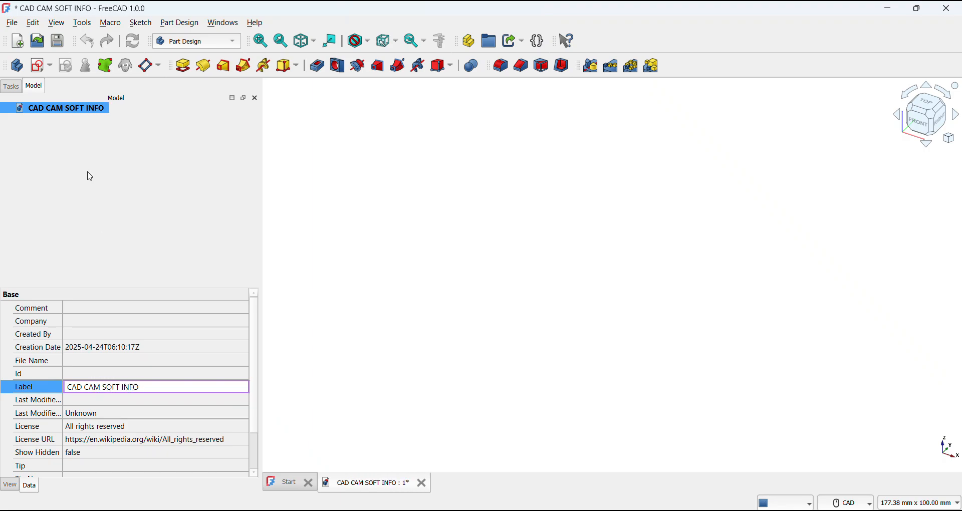
left_click(85, 219)
Switch to the A2plus workbench and save the document in Pictures as "CAD CAM SOFT INFO", replacing the existing file
left_click(185, 50)
key("Escape")
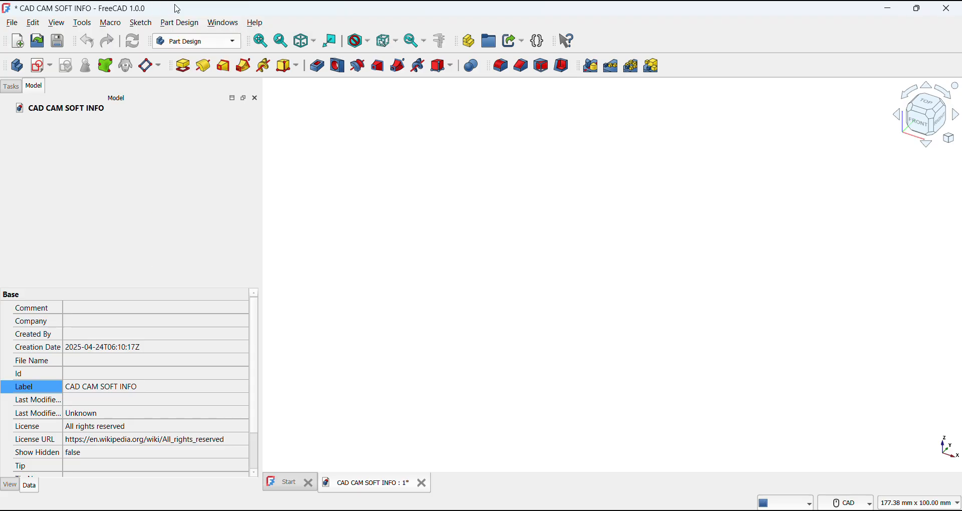
left_click(13, 22)
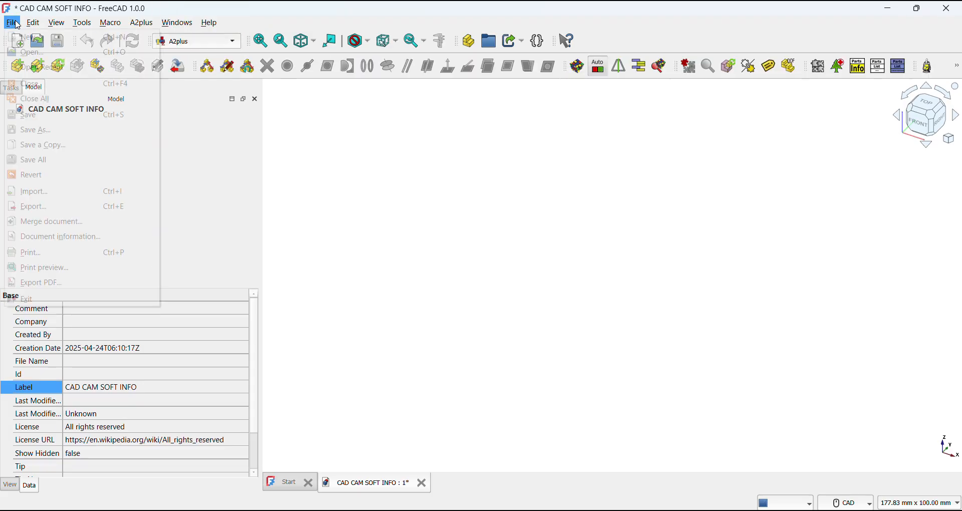
left_click(60, 145)
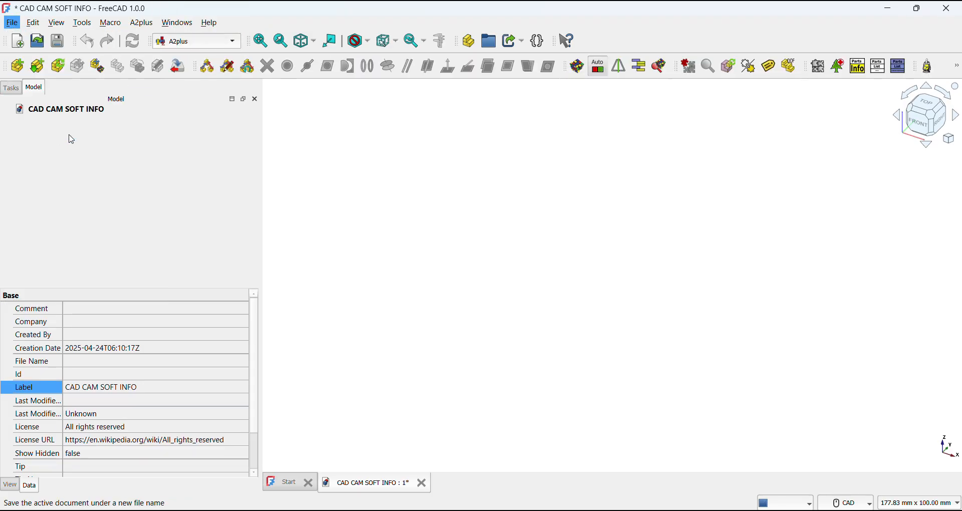
left_click(376, 391)
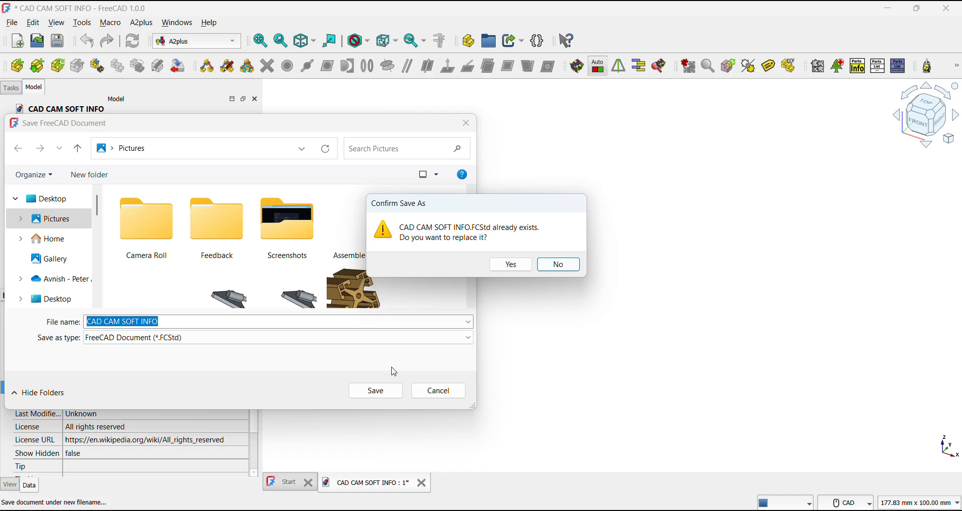
left_click(496, 265)
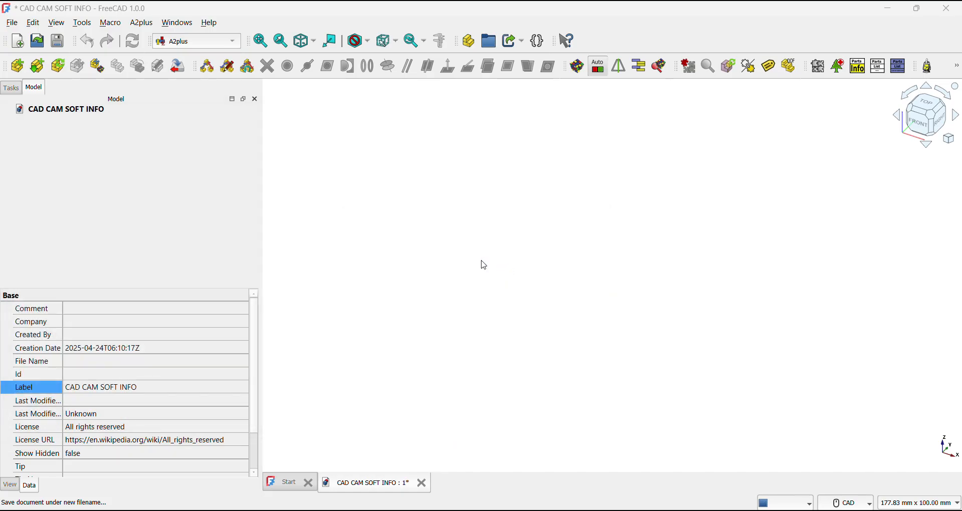
Import the part file "Assembly PArt 2 - Copy.FCStd" into the assembly document
left_click(22, 67)
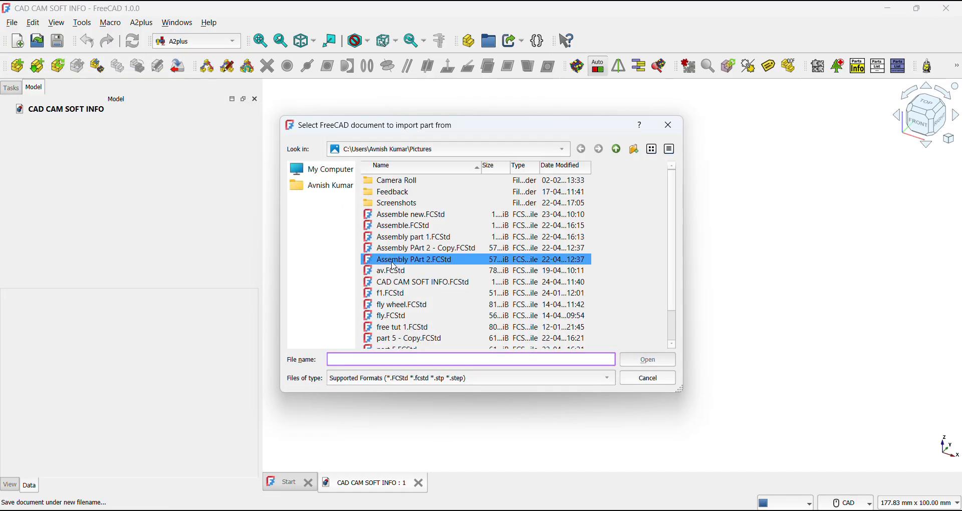
left_click(422, 251)
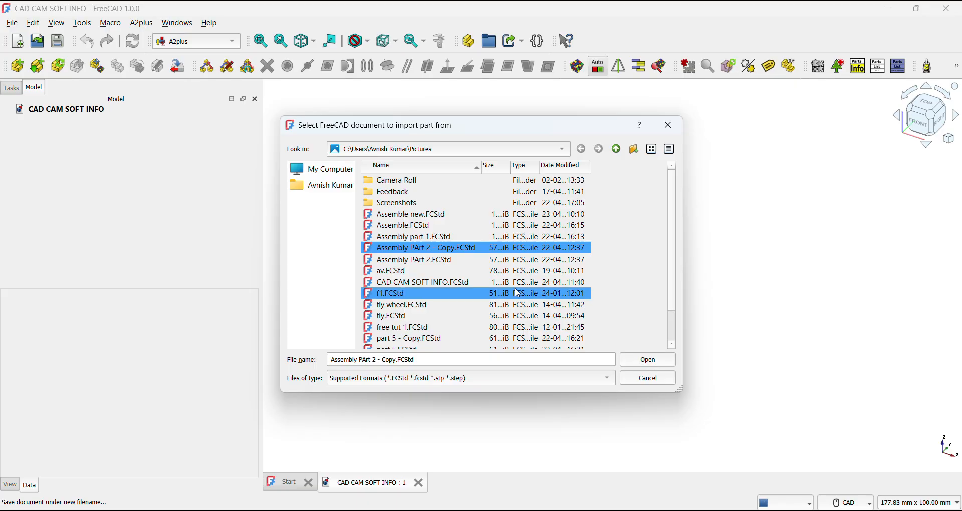
left_click(648, 360)
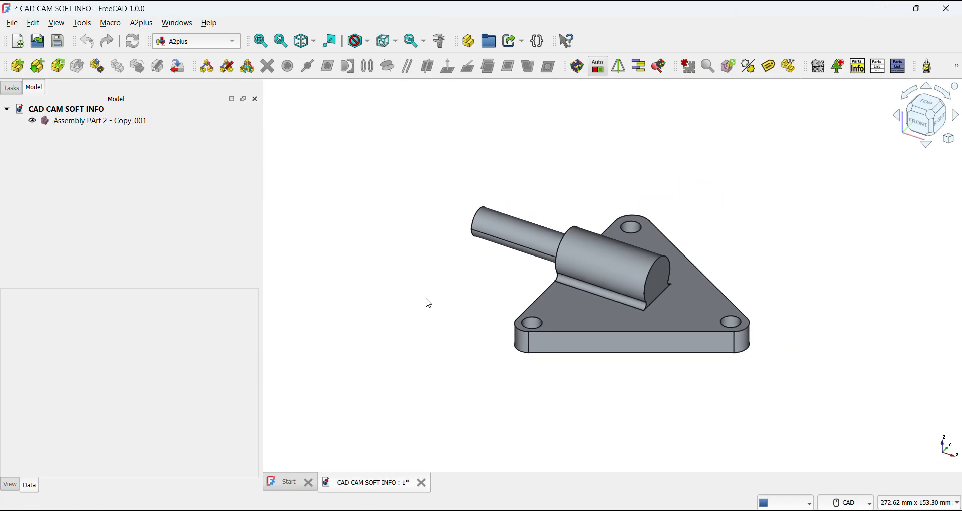
Import "part 5 - Copy.FCStd" into the assembly and place it beside the plate with the pin, on the pin's side
left_click(27, 70)
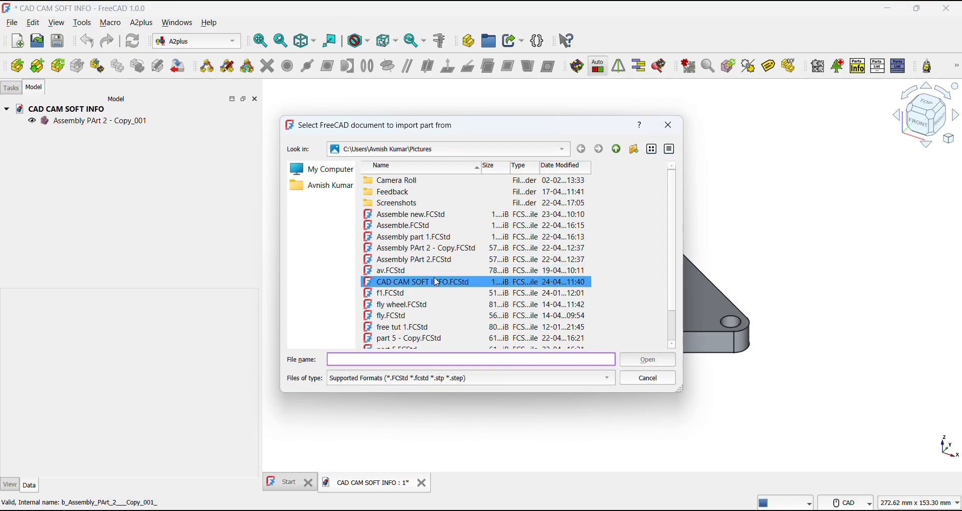
left_click(456, 339)
left_click(645, 368)
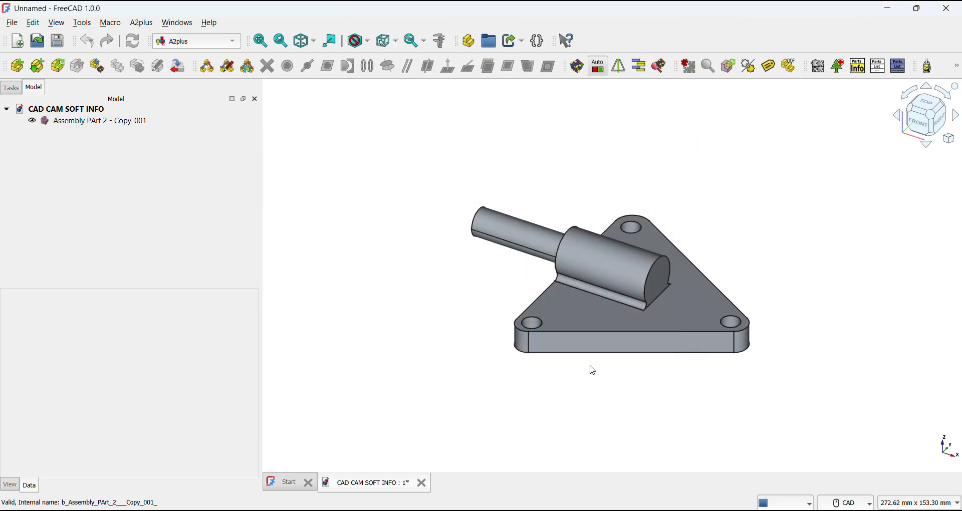
left_click(346, 256)
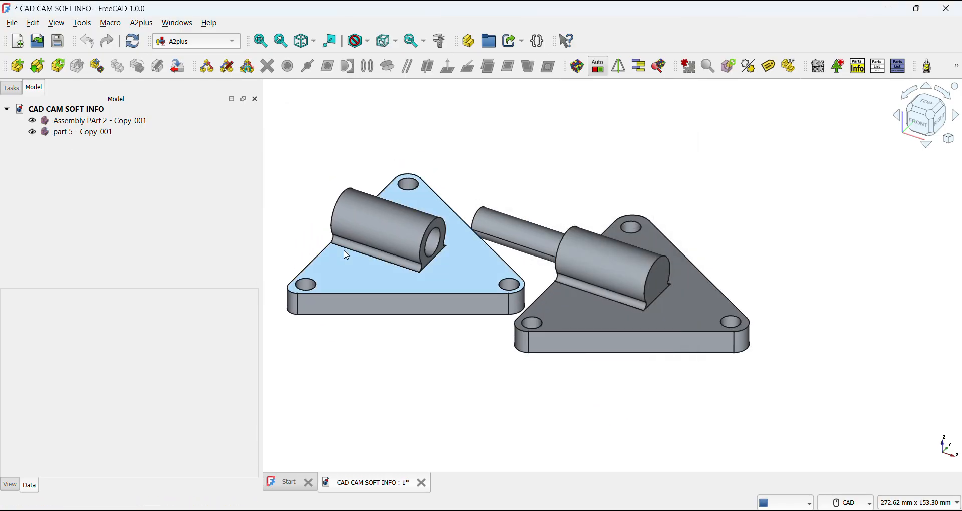
Rotate the part 5 plate 180° about its vertical axis with Transform
right_click(95, 133)
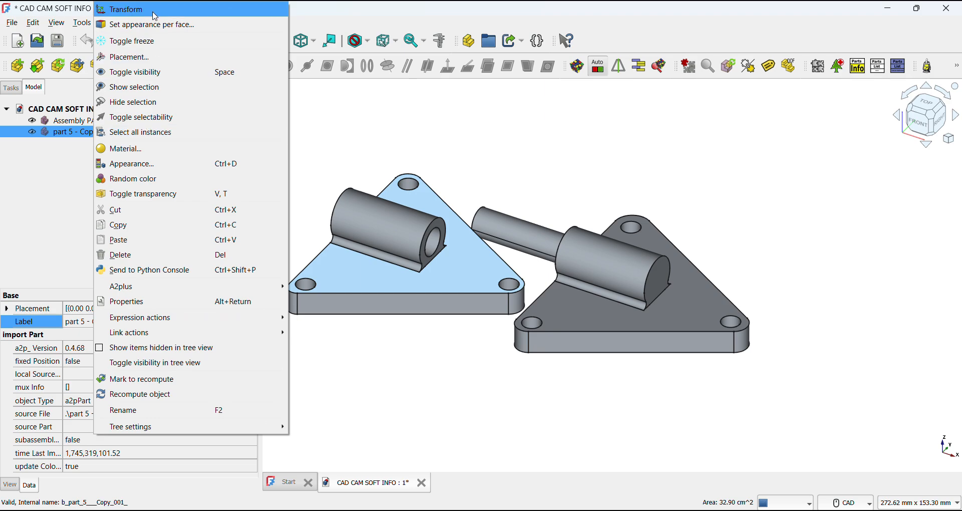
left_click(125, 9)
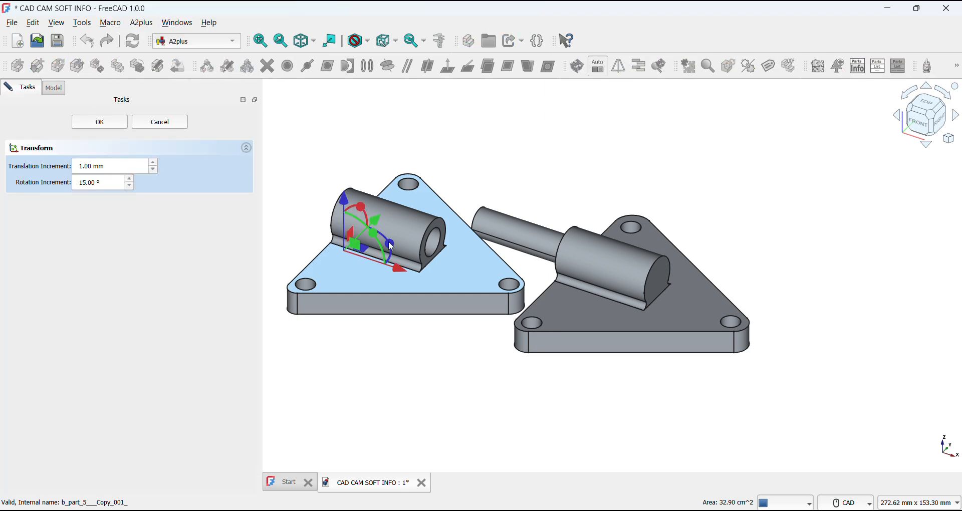
left_click_drag(391, 247, 327, 258)
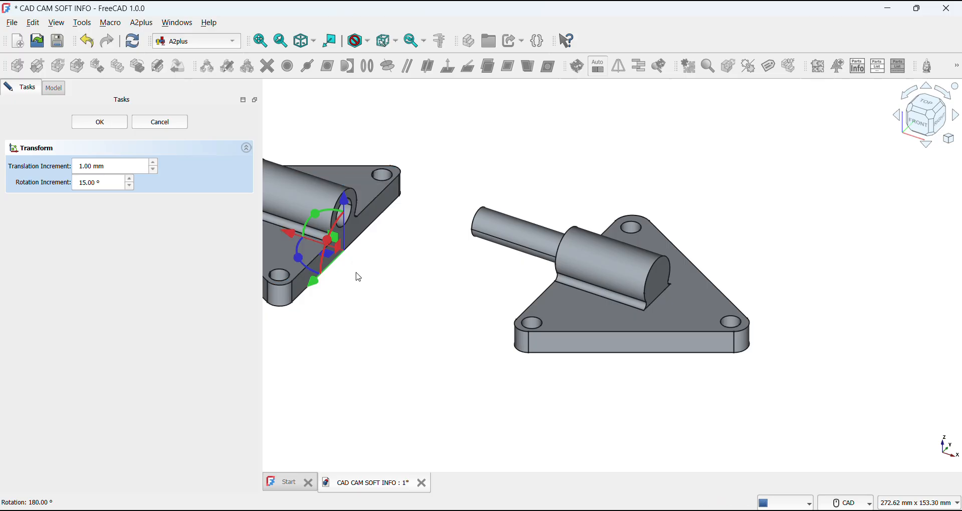
scroll(390, 258, "down", 2)
scroll(278, 189, "up", 3)
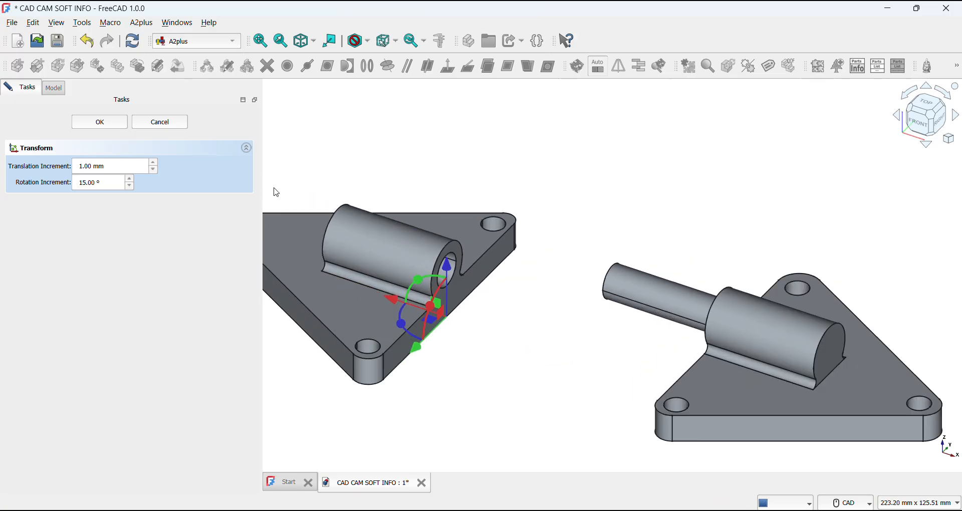
scroll(277, 193, "down", 1)
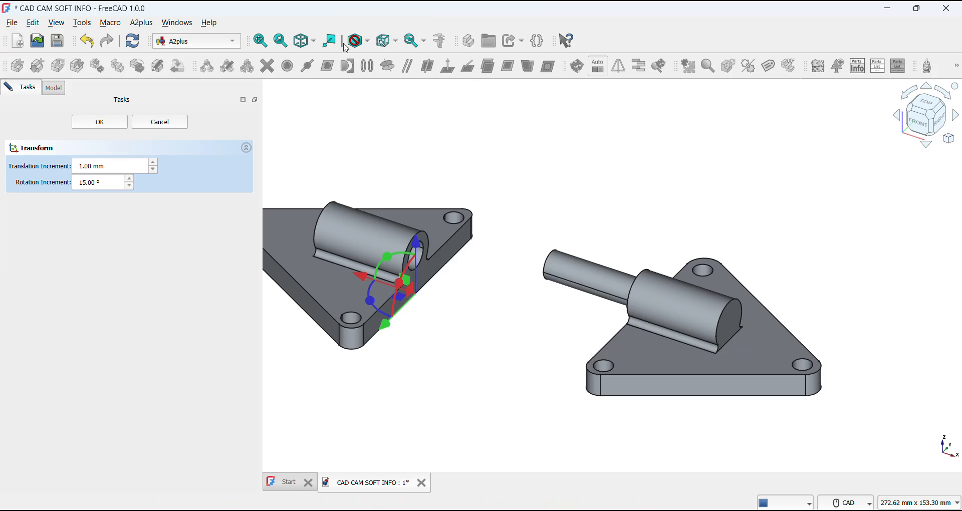
left_click(99, 122)
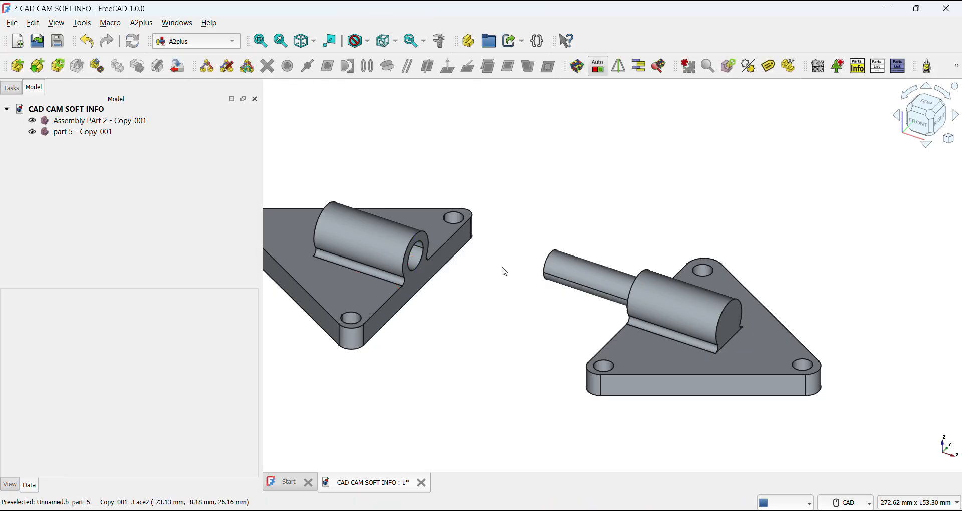
Add an axis coincident constraint between part 5's cylinder hole and the pin, with aligned direction and rotation lock False
scroll(460, 254, "up", 4)
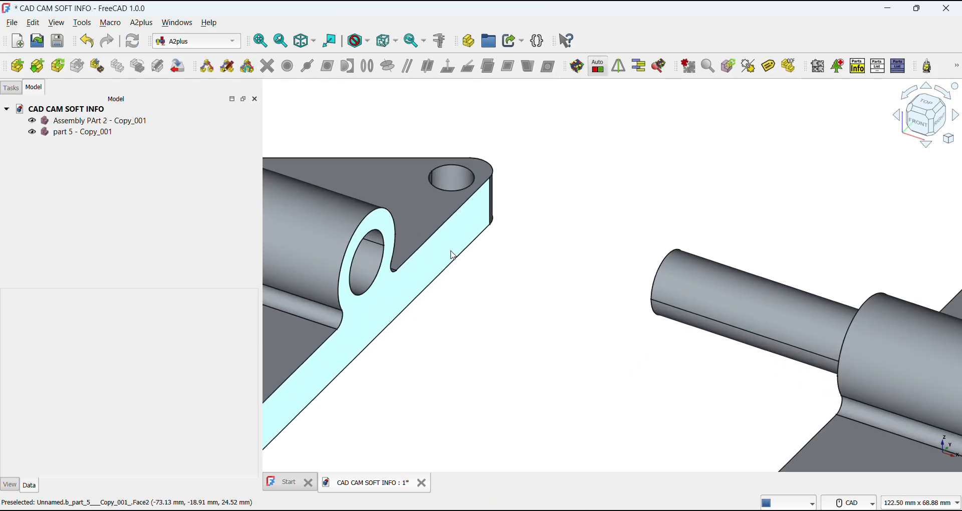
left_click(367, 263)
left_click(732, 308, "ctrl")
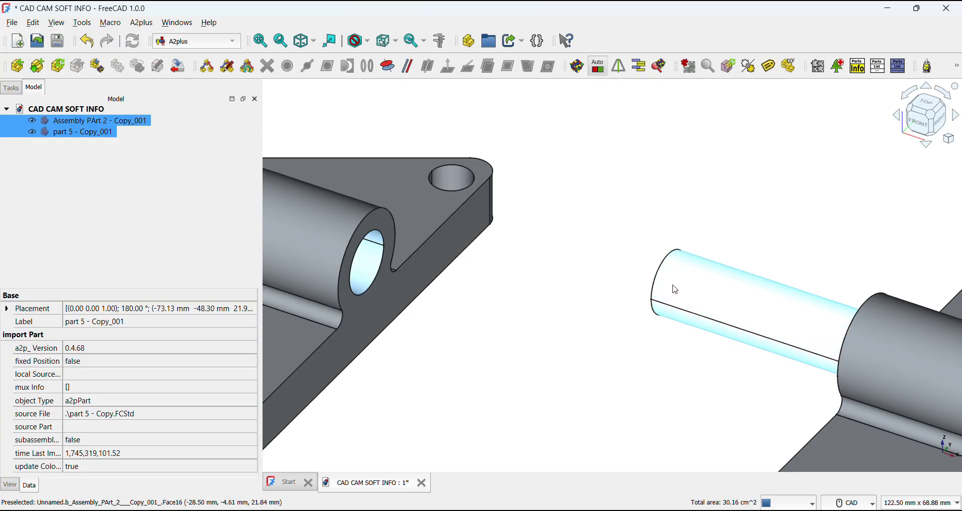
left_click(211, 73)
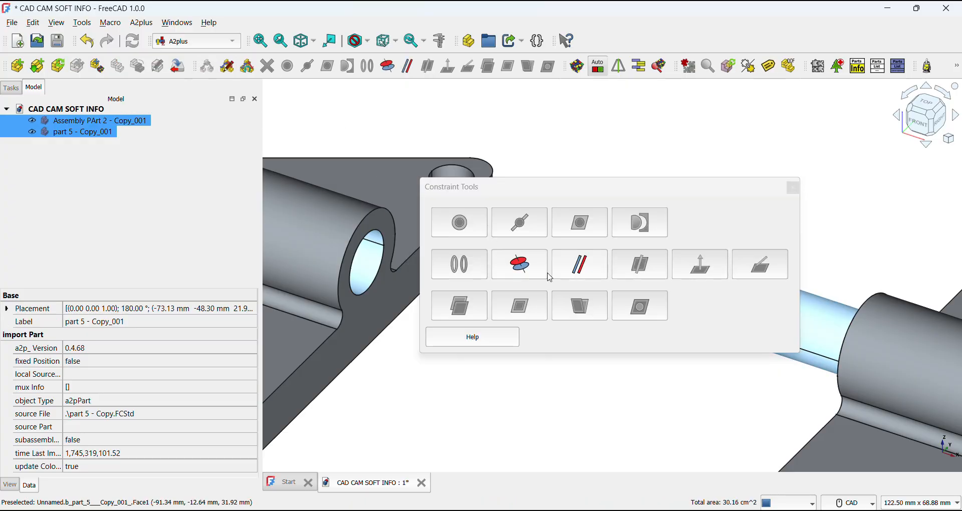
left_click(526, 261)
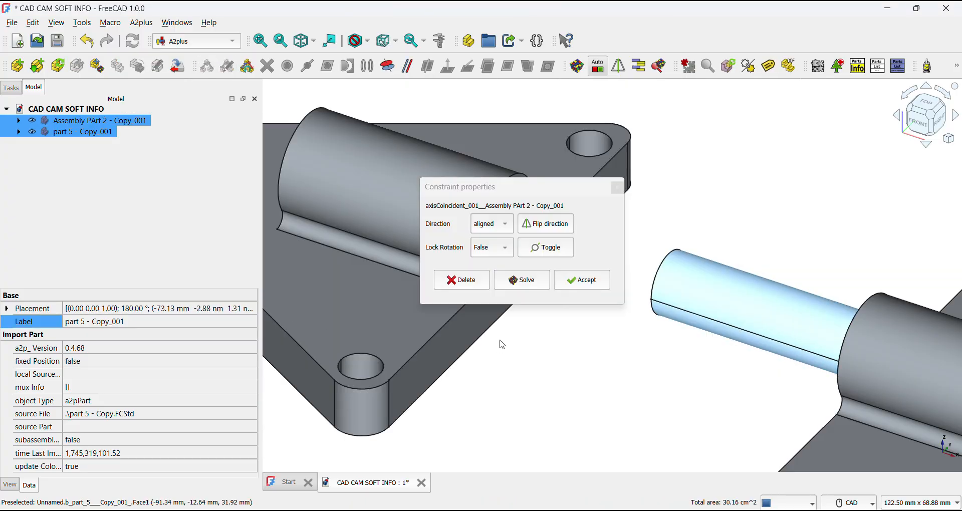
left_click(581, 280)
left_click(793, 188)
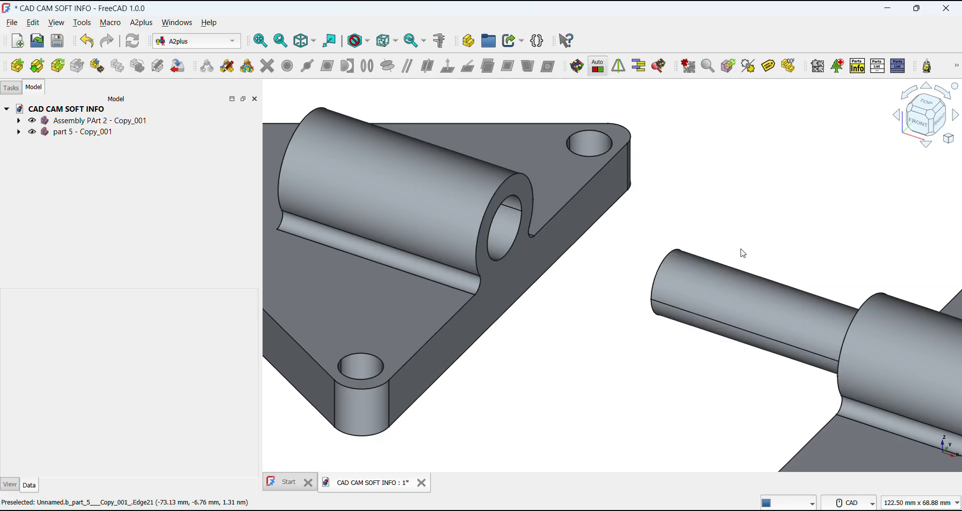
Add a plane coincident constraint between the pin's end face and the end face around part 5's cylinder hole
scroll(537, 320, "down", 1)
scroll(549, 325, "down", 2)
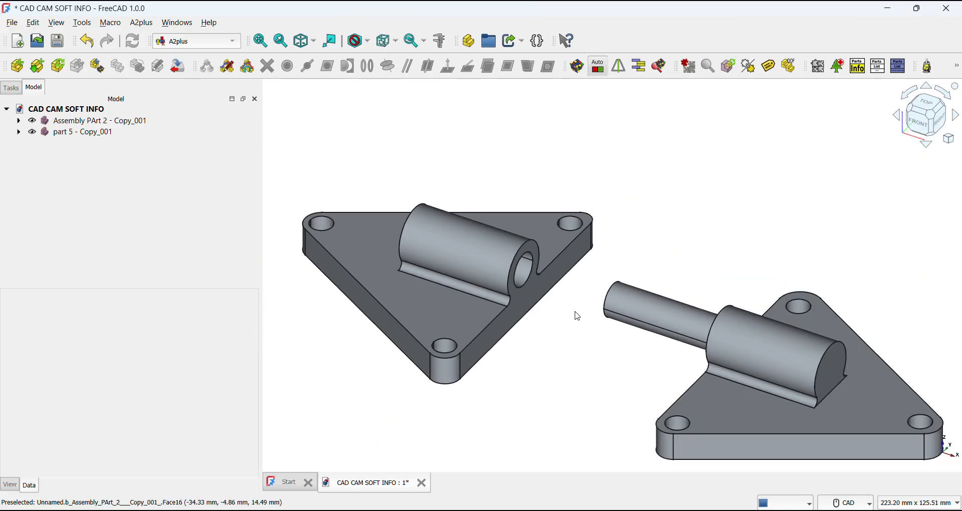
right_click(623, 287)
left_click(638, 198)
right_click(681, 198)
middle_click_drag(669, 176, 791, 250)
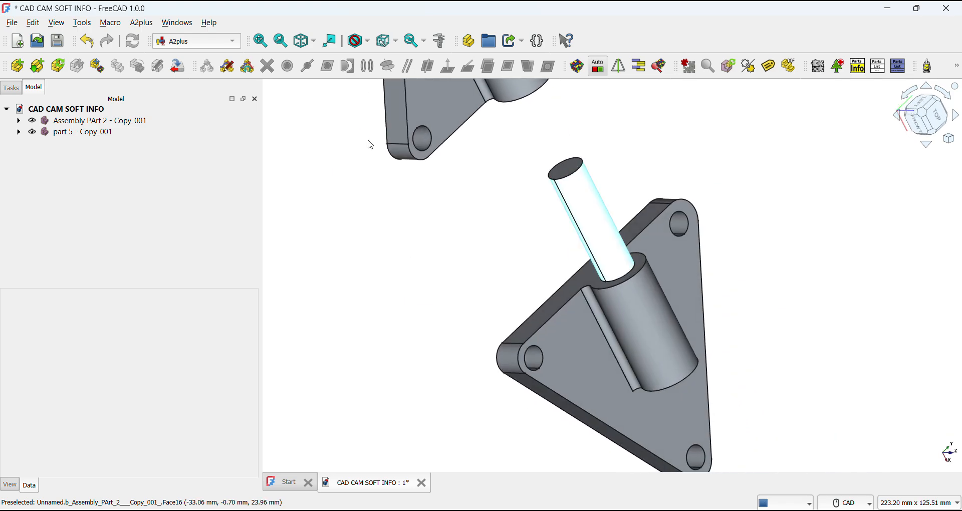
left_click(566, 171)
scroll(474, 204, "down", 4)
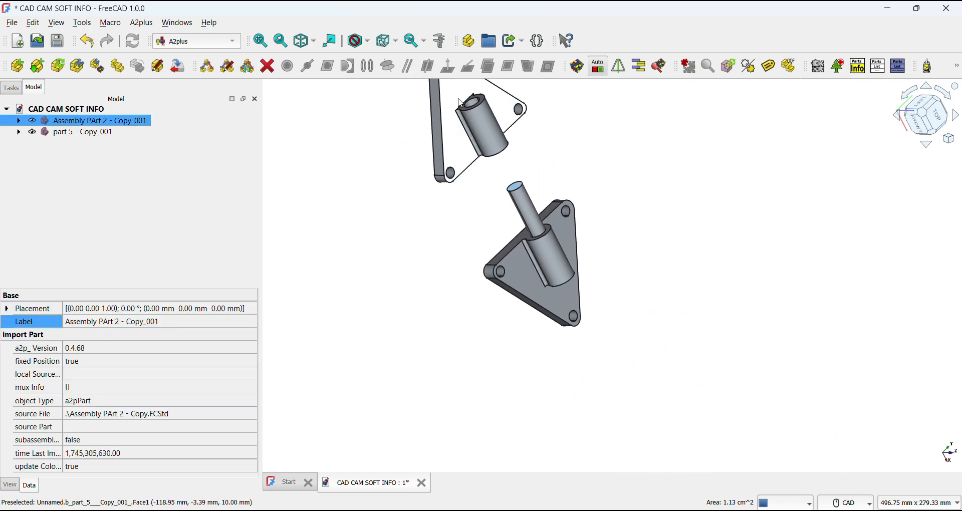
scroll(462, 103, "up", 6)
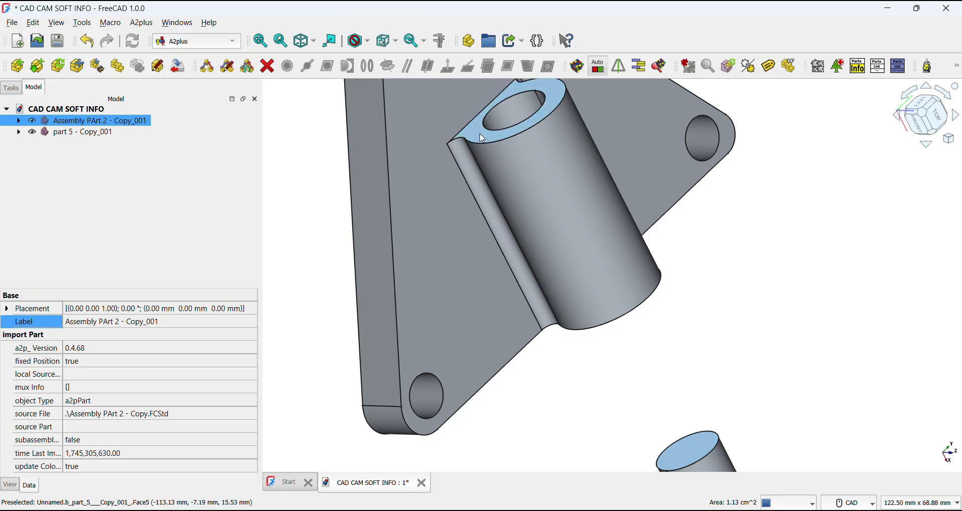
left_click(483, 138, "ctrl")
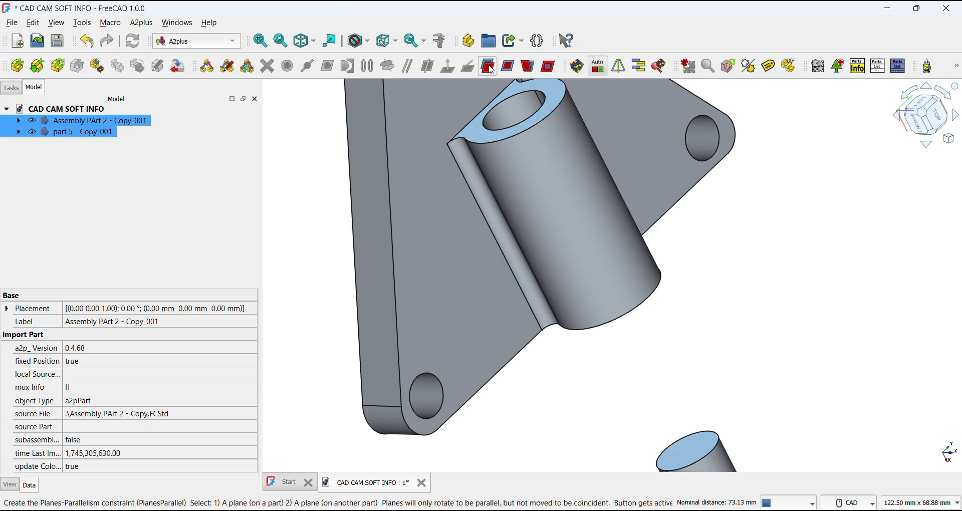
left_click(508, 67)
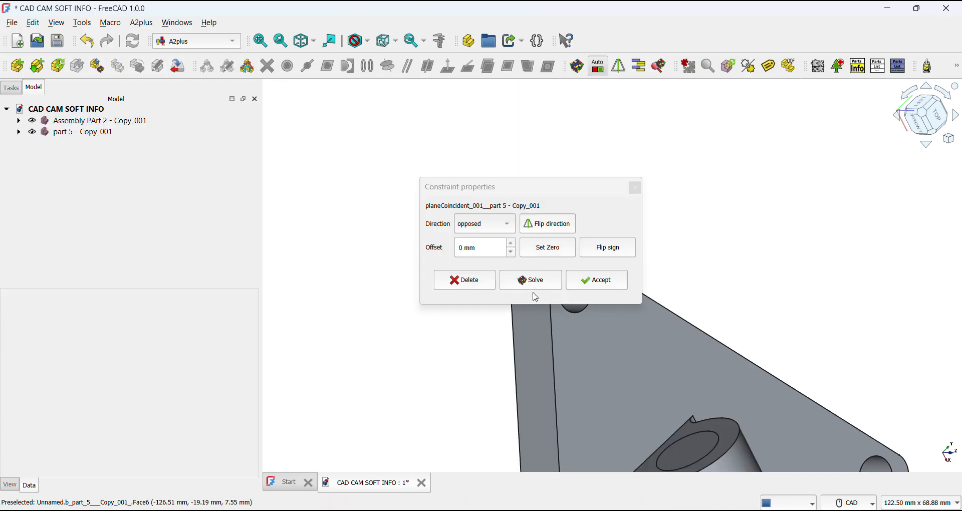
Set the plane coincident constraint's offset to 5 mm, accept it, and show the assembly in isometric view
left_click_drag(480, 253, 449, 246)
type("5")
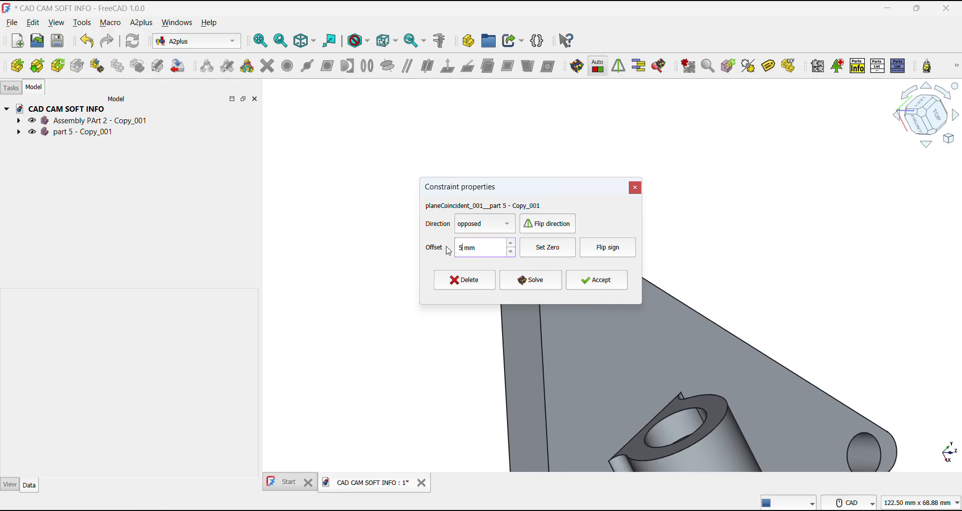
left_click(596, 281)
scroll(798, 385, "down", 6)
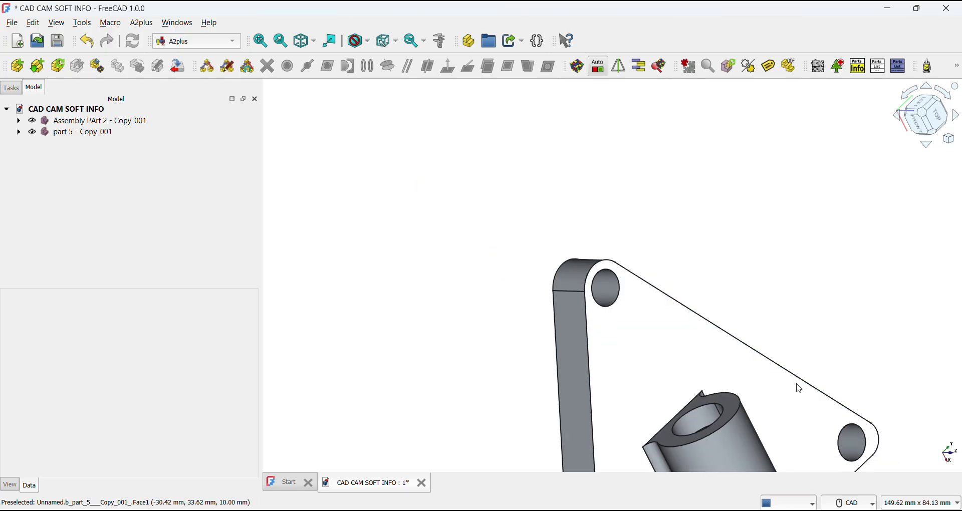
scroll(845, 428, "up", 2)
scroll(765, 387, "up", 2)
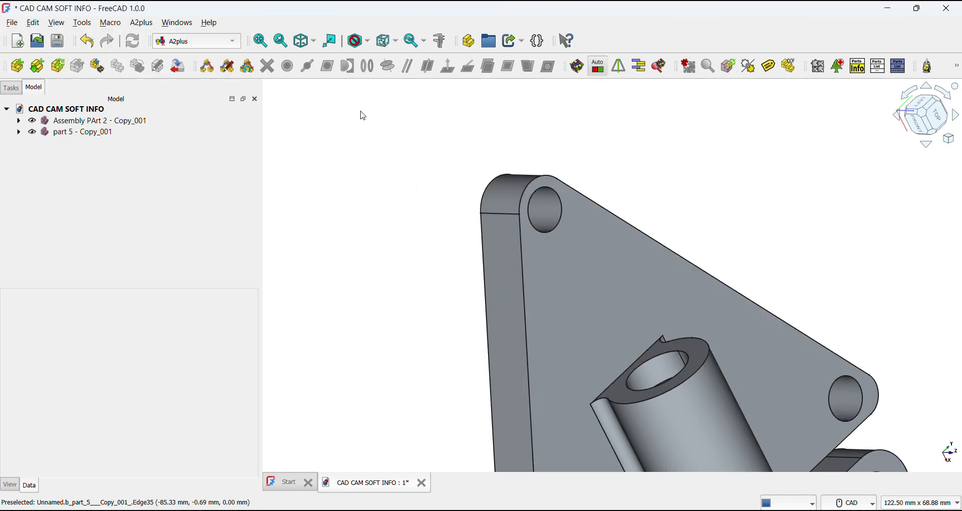
left_click(304, 46)
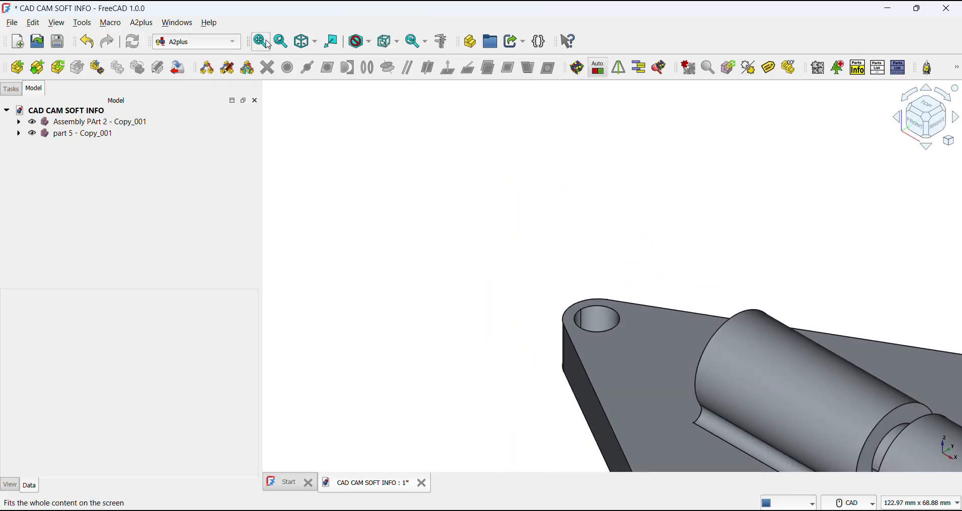
Examine the pin joint and the gap between the two assembled plates from the front
left_click(261, 41)
scroll(478, 359, "down", 2)
scroll(478, 359, "up", 1)
mouse_move(478, 358)
middle_mouse_down()
mouse_move(534, 326)
mouse_move(482, 338)
mouse_move(518, 239)
mouse_move(468, 376)
mouse_move(613, 384)
mouse_move(630, 285)
mouse_move(481, 307)
mouse_move(686, 348)
mouse_move(767, 387)
mouse_move(454, 320)
mouse_move(557, 400)
mouse_move(573, 391)
mouse_move(585, 354)
middle_mouse_up()
scroll(584, 354, "up", 4)
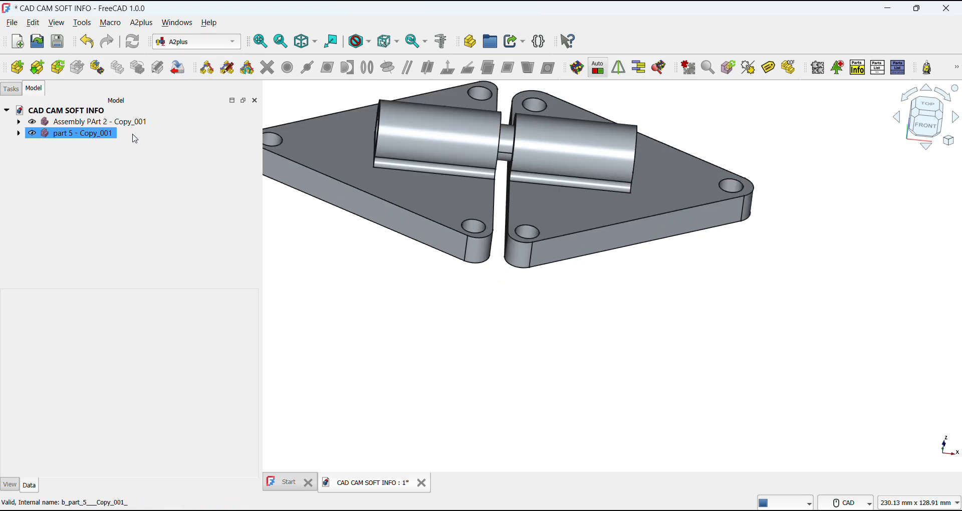
left_click(507, 146)
left_click(507, 145)
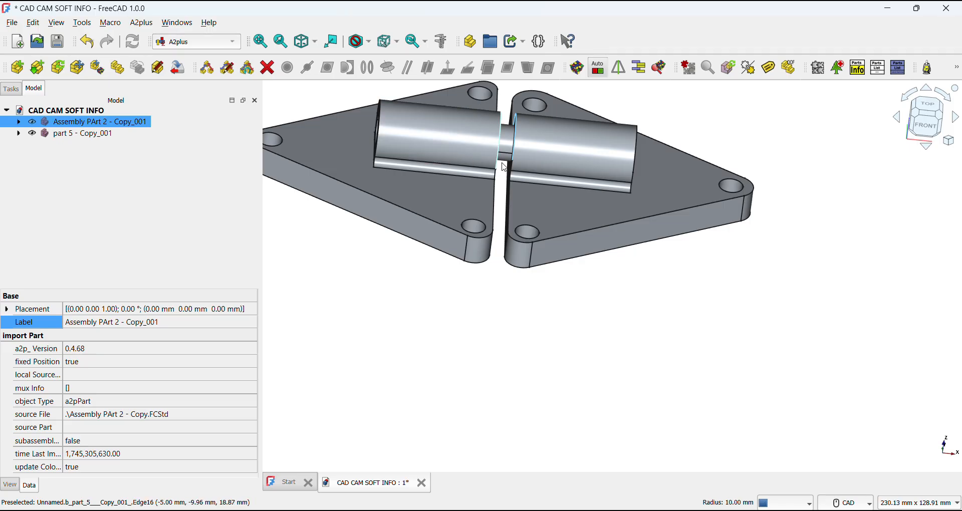
scroll(505, 166, "up", 2)
scroll(504, 167, "down", 3)
Try an axis parallel constraint with opposed direction between the facing edges of the two plates, and delete it
left_click(497, 221)
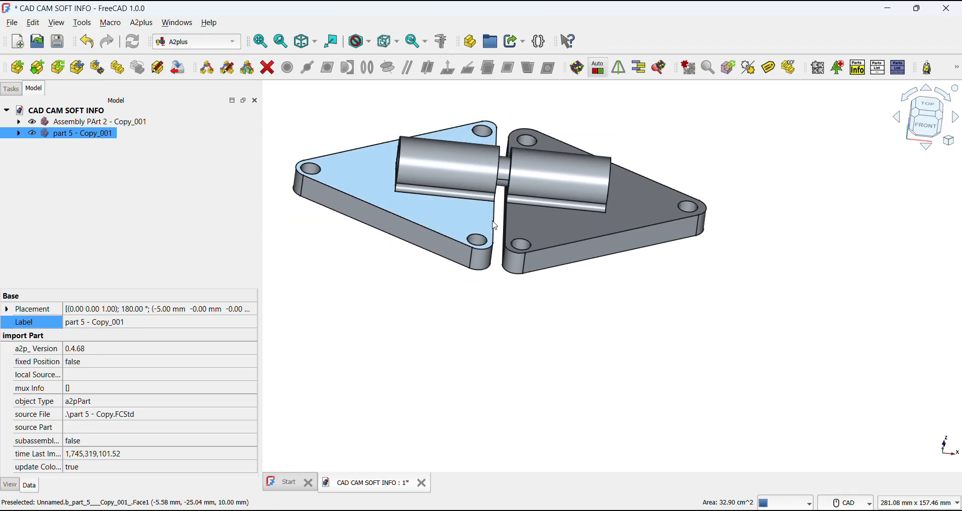
left_click(506, 209, "ctrl")
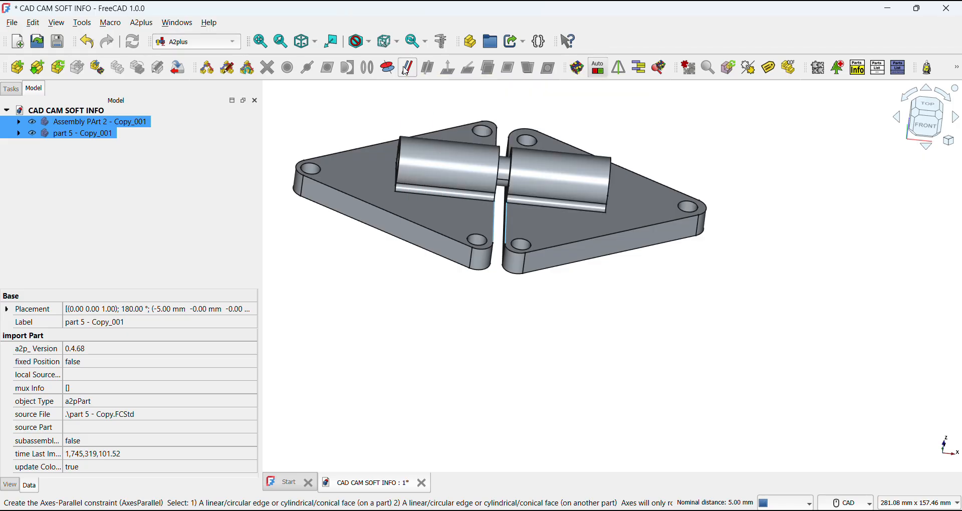
left_click(407, 70)
left_click(507, 225)
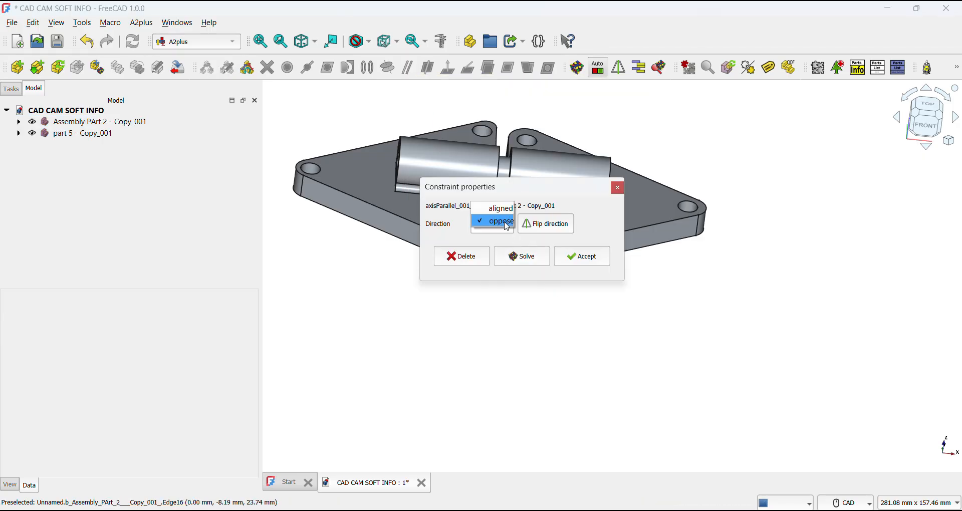
left_click(555, 231)
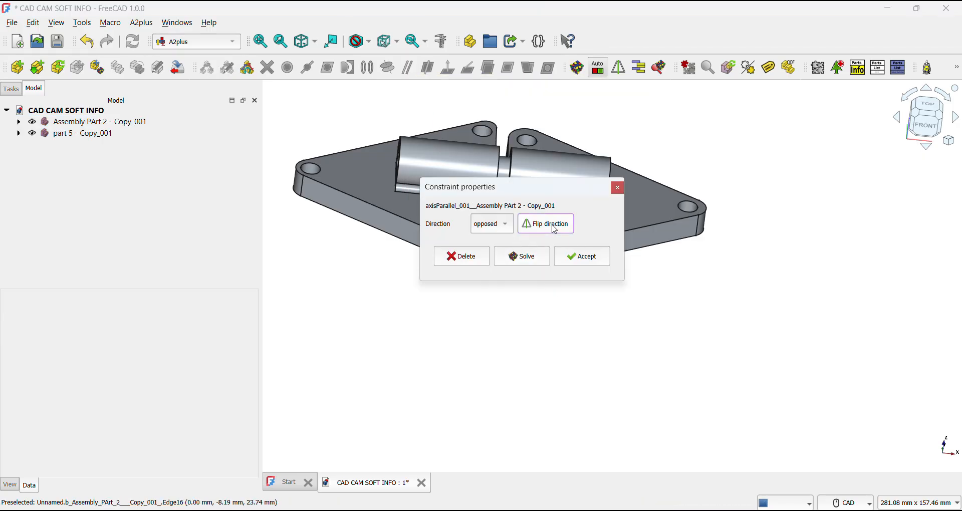
left_click(554, 227)
left_click(539, 234)
left_click_drag(546, 187, 782, 237)
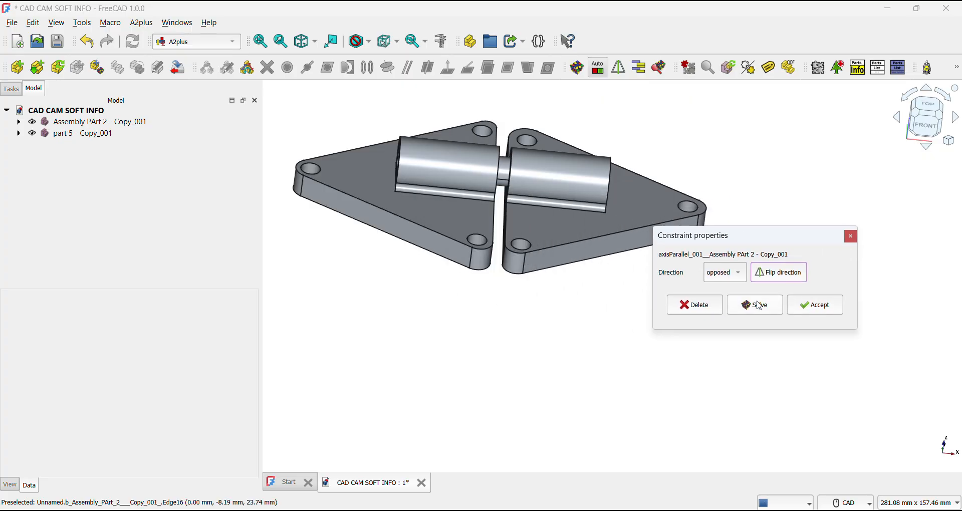
left_click(691, 306)
left_click(732, 302)
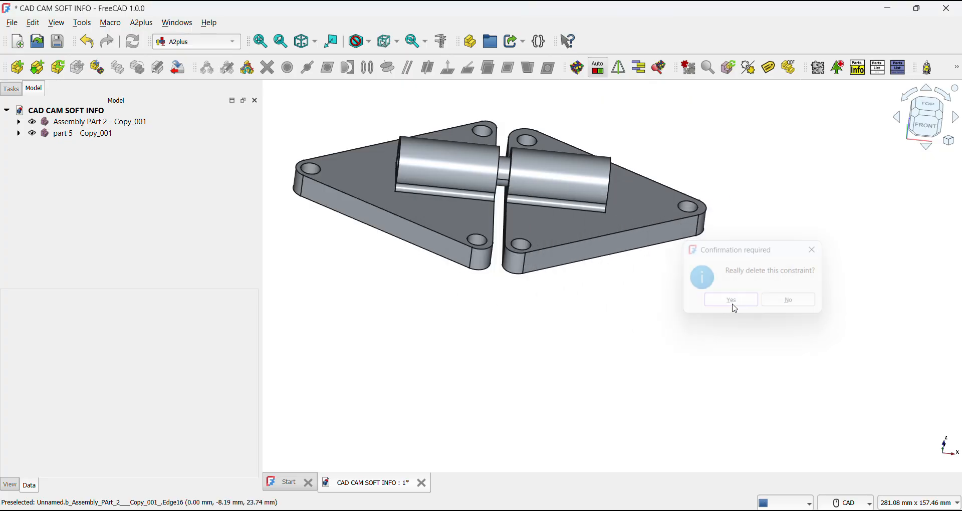
Try an angled planes constraint of 9° between the top faces of the two plates
left_click(474, 219)
left_click(556, 216, "ctrl")
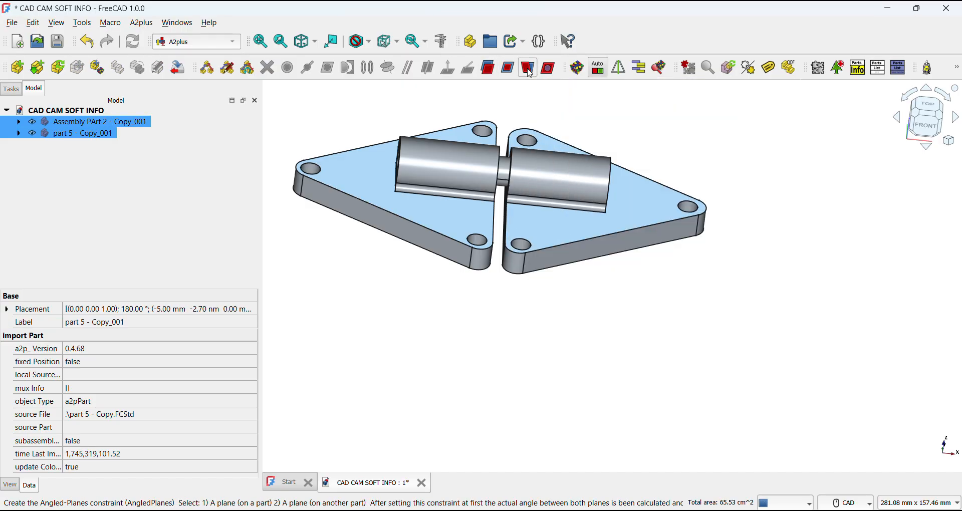
left_click(530, 69)
left_click(713, 275)
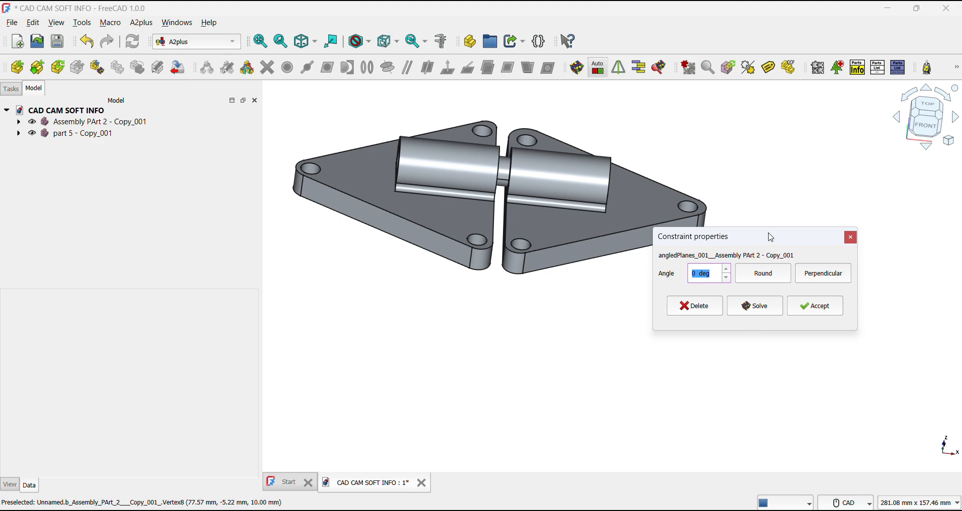
type("9")
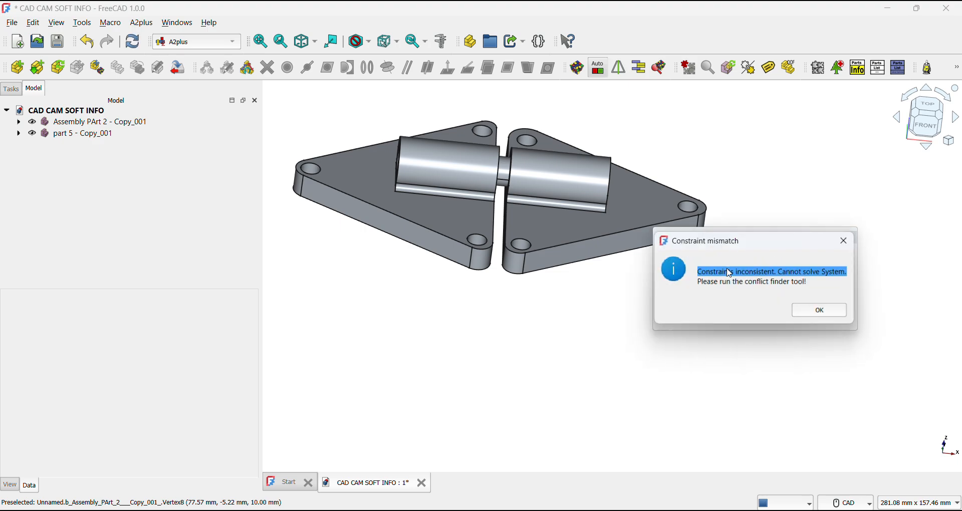
left_click(815, 309)
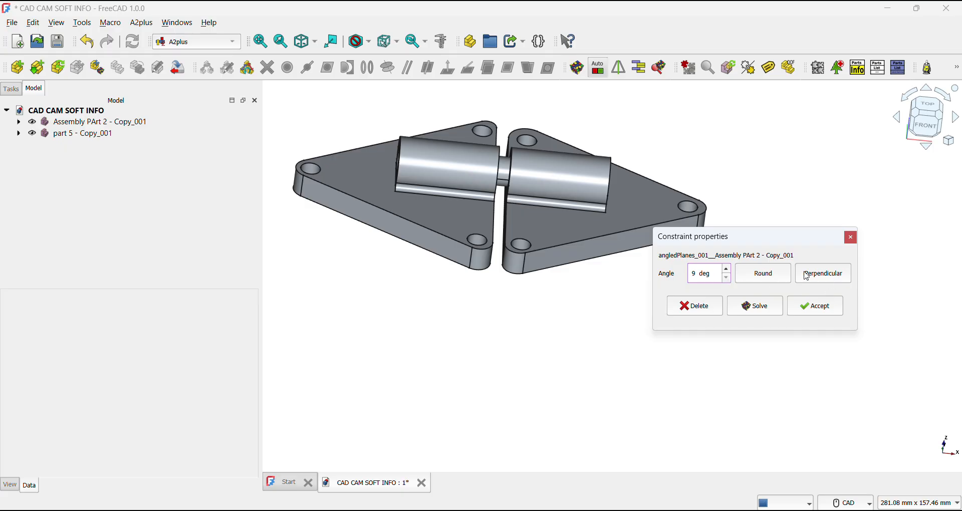
Try a perpendicular 90° angle for the angled planes constraint, and discard the new constraint
left_click(727, 269)
left_click(836, 308)
left_click(825, 306)
left_click(825, 308)
left_click(818, 312)
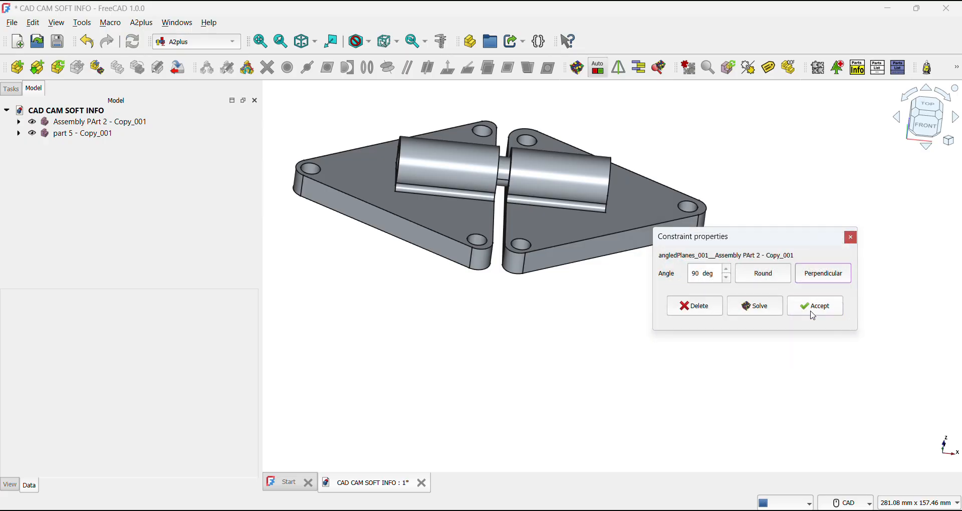
left_click(852, 238)
left_click(737, 304)
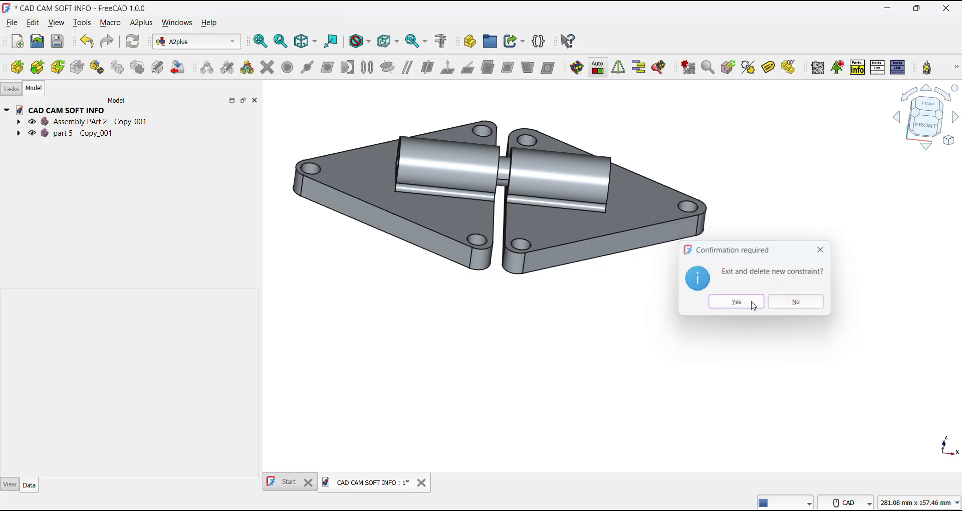
Save the CAD CAM SOFT INFO assembly document
scroll(475, 344, "down", 4)
scroll(393, 297, "up", 1)
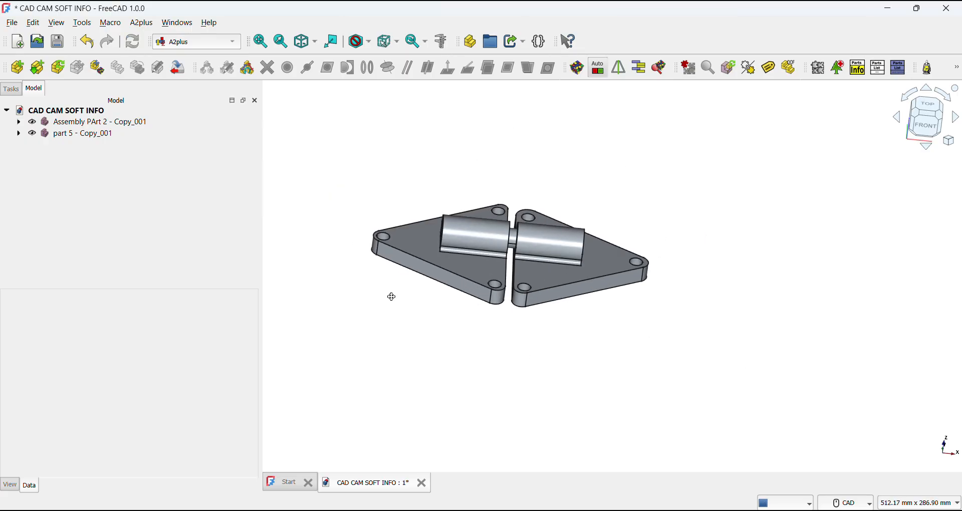
middle_click_drag(392, 297, 515, 317)
middle_click_drag(484, 198, 473, 222)
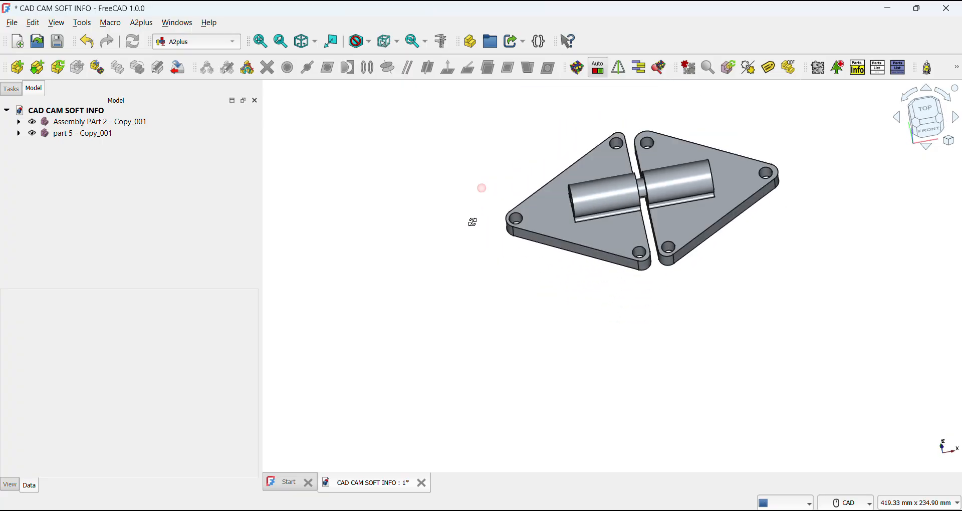
scroll(622, 126, "up", 4)
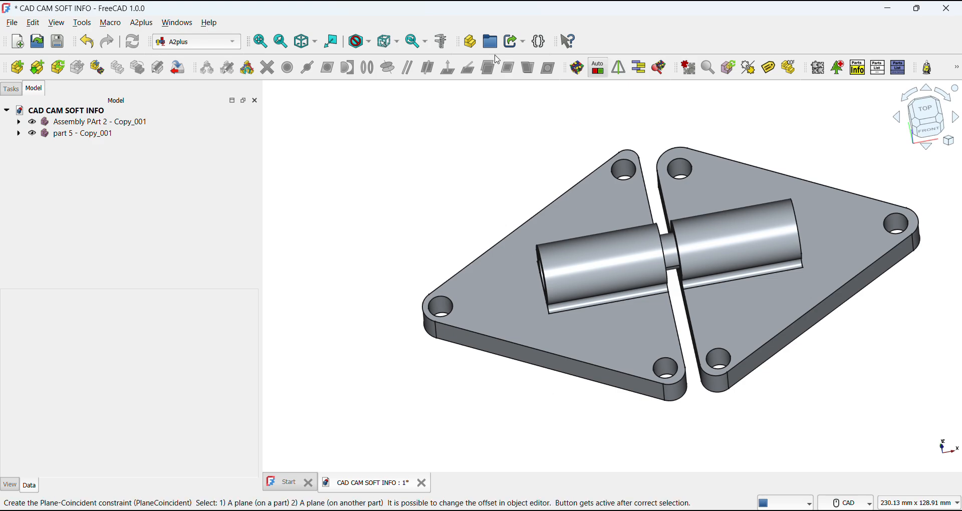
left_click(12, 22)
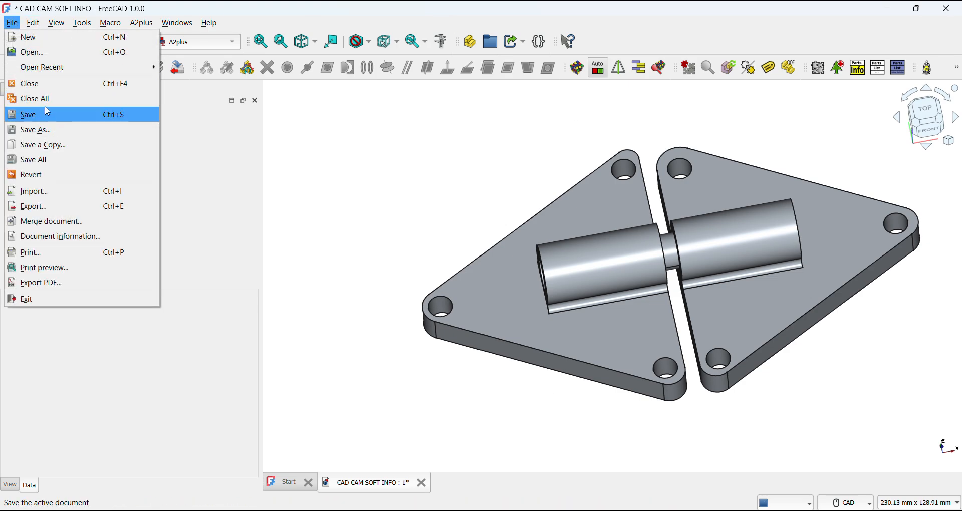
left_click(65, 115)
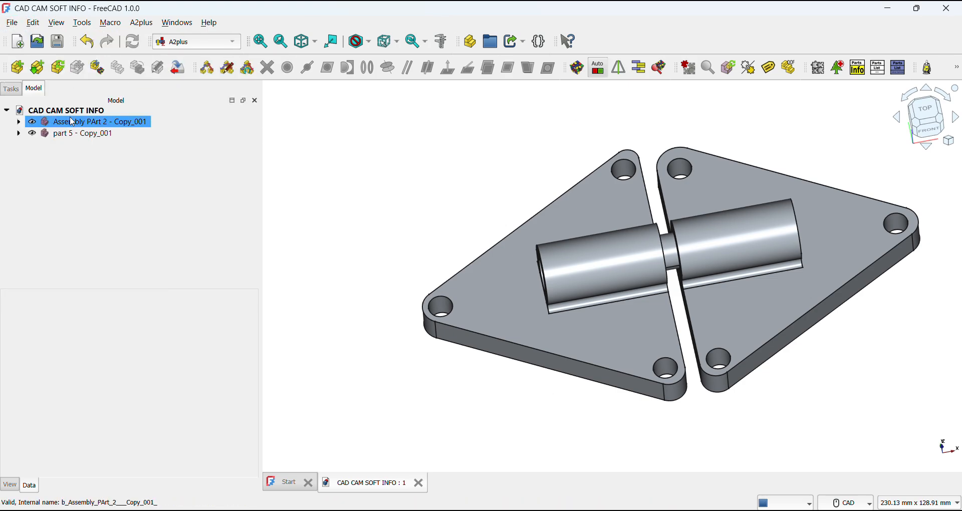